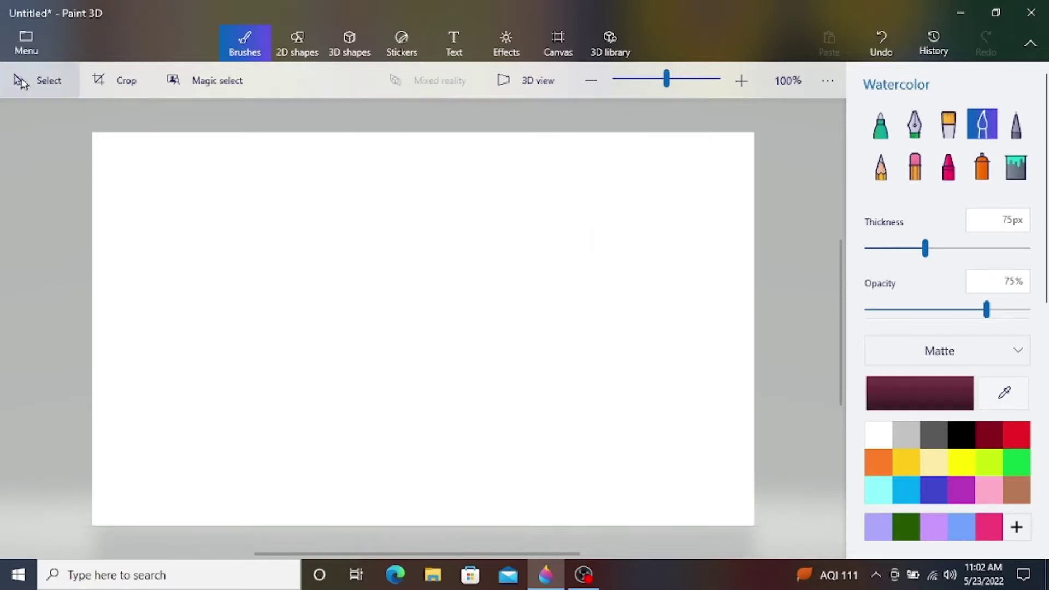
pyautogui.moveTo(108, 147); pyautogui.dragTo(185, 156)
pyautogui.moveTo(224, 160); pyautogui.dragTo(600, 206)
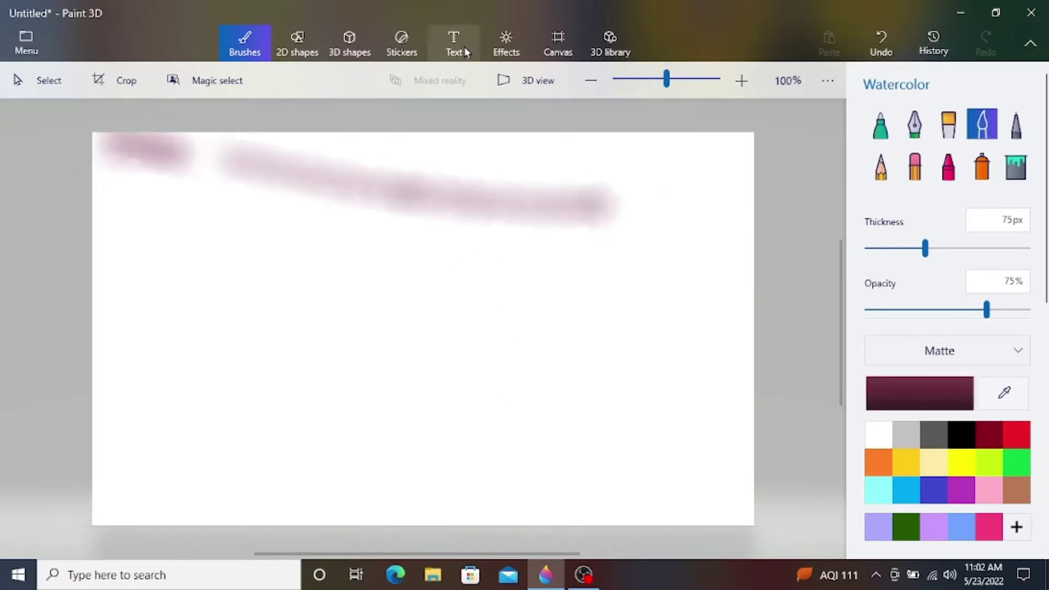
pyautogui.click(881, 42)
pyautogui.click(881, 42)
# Spray a dark maroon band across the top of the canvas with the Spray can at 198 px thickness and 70% opacity
pyautogui.click(982, 166)
pyautogui.moveTo(920, 250); pyautogui.dragTo(969, 249)
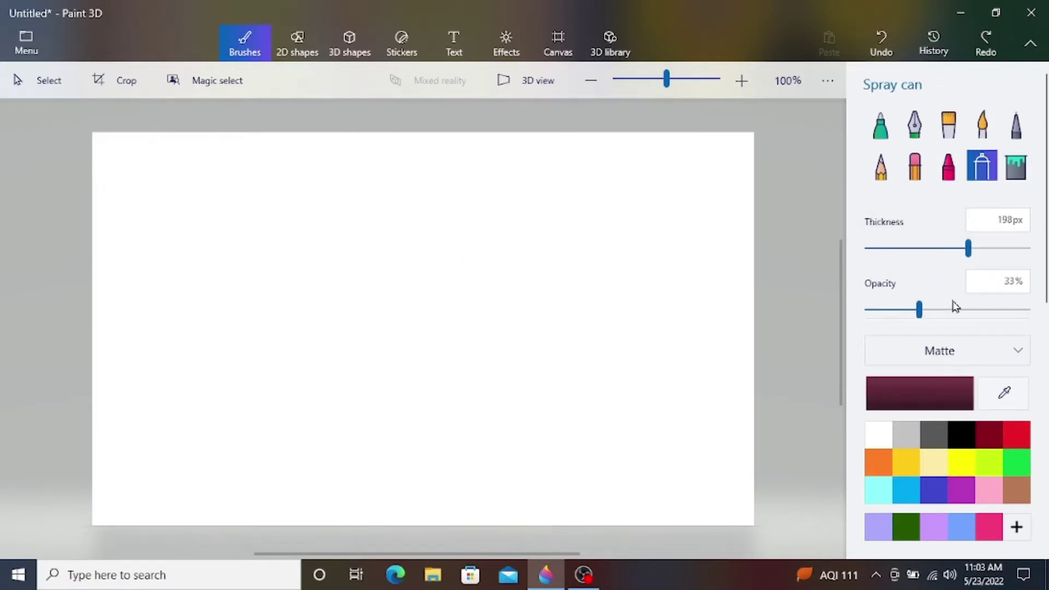
pyautogui.moveTo(113, 139)
pyautogui.mouseDown()
pyautogui.moveTo(358, 171)
pyautogui.moveTo(516, 133)
pyautogui.moveTo(374, 153)
pyautogui.moveTo(66, 157)
pyautogui.moveTo(515, 157)
pyautogui.moveTo(246, 188)
pyautogui.moveTo(719, 210)
pyautogui.moveTo(665, 154)
pyautogui.mouseUp()
# Change the spray colour to crimson a1034b and spray a band across the canvas below the dark maroon one
pyautogui.click(945, 399)
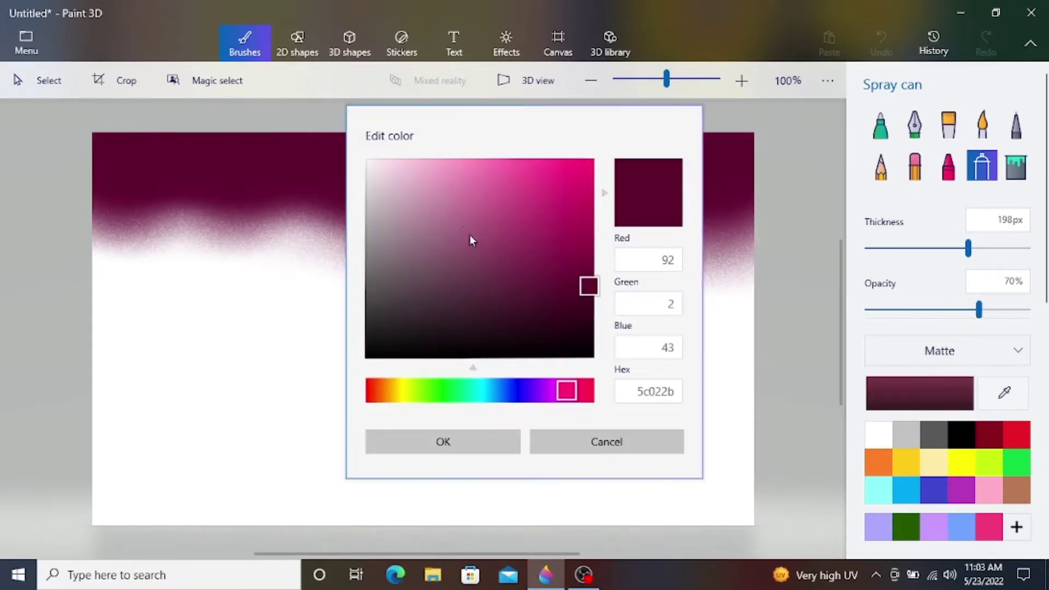
pyautogui.click(593, 234)
pyautogui.click(459, 448)
pyautogui.moveTo(129, 243)
pyautogui.mouseDown()
pyautogui.moveTo(330, 260)
pyautogui.moveTo(525, 243)
pyautogui.moveTo(77, 224)
pyautogui.moveTo(506, 300)
pyautogui.moveTo(438, 217)
pyautogui.moveTo(554, 241)
pyautogui.mouseUp()
# Choose a brighter magenta and spray a band across the middle of the canvas below the crimson one
pyautogui.click(901, 410)
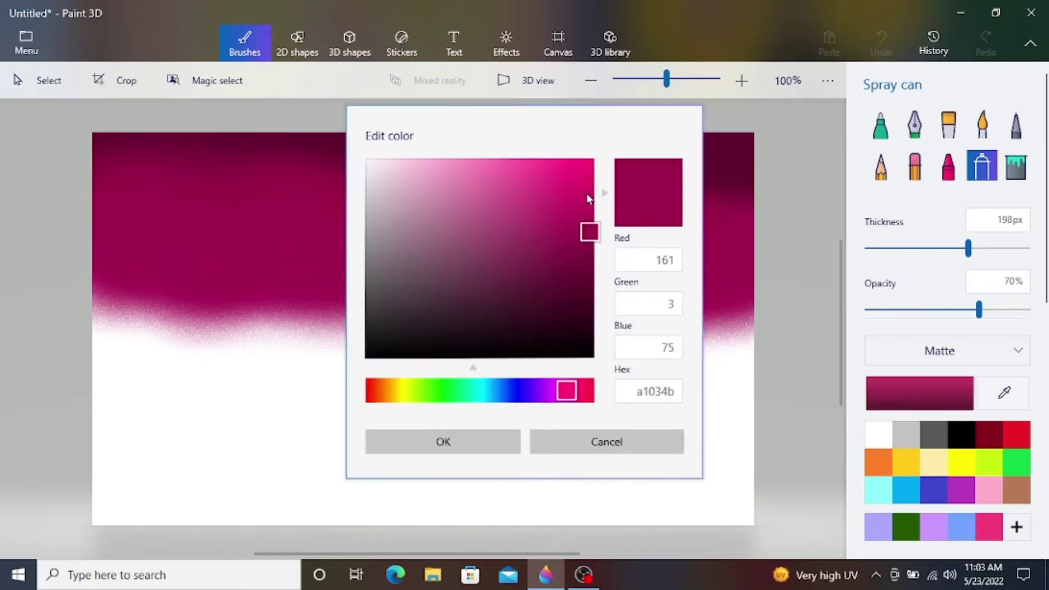
pyautogui.click(585, 180)
pyautogui.click(440, 440)
pyautogui.moveTo(117, 311)
pyautogui.mouseDown()
pyautogui.moveTo(738, 326)
pyautogui.moveTo(244, 316)
pyautogui.moveTo(466, 355)
pyautogui.moveTo(302, 332)
pyautogui.moveTo(155, 271)
pyautogui.moveTo(734, 384)
pyautogui.mouseUp()
# Choose a lighter pink and spray it over the whole remaining lower part of the canvas
pyautogui.click(908, 386)
pyautogui.moveTo(586, 180)
pyautogui.mouseDown()
pyautogui.moveTo(559, 156)
pyautogui.moveTo(545, 159)
pyautogui.mouseUp()
pyautogui.click(454, 442)
pyautogui.moveTo(99, 393)
pyautogui.mouseDown()
pyautogui.moveTo(513, 424)
pyautogui.moveTo(398, 469)
pyautogui.moveTo(570, 496)
pyautogui.moveTo(131, 474)
pyautogui.moveTo(237, 499)
pyautogui.moveTo(222, 508)
pyautogui.moveTo(648, 514)
pyautogui.moveTo(677, 480)
pyautogui.moveTo(394, 524)
pyautogui.mouseUp()
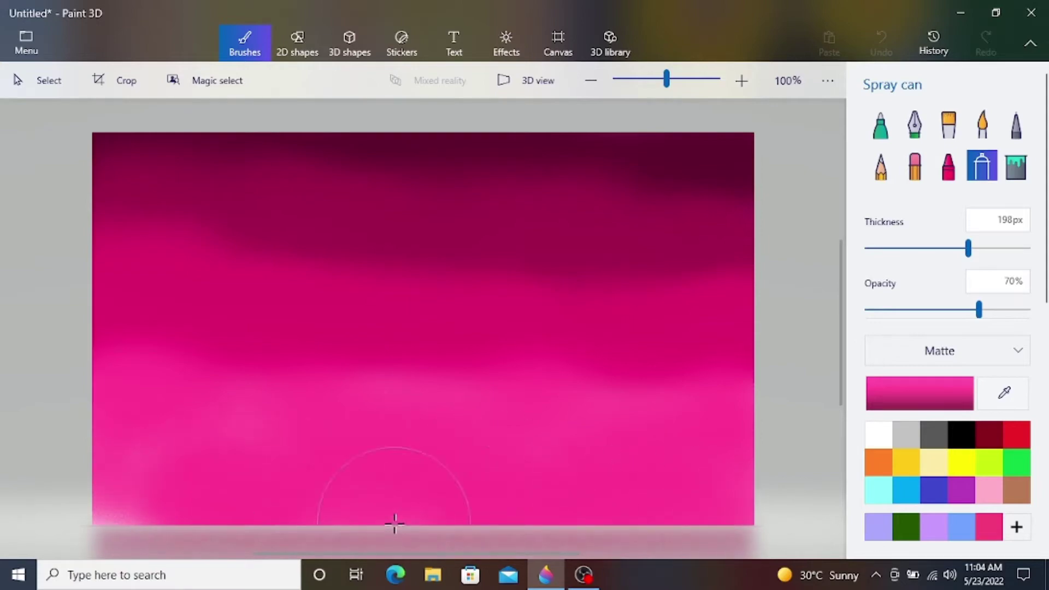
pyautogui.moveTo(114, 475); pyautogui.dragTo(557, 497)
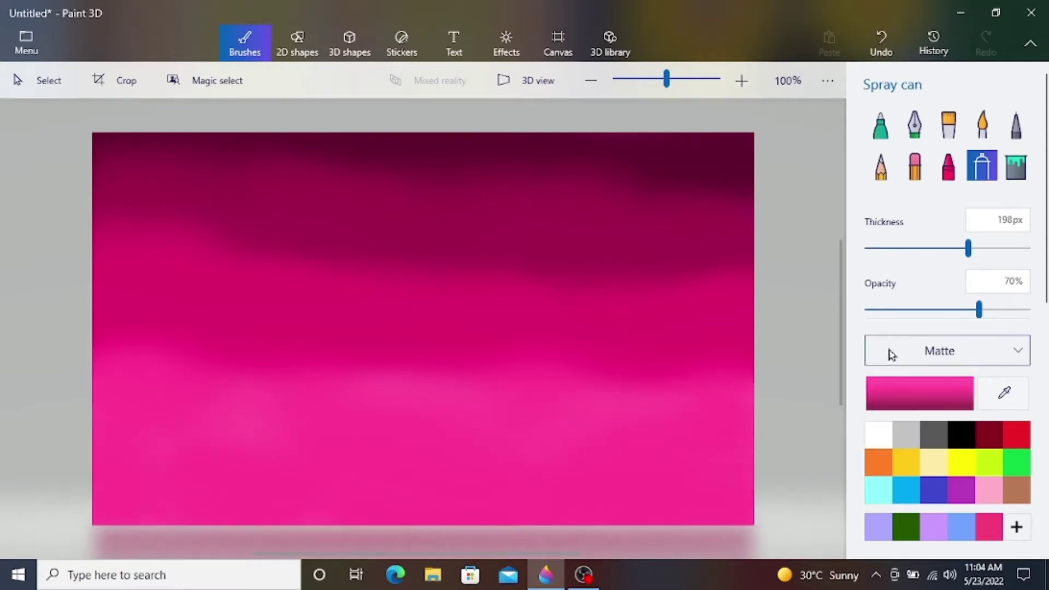
# Draw a horizontal black line 1 px thick from just right of the canvas centre past its right edge
pyautogui.click(297, 47)
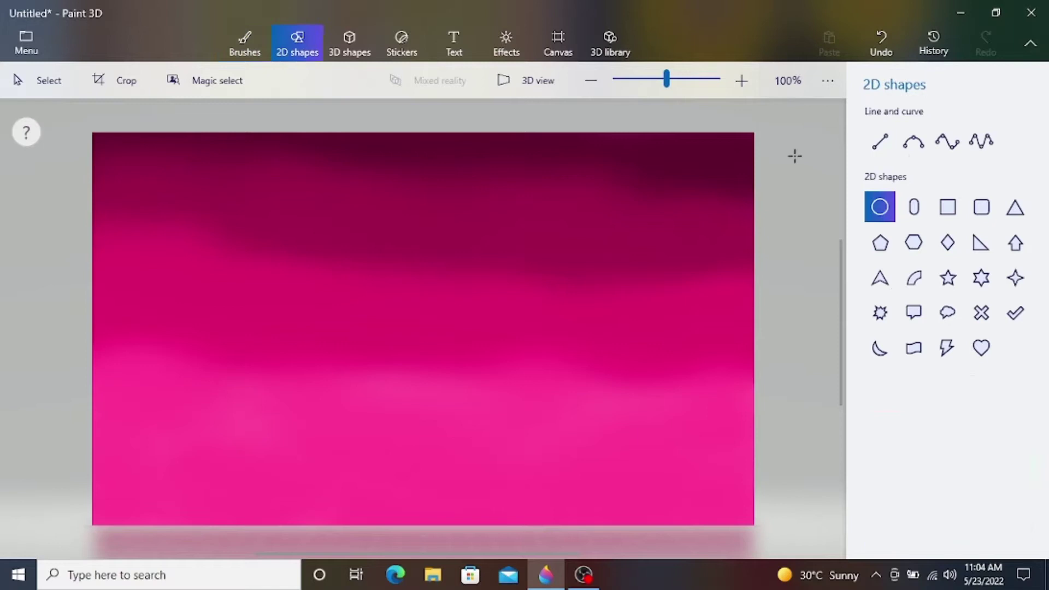
pyautogui.click(875, 149)
pyautogui.moveTo(515, 305); pyautogui.dragTo(767, 302)
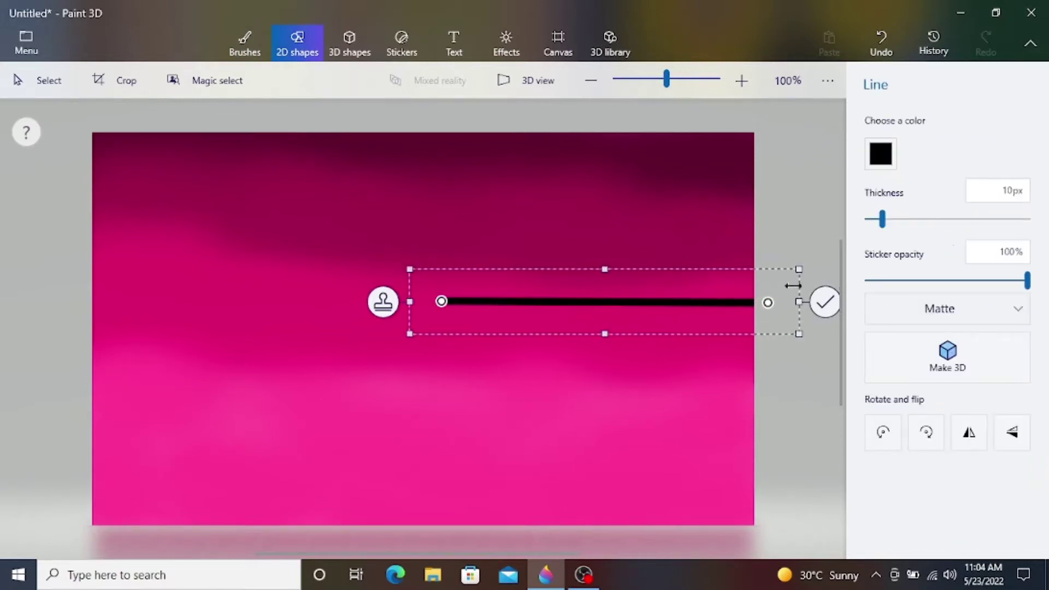
pyautogui.moveTo(882, 220); pyautogui.dragTo(865, 223)
pyautogui.moveTo(767, 303); pyautogui.dragTo(776, 298)
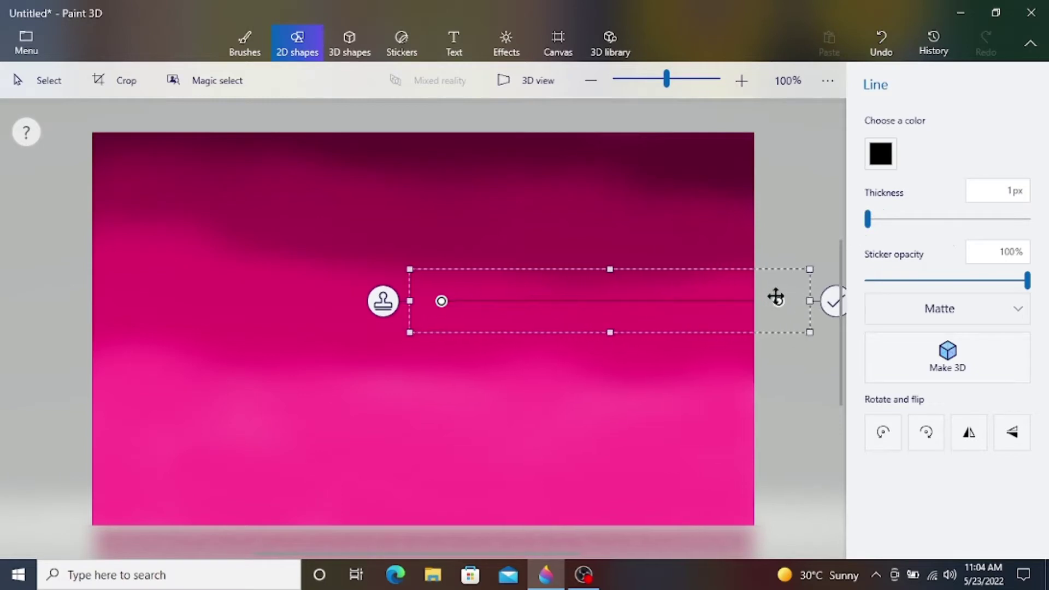
pyautogui.click(809, 384)
# Draw a jagged black cliff edge with the Marker at 1 px from the line's left end down to the canvas bottom
pyautogui.click(262, 57)
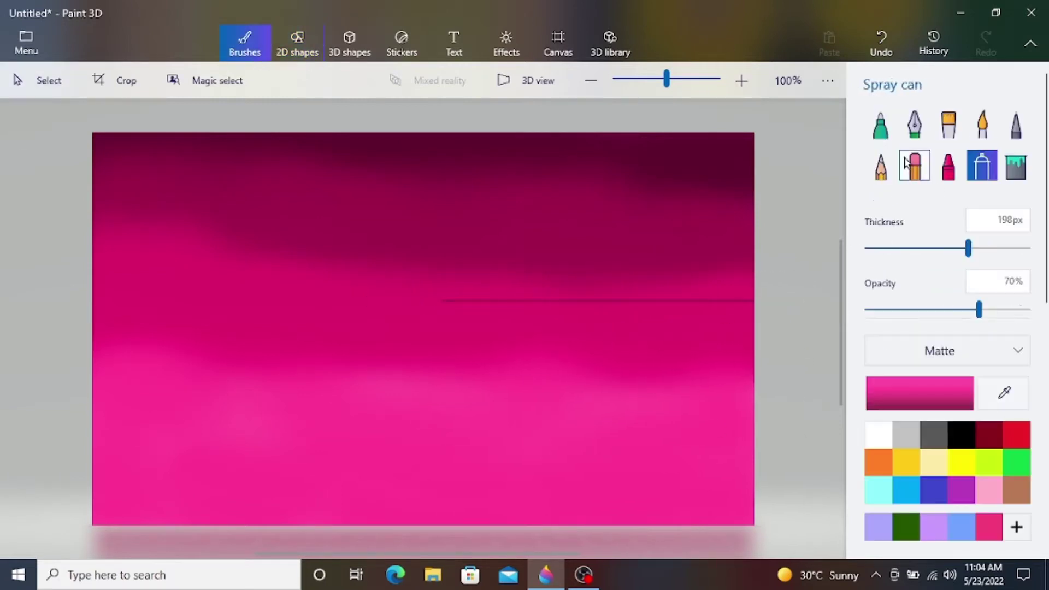
pyautogui.click(880, 124)
pyautogui.click(960, 434)
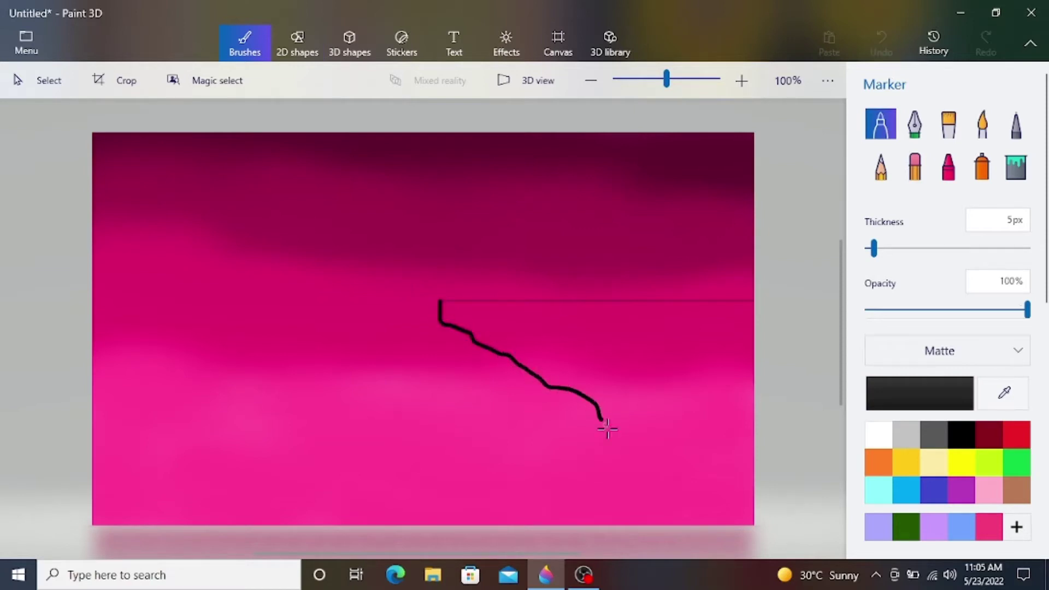
pyautogui.moveTo(875, 256); pyautogui.dragTo(867, 256)
pyautogui.click(880, 41)
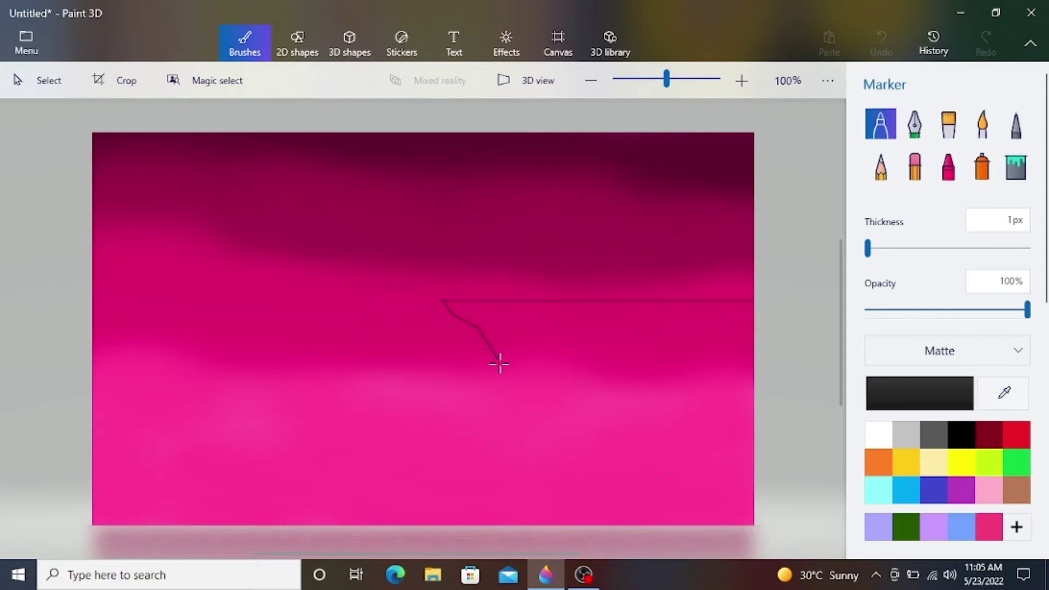
# Try filling the area enclosed by the cliff outline with black in the Matte finish at 15% tolerance
pyautogui.click(1019, 170)
pyautogui.click(953, 395)
pyautogui.click(571, 440)
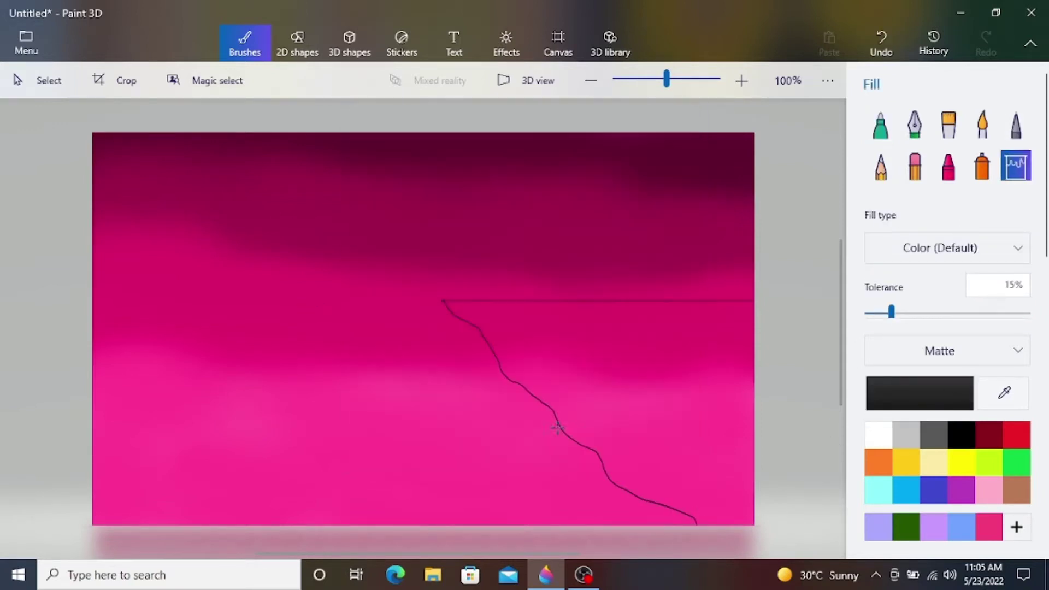
pyautogui.click(649, 382)
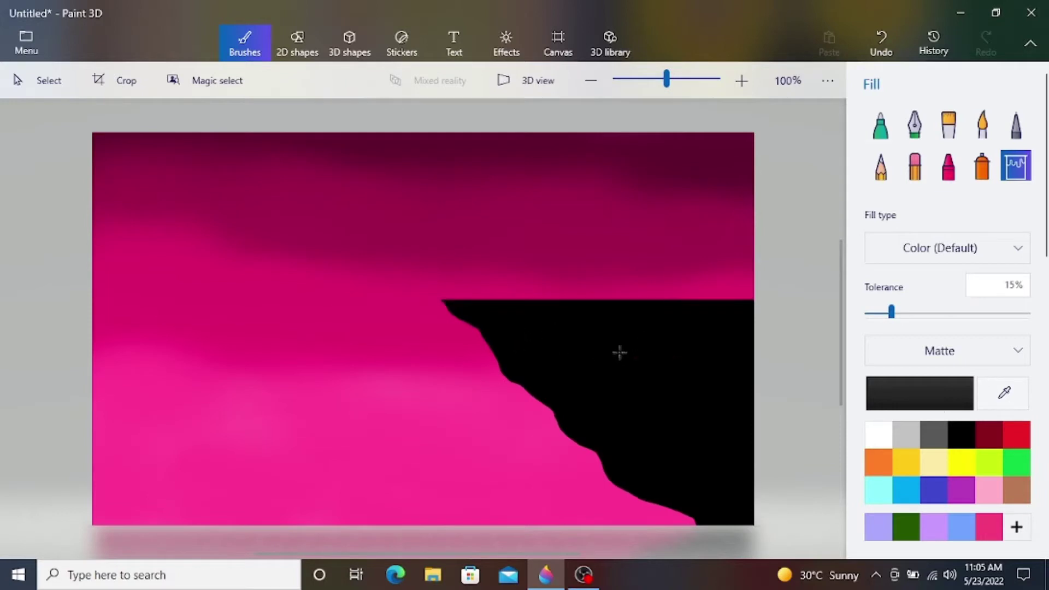
pyautogui.click(705, 372)
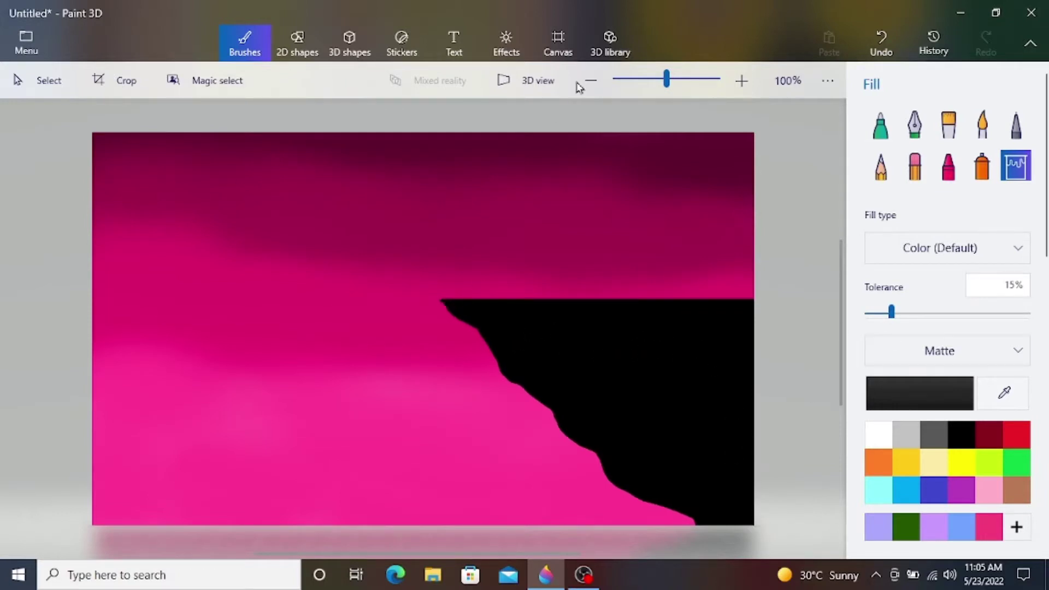
pyautogui.click(890, 40)
pyautogui.click(891, 39)
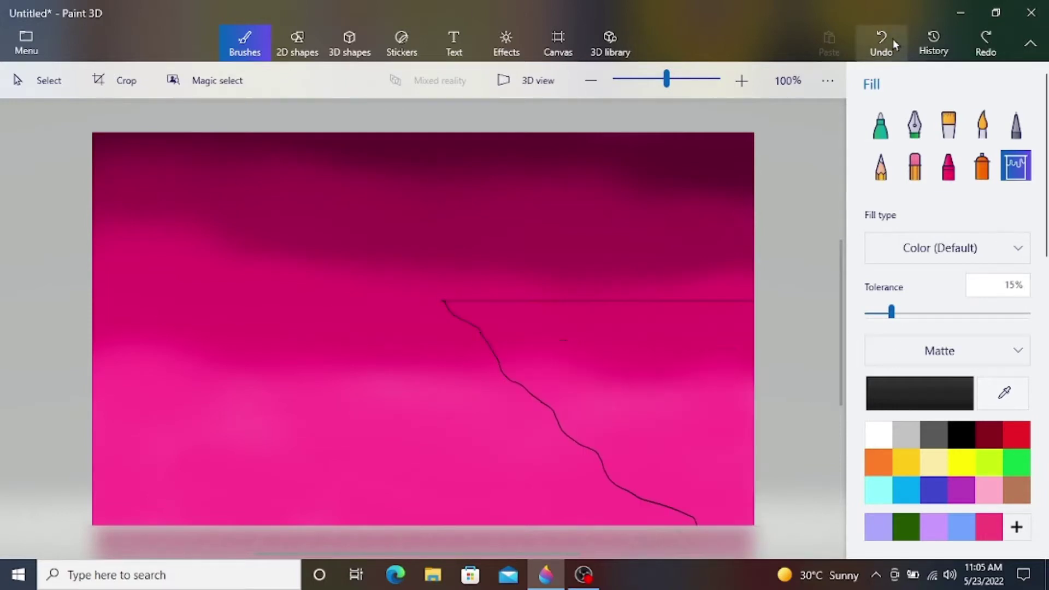
# Fill the area enclosed by the cliff outline with black in the Gloss finish
pyautogui.click(980, 349)
pyautogui.click(940, 377)
pyautogui.click(692, 430)
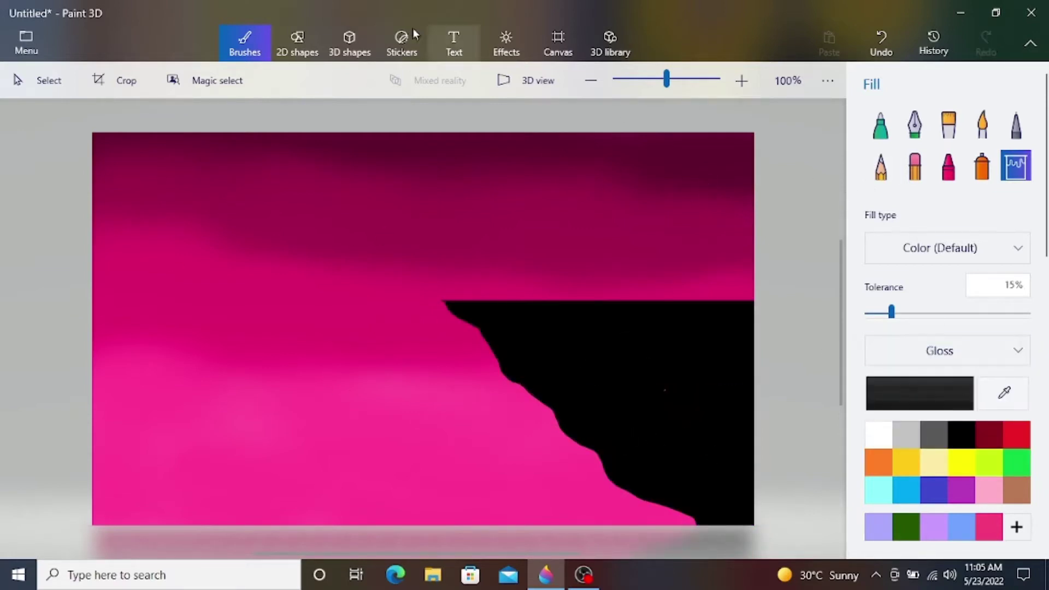
# Try adding a black gloss 3D sphere in the sky above the cliff tip and rotating it
pyautogui.click(356, 44)
pyautogui.click(914, 252)
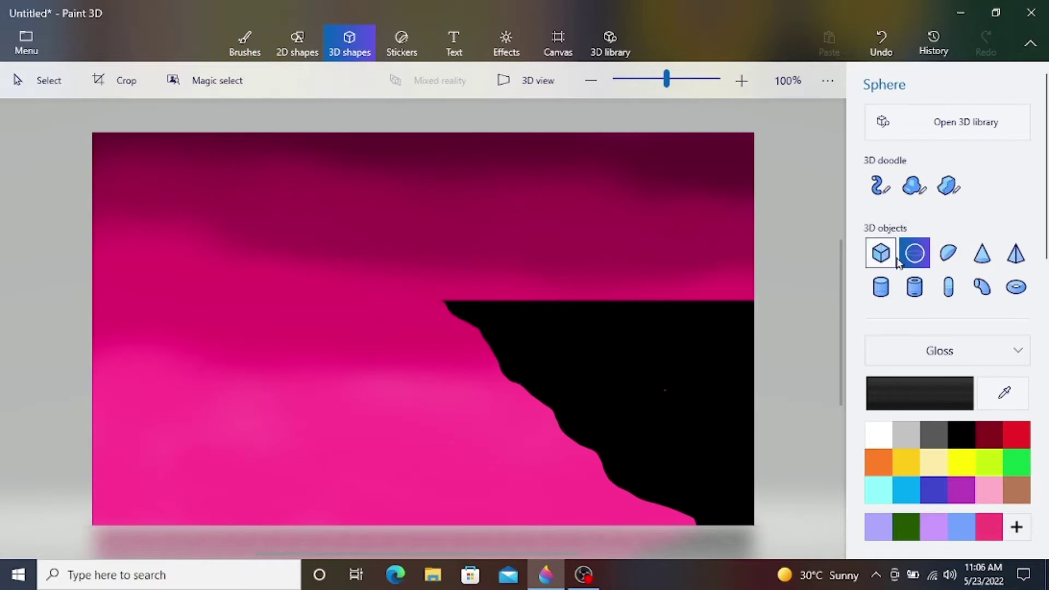
pyautogui.moveTo(284, 149); pyautogui.dragTo(443, 290)
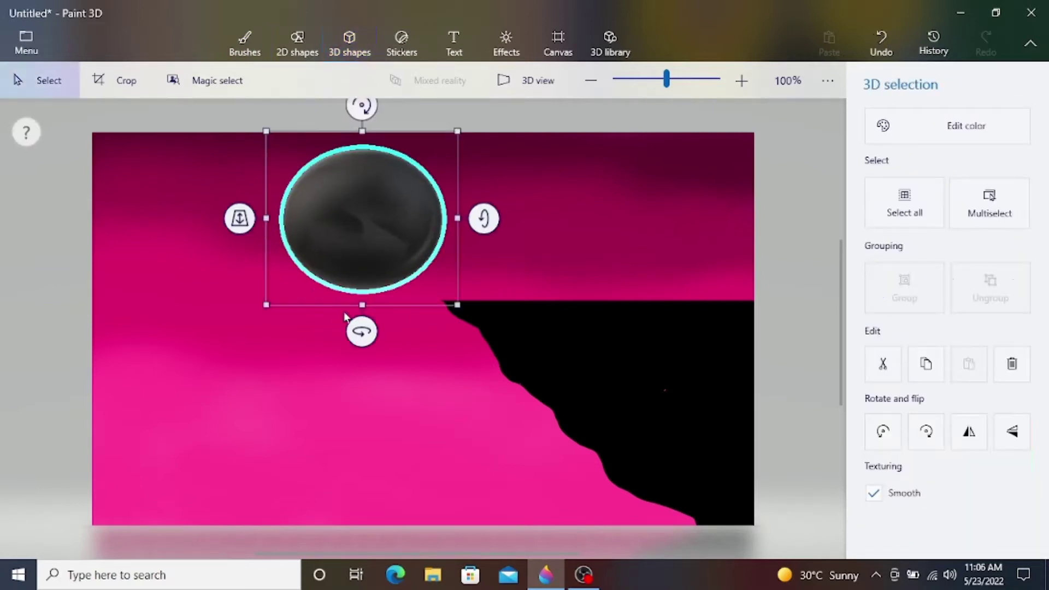
pyautogui.moveTo(483, 219); pyautogui.dragTo(481, 339)
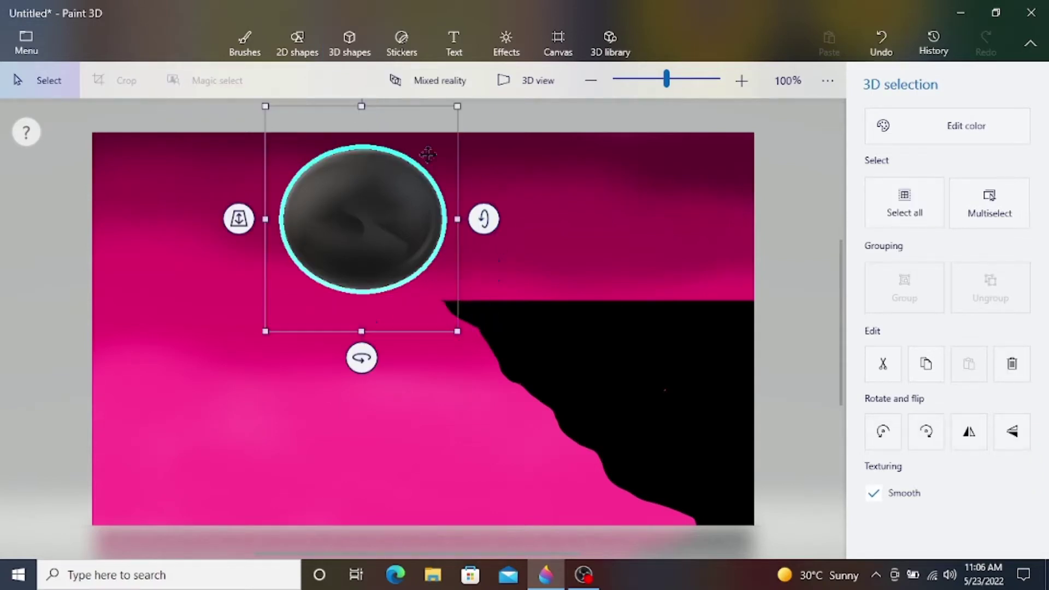
pyautogui.click(881, 39)
pyautogui.click(881, 437)
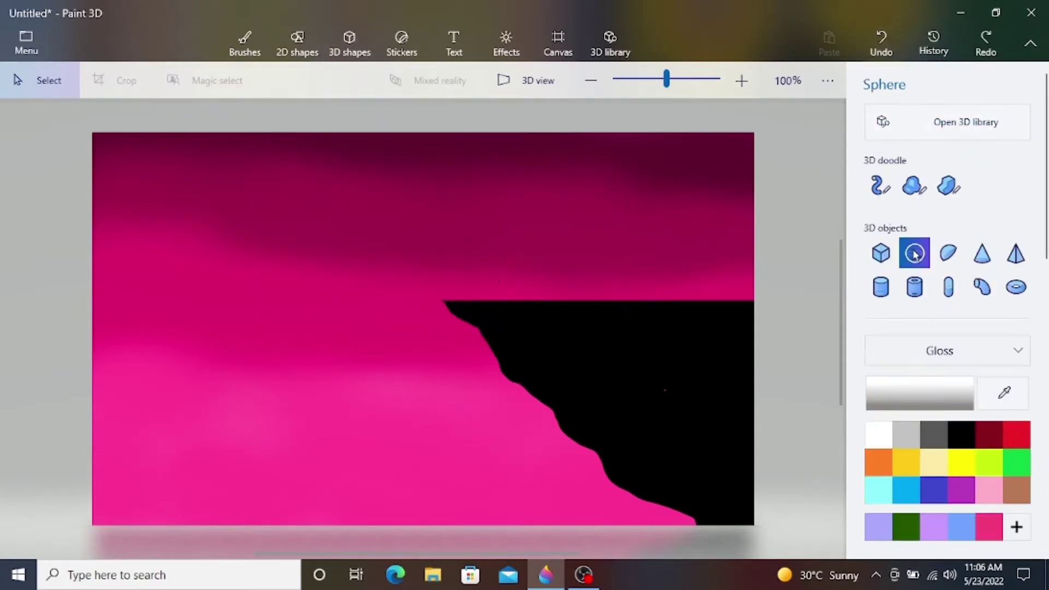
pyautogui.moveTo(327, 155); pyautogui.dragTo(474, 287)
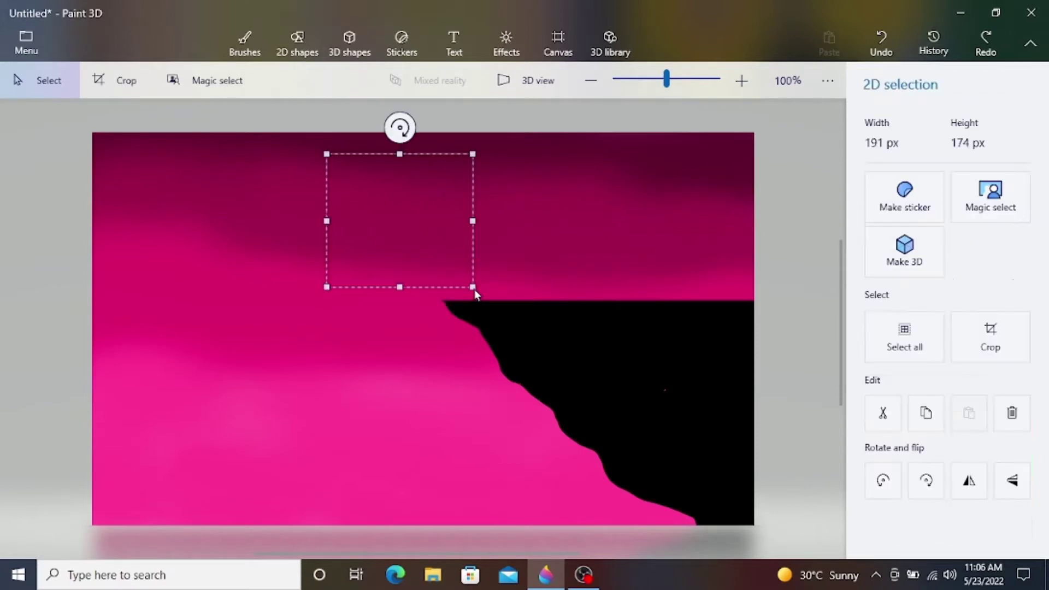
pyautogui.click(881, 41)
# Add a light grey gloss 3D sphere as a moon in the sky and place it just above the cliff tip
pyautogui.click(907, 432)
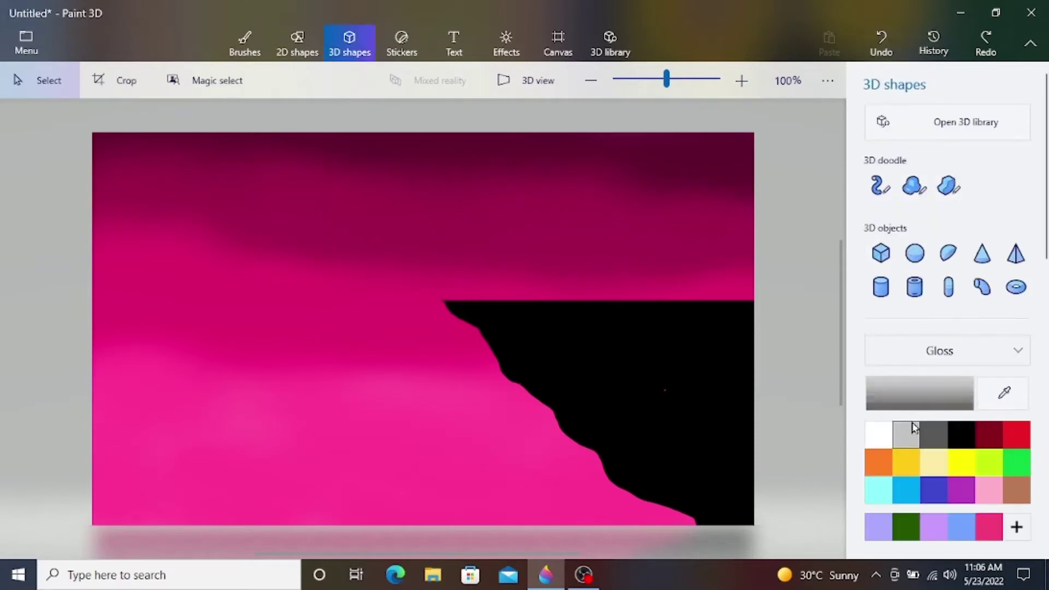
pyautogui.moveTo(281, 173); pyautogui.dragTo(421, 315)
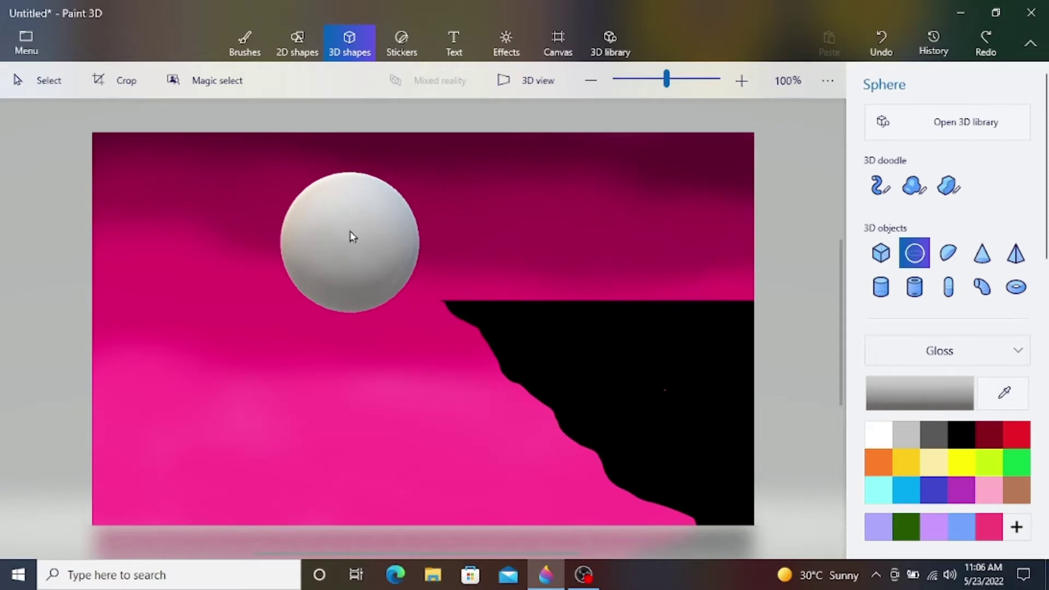
pyautogui.click(367, 229)
pyautogui.moveTo(367, 229); pyautogui.dragTo(431, 213)
pyautogui.click(541, 286)
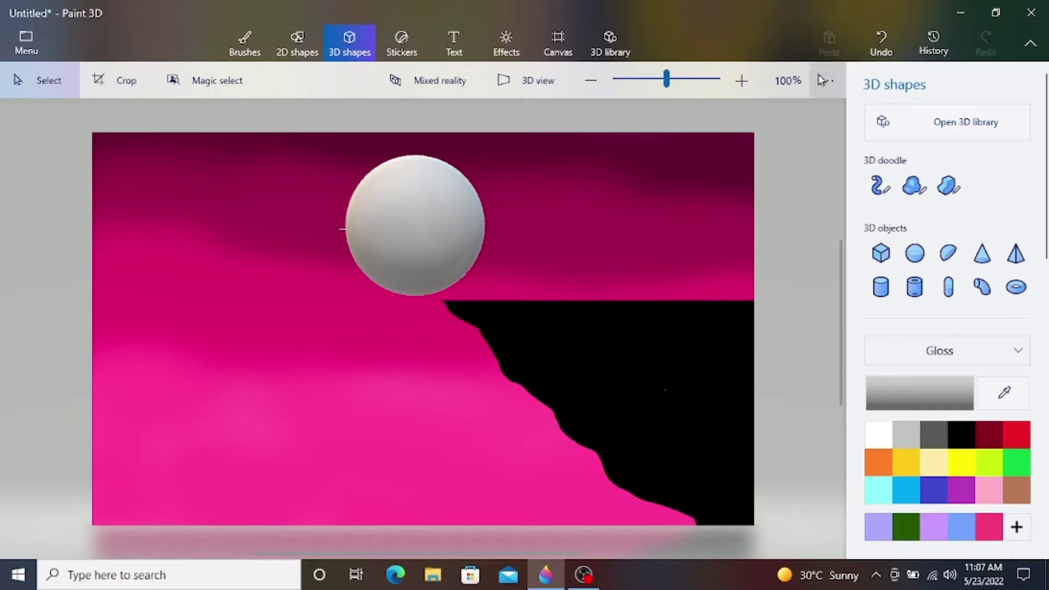
# Set up the Spray can with 57 px thickness and dark grey for shading the sphere
pyautogui.click(245, 42)
pyautogui.click(982, 168)
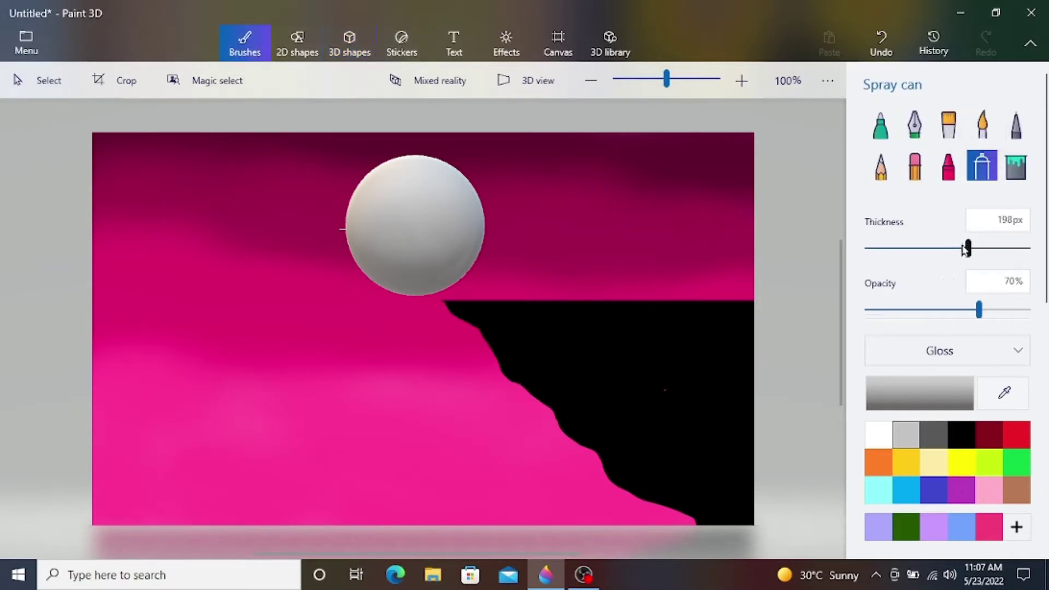
pyautogui.click(888, 249)
pyautogui.click(933, 434)
# Try spraying dark grey shading onto the lower part of the sphere at 70% opacity
pyautogui.moveTo(414, 270)
pyautogui.mouseDown()
pyautogui.moveTo(468, 226)
pyautogui.moveTo(417, 279)
pyautogui.mouseUp()
pyautogui.moveTo(413, 278); pyautogui.dragTo(386, 265)
pyautogui.click(872, 34)
pyautogui.click(873, 34)
pyautogui.click(873, 34)
pyautogui.click(875, 38)
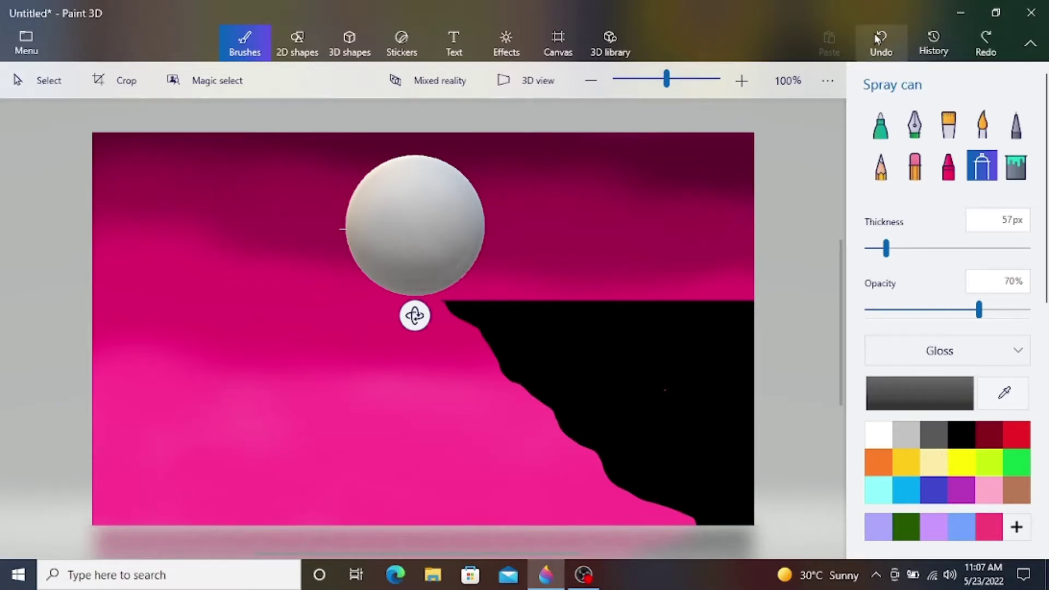
# Shade the sphere with dark grey spray at 11% opacity and add soft white highlights over it at 22% opacity
pyautogui.moveTo(978, 310); pyautogui.dragTo(883, 310)
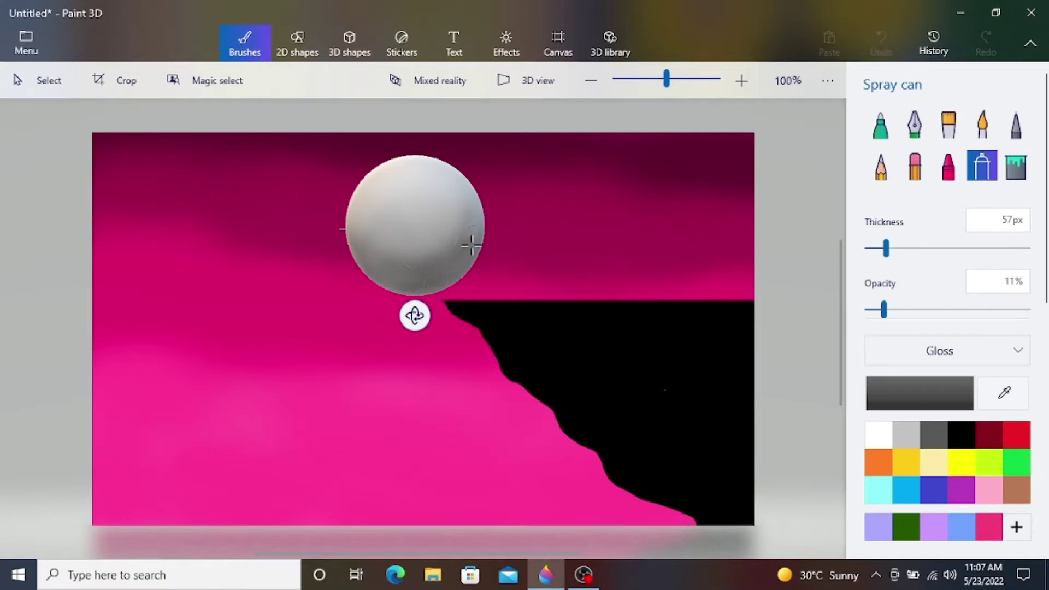
pyautogui.moveTo(406, 240)
pyautogui.mouseDown()
pyautogui.moveTo(457, 204)
pyautogui.moveTo(403, 213)
pyautogui.mouseUp()
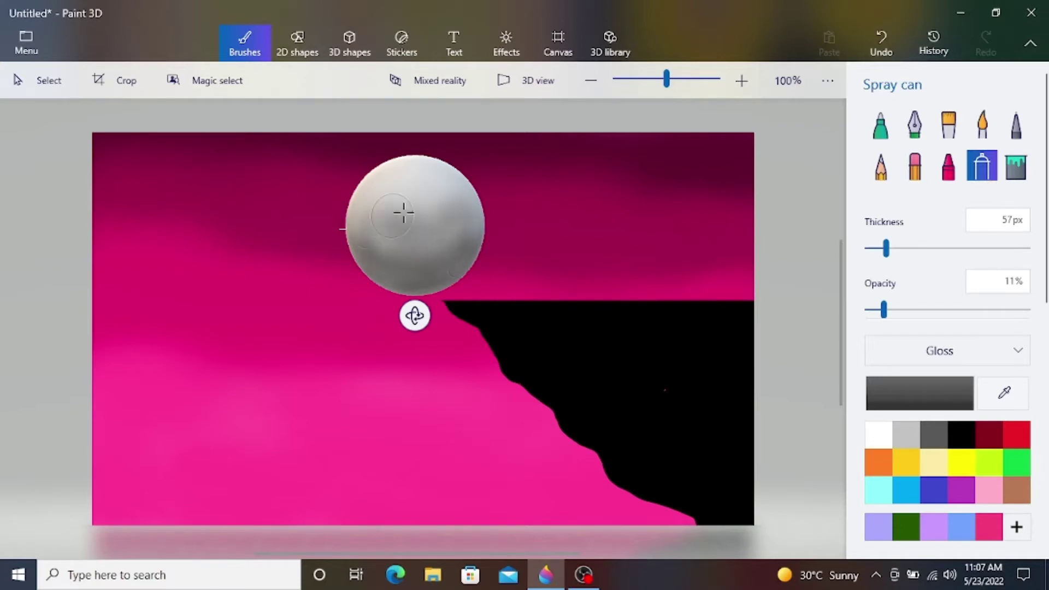
pyautogui.click(874, 431)
pyautogui.moveTo(379, 175)
pyautogui.mouseDown()
pyautogui.moveTo(351, 185)
pyautogui.moveTo(376, 191)
pyautogui.mouseUp()
pyautogui.moveTo(457, 203)
pyautogui.mouseDown()
pyautogui.moveTo(380, 212)
pyautogui.moveTo(436, 187)
pyautogui.moveTo(368, 244)
pyautogui.moveTo(444, 250)
pyautogui.mouseUp()
# Mix the light pink f688ab and tint the sphere's surface with it at 3% spray opacity
pyautogui.click(989, 526)
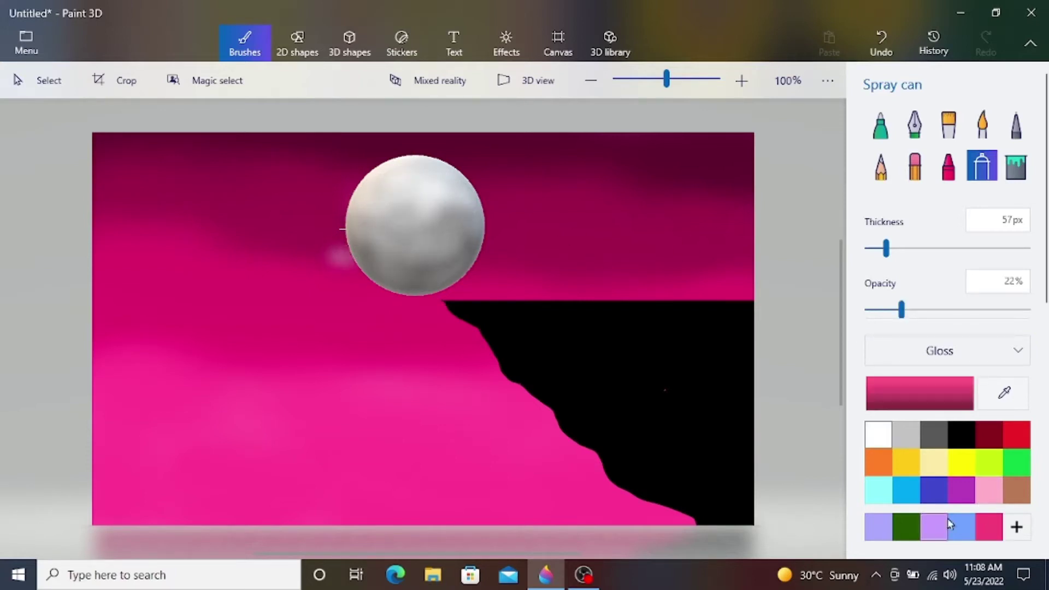
pyautogui.click(945, 401)
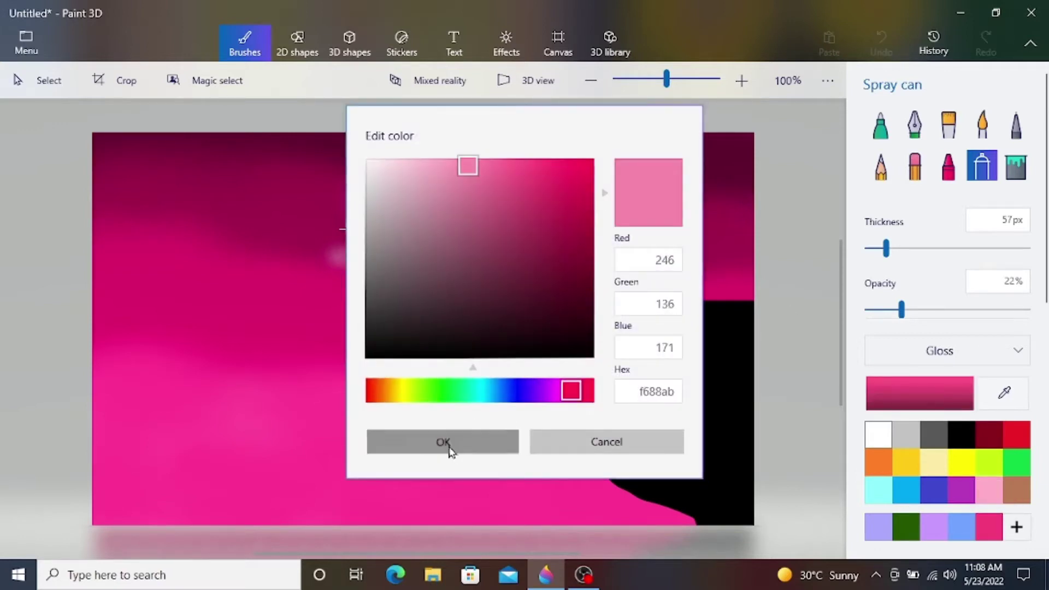
pyautogui.click(448, 445)
pyautogui.moveTo(902, 310); pyautogui.dragTo(871, 309)
pyautogui.moveTo(385, 241)
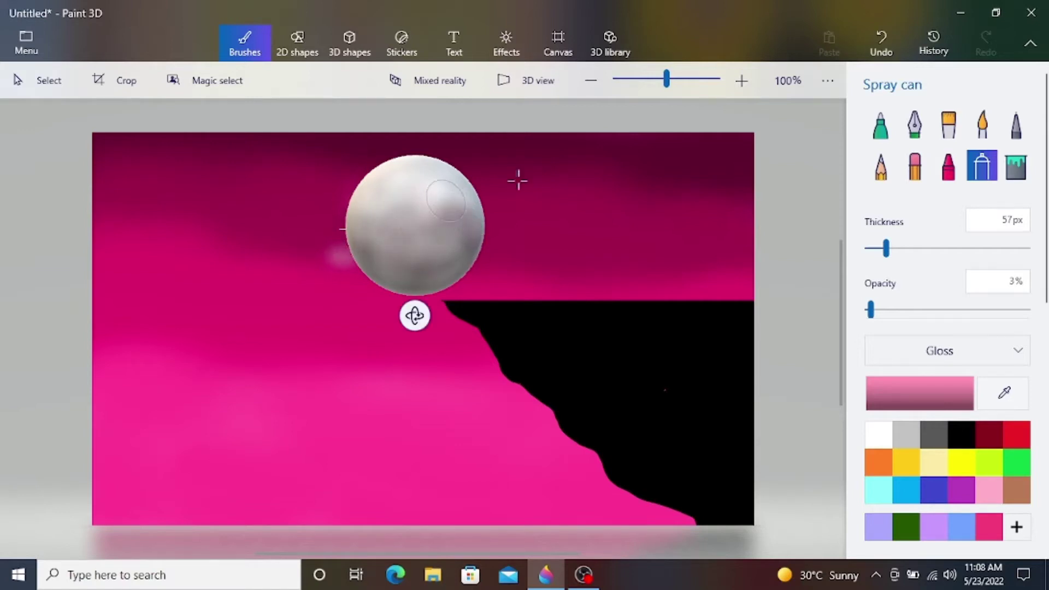
# Search the 3D library for "bench"
pyautogui.click(357, 53)
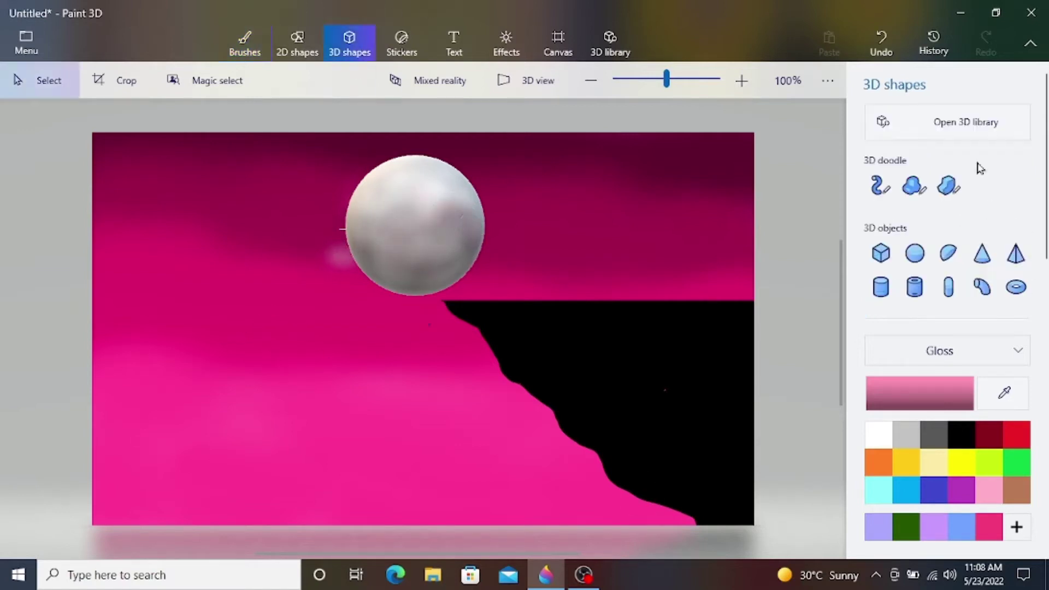
pyautogui.click(978, 126)
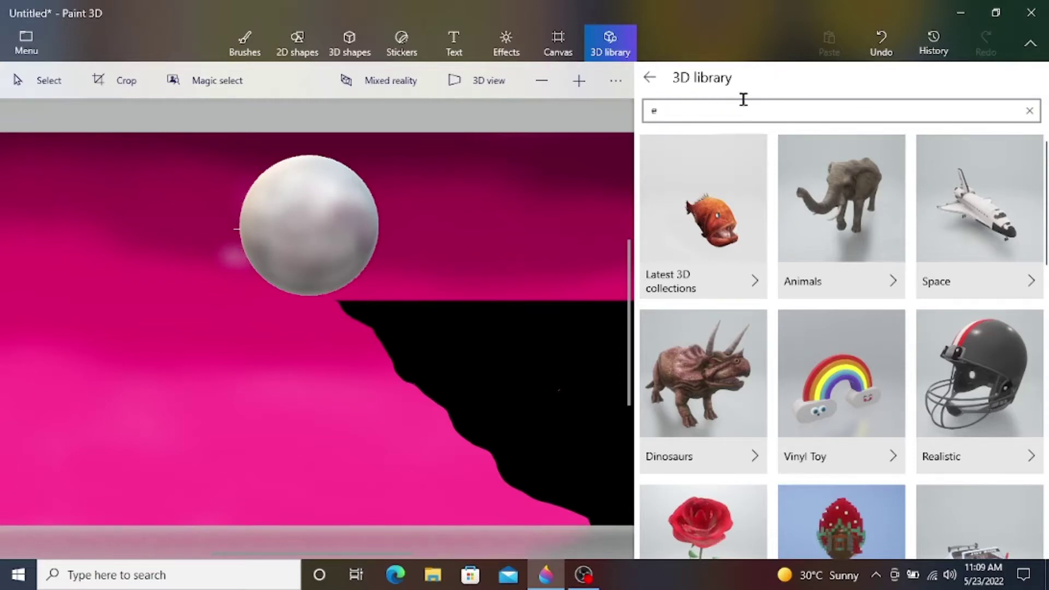
pyautogui.write('ch')
pyautogui.press('BackSpace')
pyautogui.press('Return')
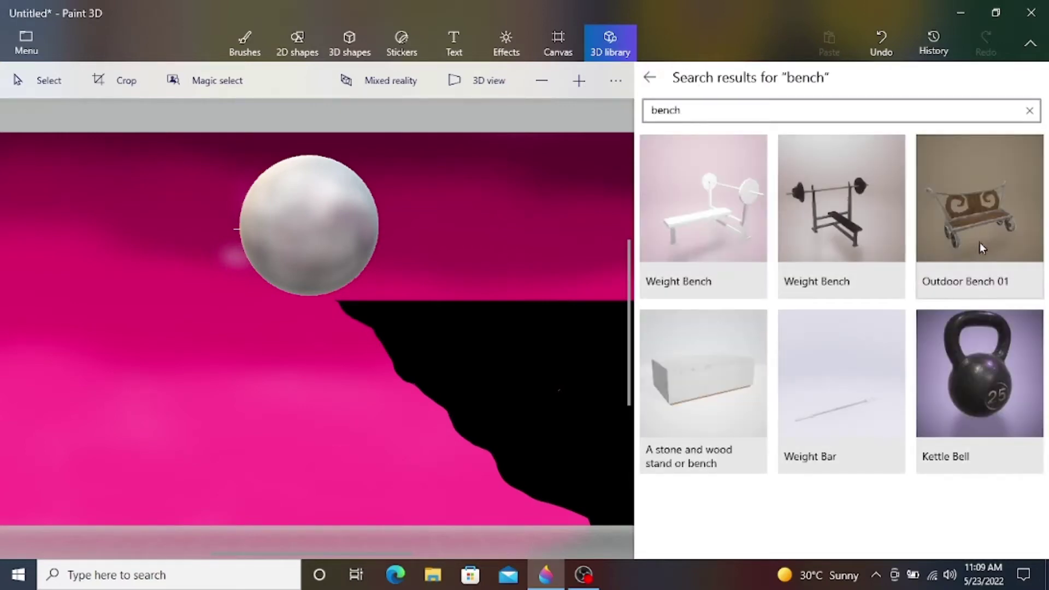
# Insert the Outdoor Bench 01 model from the 3D library and place it on the flat top of the black cliff
pyautogui.click(984, 262)
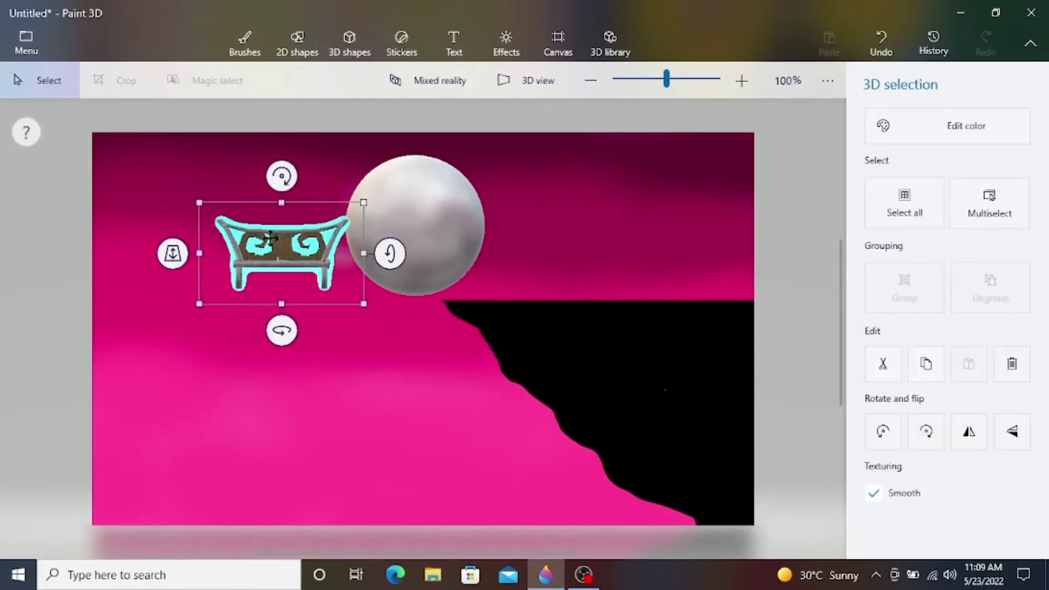
pyautogui.moveTo(270, 239); pyautogui.dragTo(659, 251)
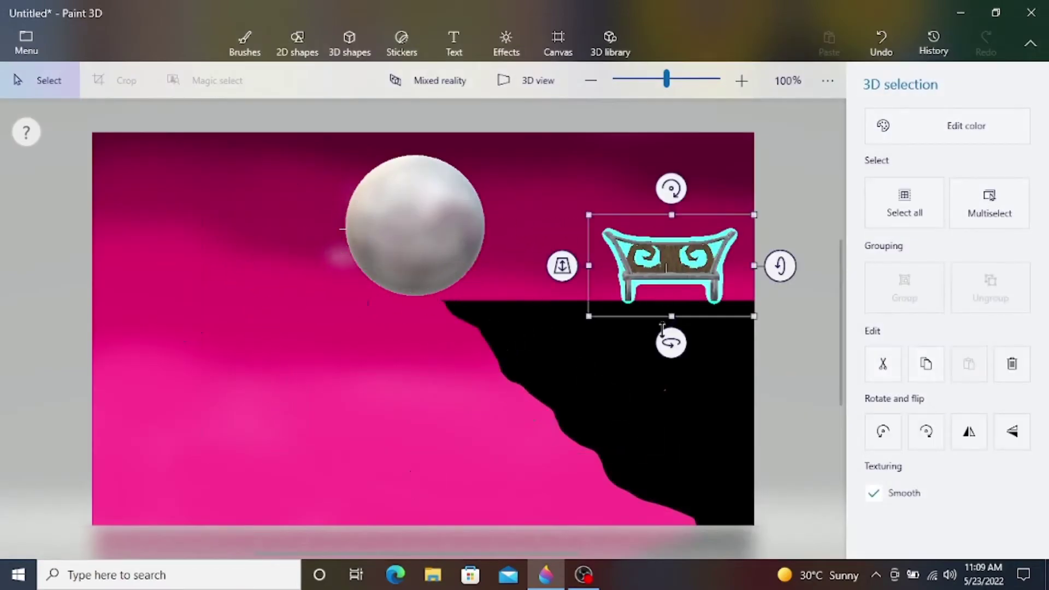
pyautogui.moveTo(568, 268)
pyautogui.mouseDown()
pyautogui.moveTo(499, 150)
pyautogui.moveTo(504, 173)
pyautogui.mouseUp()
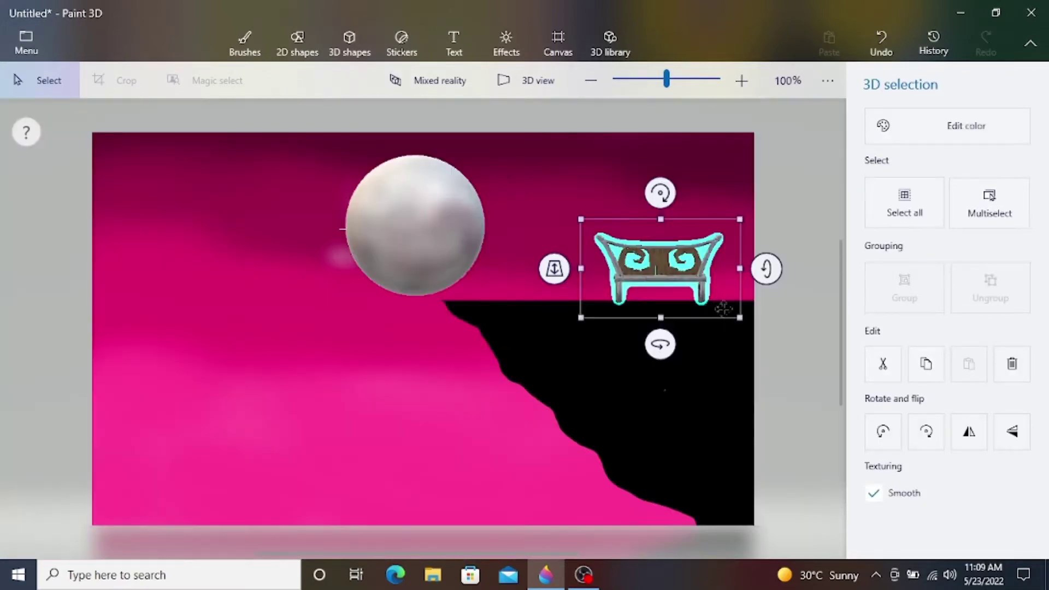
pyautogui.moveTo(723, 309)
pyautogui.mouseDown()
pyautogui.moveTo(721, 298)
pyautogui.moveTo(721, 308)
pyautogui.mouseUp()
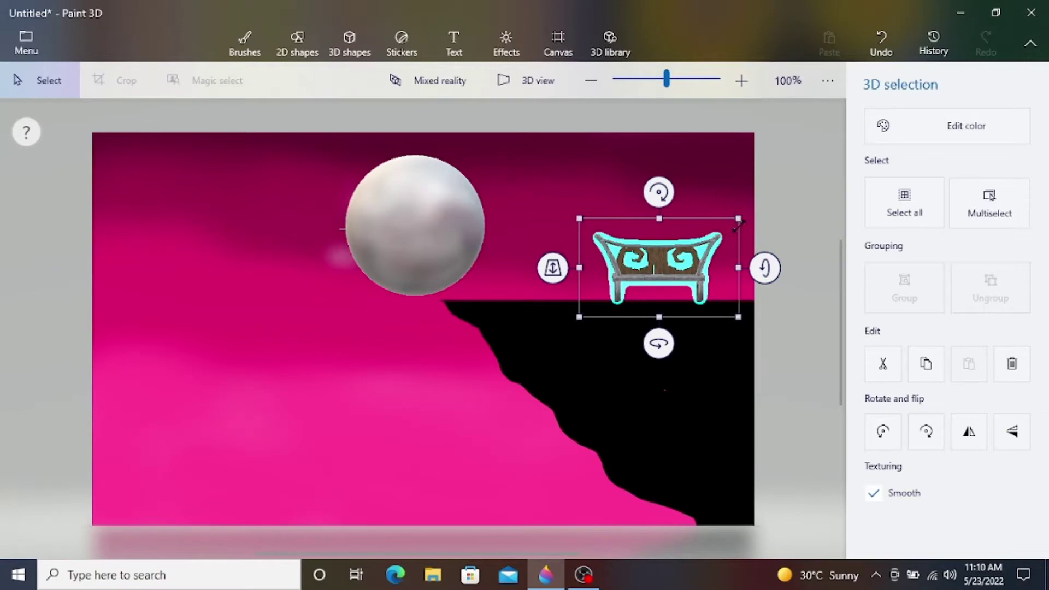
# Shrink the bench and adjust its depth so it sits small on the cliff top
pyautogui.moveTo(738, 222); pyautogui.dragTo(693, 244)
pyautogui.moveTo(631, 277); pyautogui.dragTo(604, 269)
pyautogui.click(785, 227)
# Rotate the bench around its vertical axis so it is angled toward the moon
pyautogui.click(664, 281)
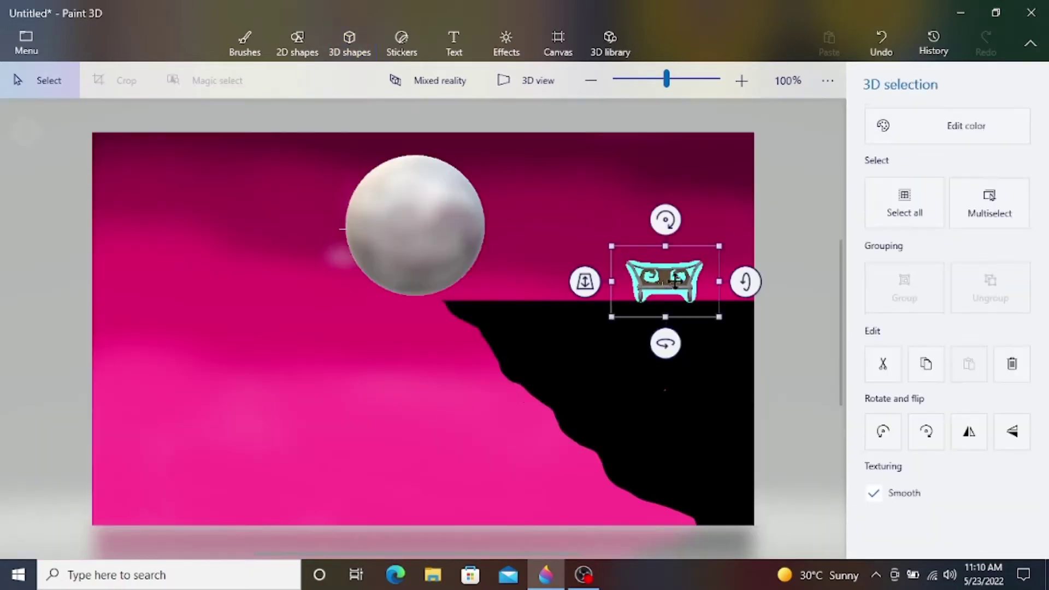
pyautogui.moveTo(665, 343); pyautogui.dragTo(741, 340)
pyautogui.click(449, 391)
pyautogui.click(663, 281)
pyautogui.moveTo(667, 342); pyautogui.dragTo(687, 346)
pyautogui.click(402, 375)
# Recolor the bench black
pyautogui.click(953, 133)
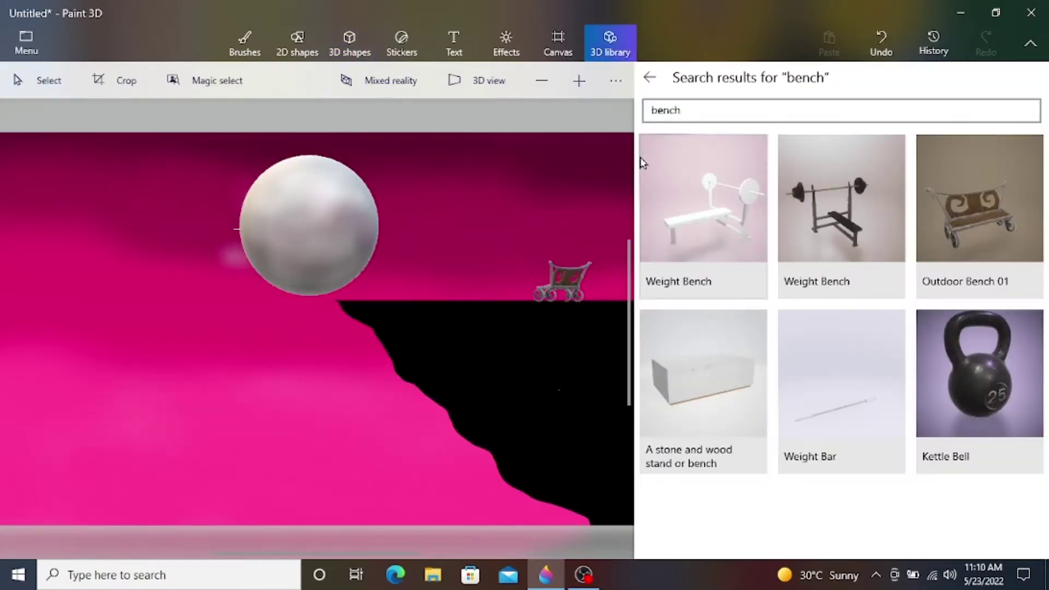
pyautogui.click(605, 162)
pyautogui.click(670, 270)
pyautogui.click(999, 141)
pyautogui.click(765, 235)
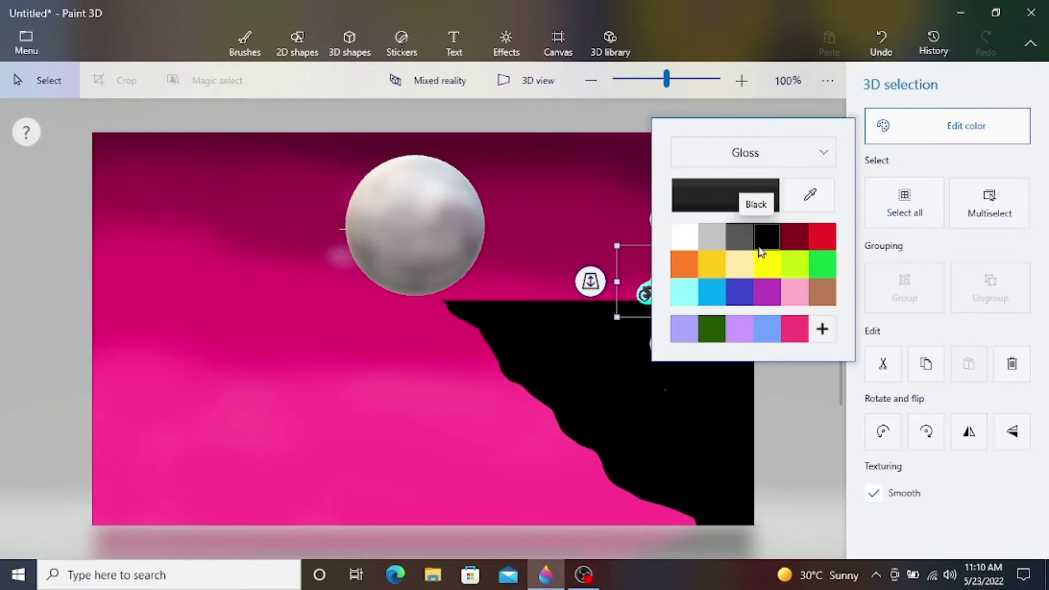
pyautogui.click(611, 220)
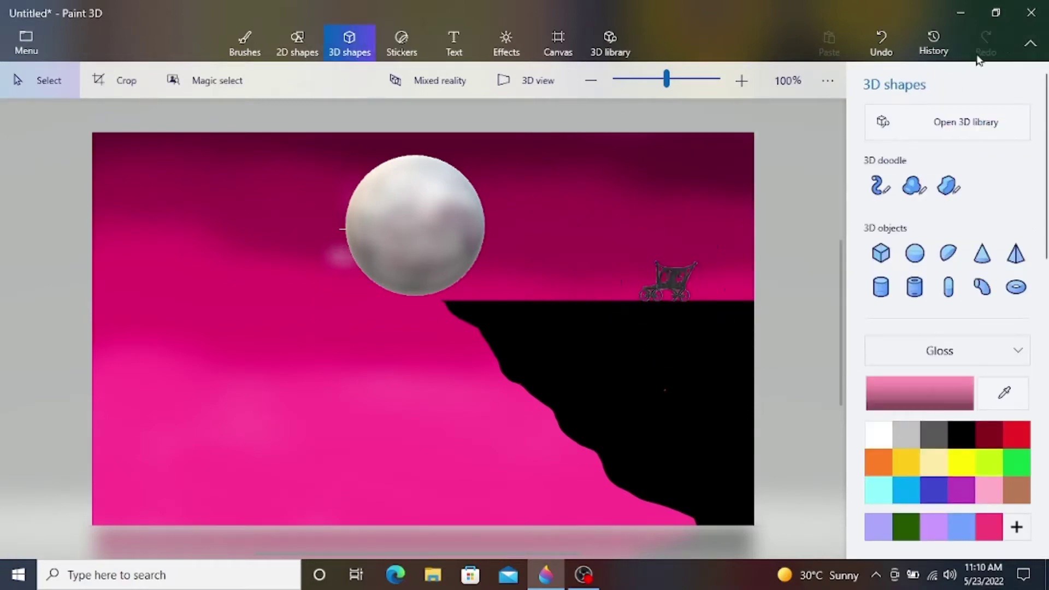
# Search the 3D library for "sitting man" and insert the Sitting Male model
pyautogui.click(953, 135)
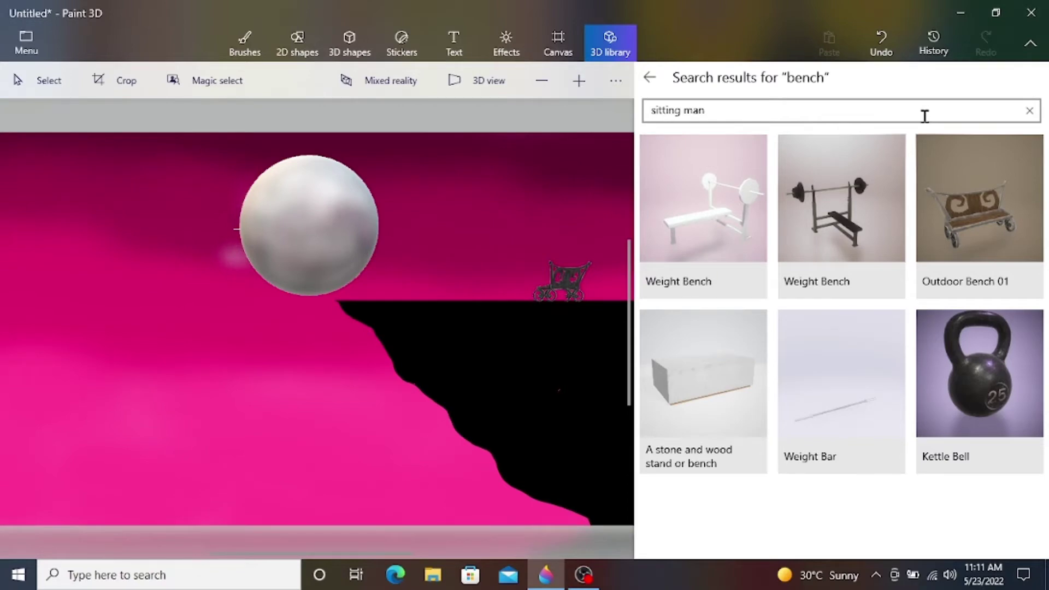
pyautogui.press('Return')
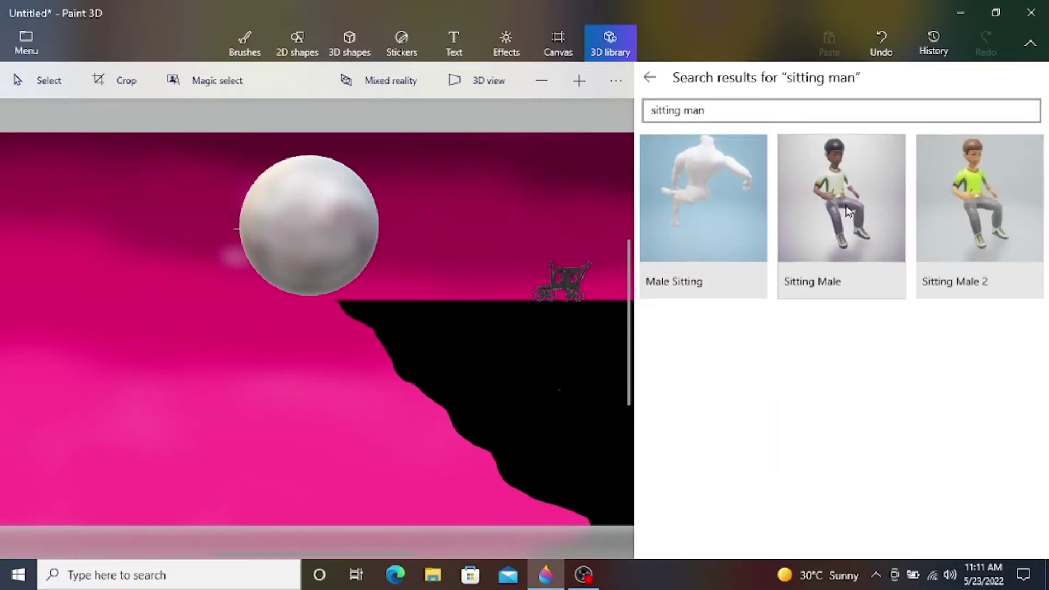
pyautogui.click(848, 211)
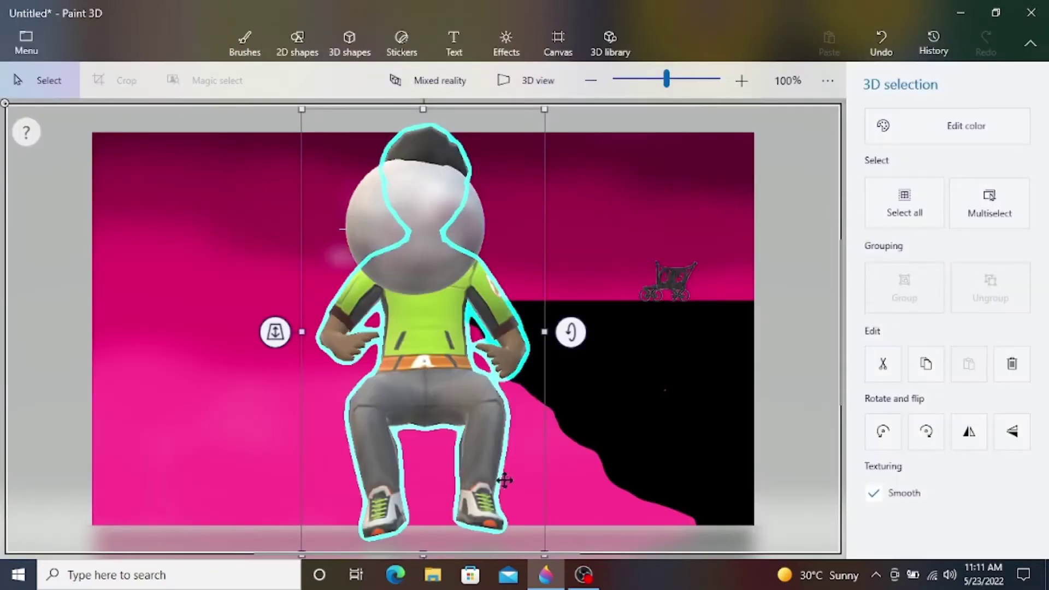
# Scale the sitting man down to a small figure and position him beside the bench above the cliff
pyautogui.moveTo(546, 508); pyautogui.dragTo(572, 278)
pyautogui.moveTo(525, 219); pyautogui.dragTo(599, 319)
pyautogui.moveTo(644, 378); pyautogui.dragTo(630, 304)
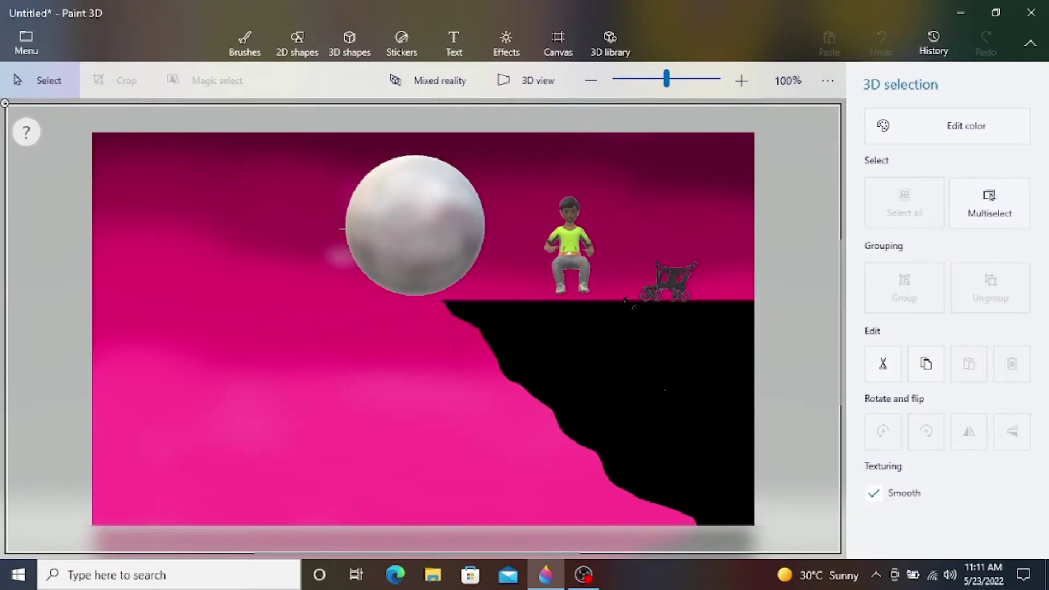
# Turn the sitting man to face the moon and seat him on the bench, adjusting his depth to match
pyautogui.click(577, 242)
pyautogui.moveTo(502, 242); pyautogui.dragTo(494, 224)
pyautogui.moveTo(562, 306); pyautogui.dragTo(522, 306)
pyautogui.moveTo(562, 247); pyautogui.dragTo(650, 281)
pyautogui.moveTo(585, 265); pyautogui.dragTo(632, 150)
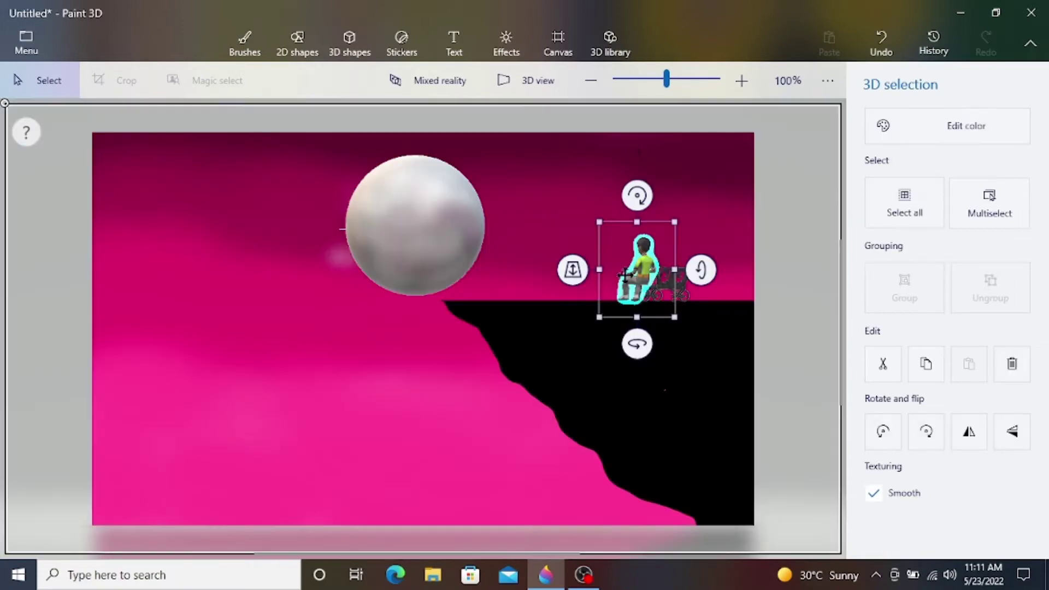
pyautogui.moveTo(643, 271); pyautogui.dragTo(672, 267)
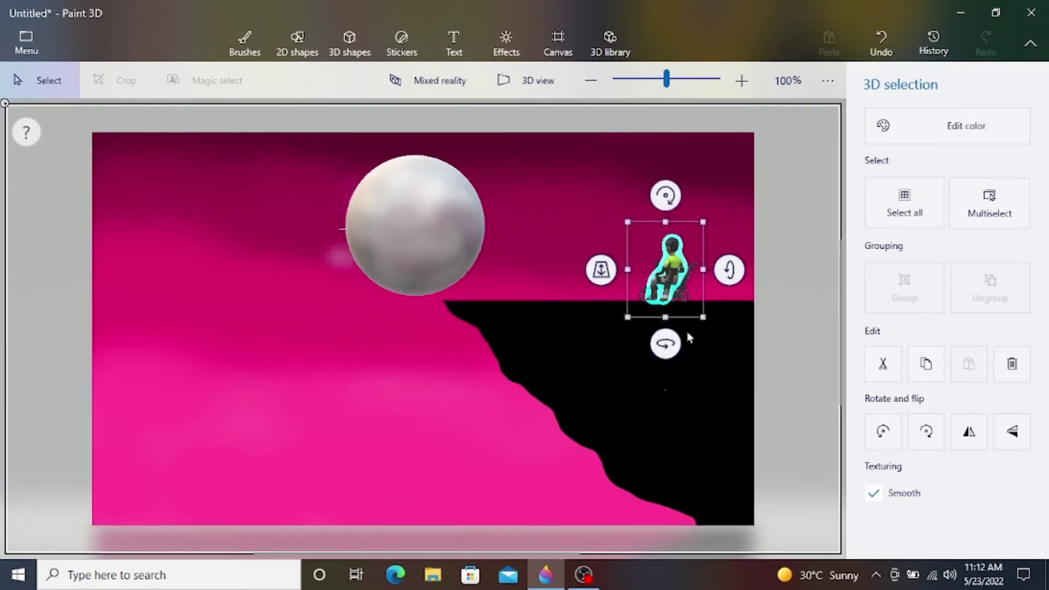
pyautogui.moveTo(605, 267)
pyautogui.mouseDown()
pyautogui.moveTo(599, 301)
pyautogui.moveTo(598, 277)
pyautogui.mouseUp()
pyautogui.click(381, 295)
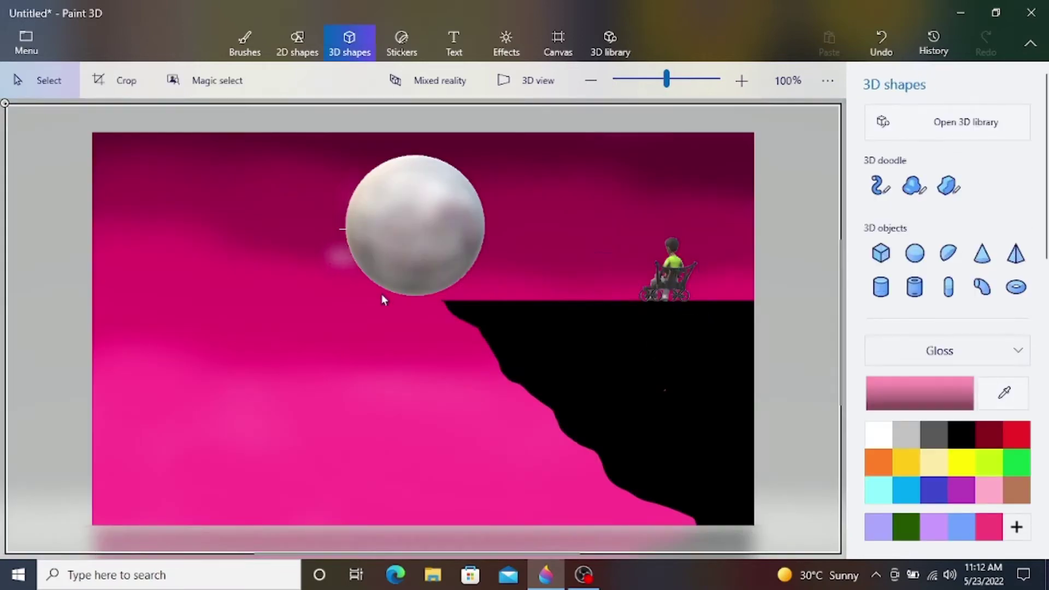
# Try changing the color of the sitting man, and undo the last change
pyautogui.click(671, 263)
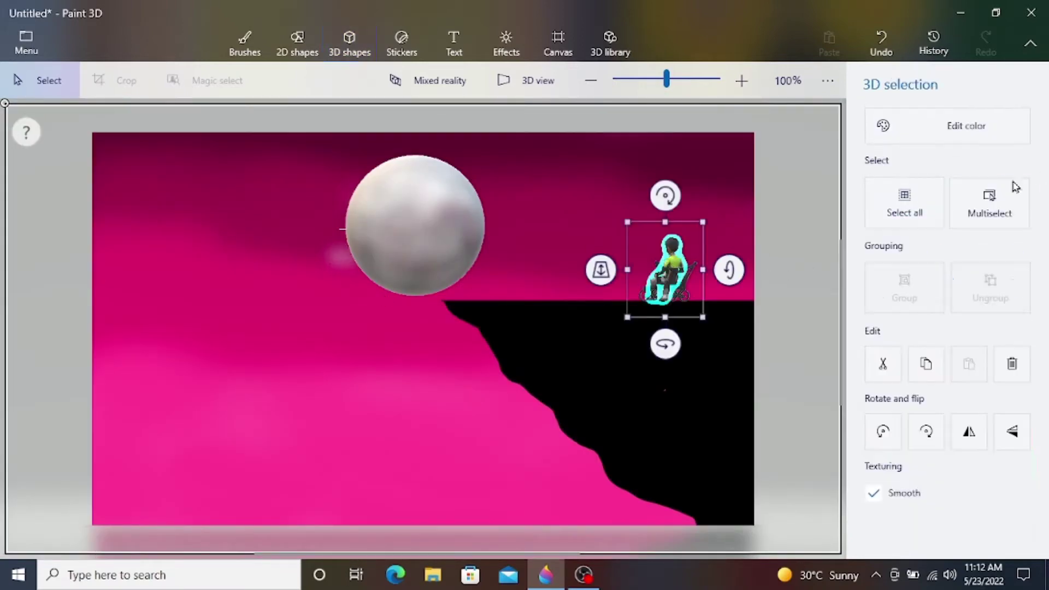
pyautogui.click(970, 136)
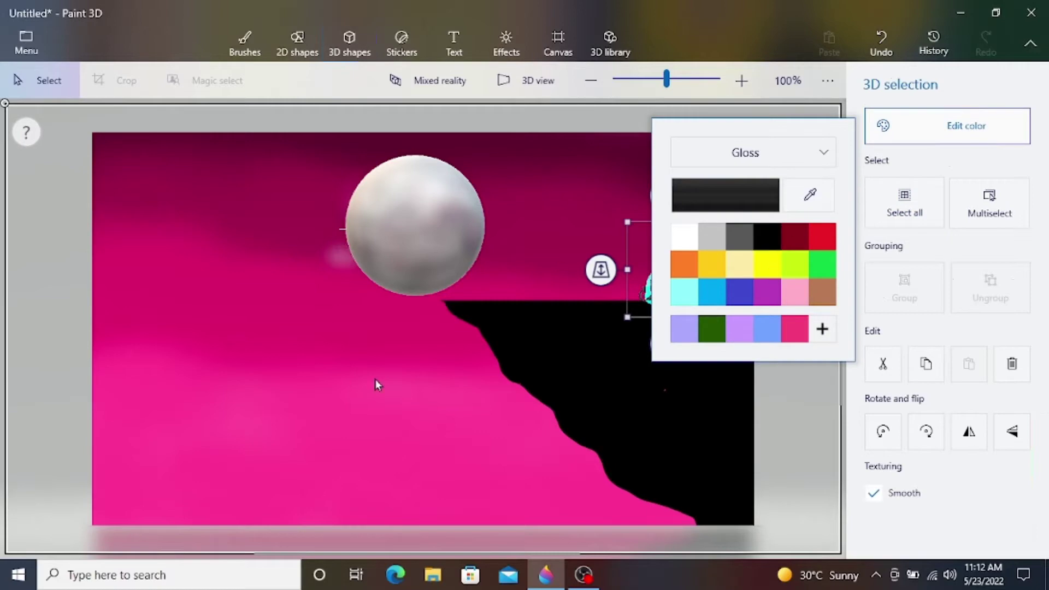
pyautogui.moveTo(363, 380); pyautogui.dragTo(365, 381)
pyautogui.click(881, 42)
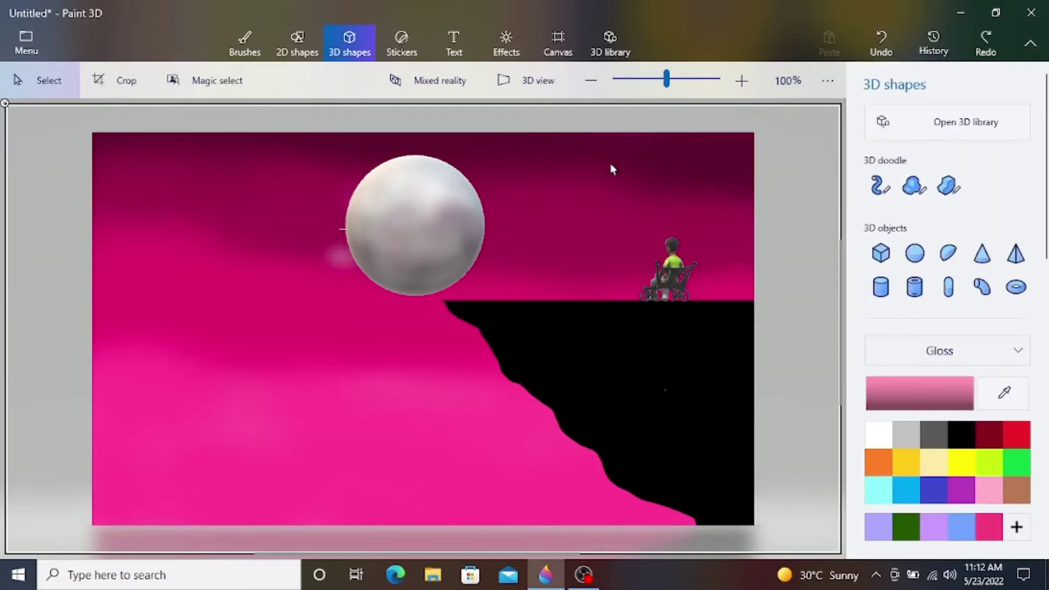
# Search the 3D library for "standing women"
pyautogui.click(946, 131)
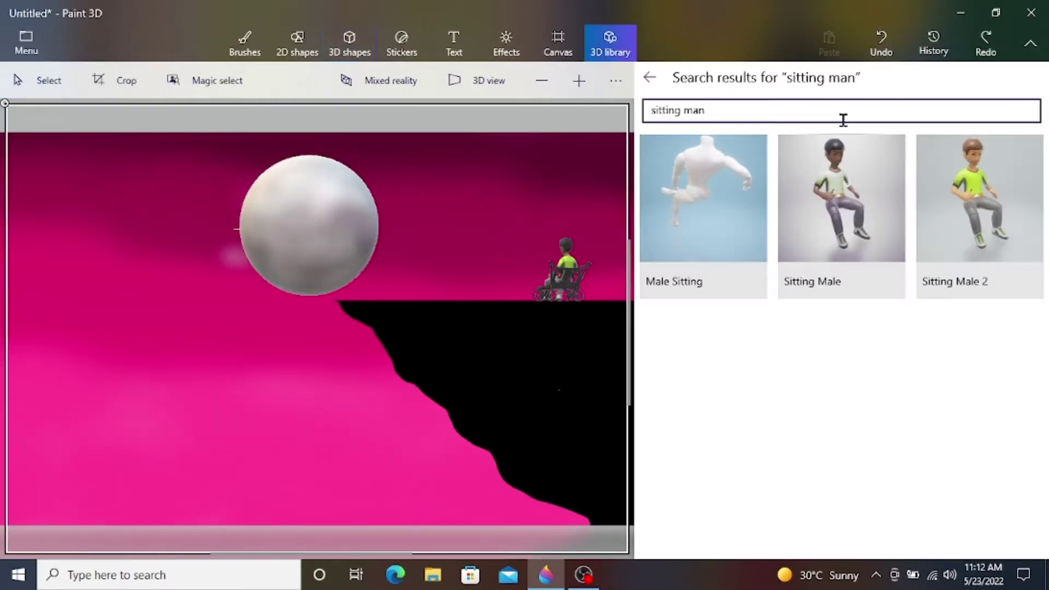
pyautogui.press('BackSpace')
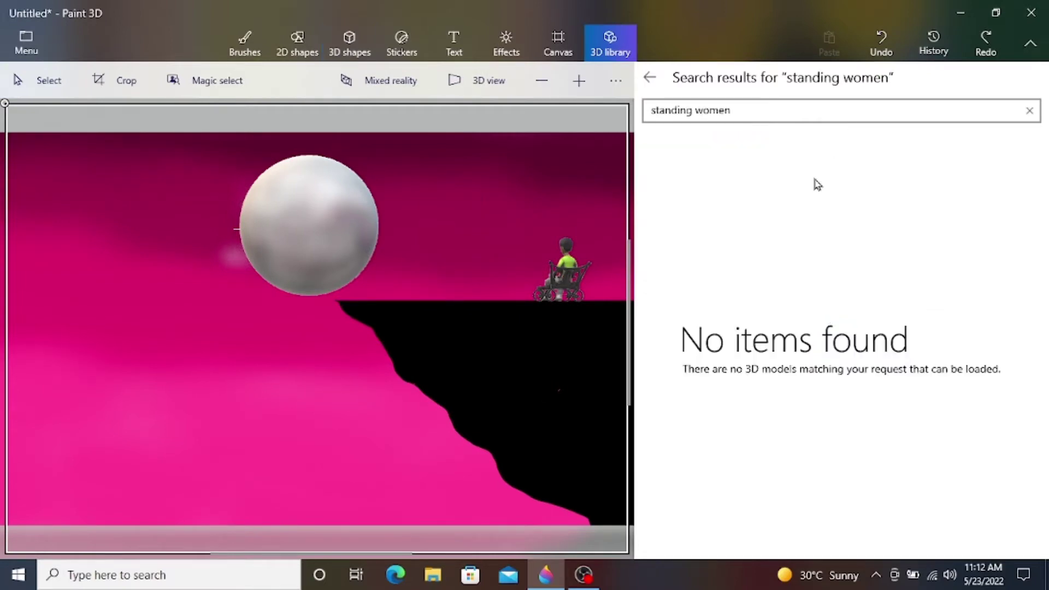
pyautogui.press('BackSpace')
# Search the 3D library for "women" and for "standing girl"
pyautogui.click(658, 79)
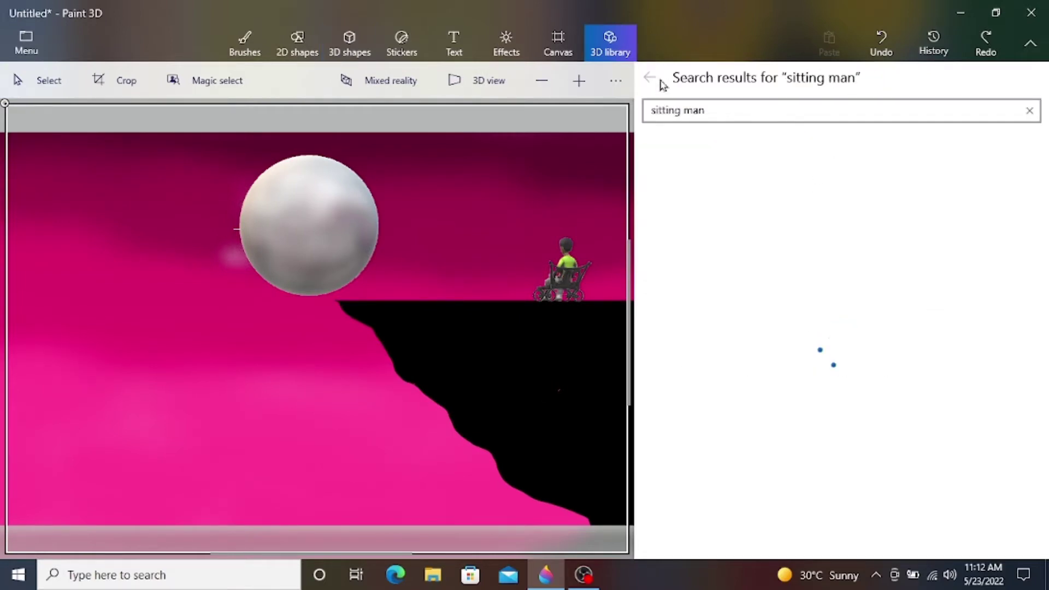
pyautogui.click(761, 114)
pyautogui.press('BackSpace')
pyautogui.write('women')
pyautogui.press('Return')
pyautogui.press('BackSpace')
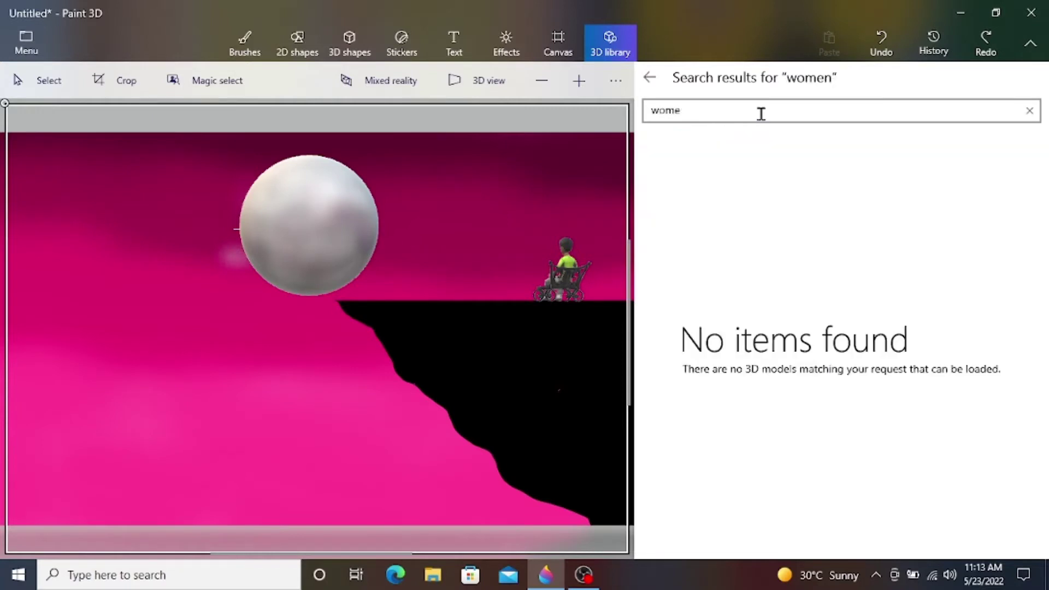
pyautogui.write('rl')
pyautogui.press('Return')
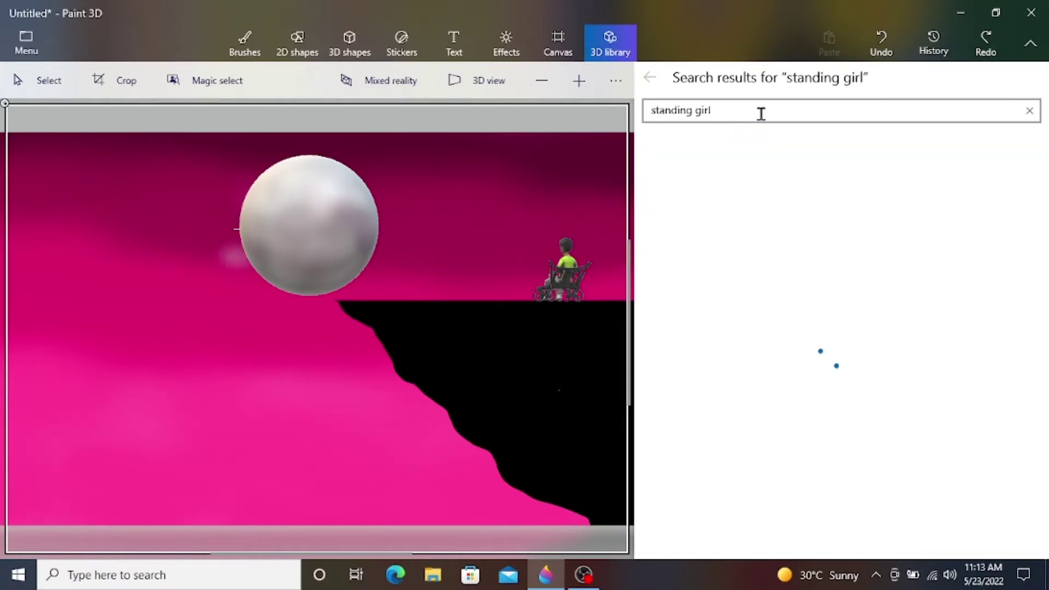
# Search the 3D library for "girl" and look through the models for a suitable female figure
pyautogui.write('gi')
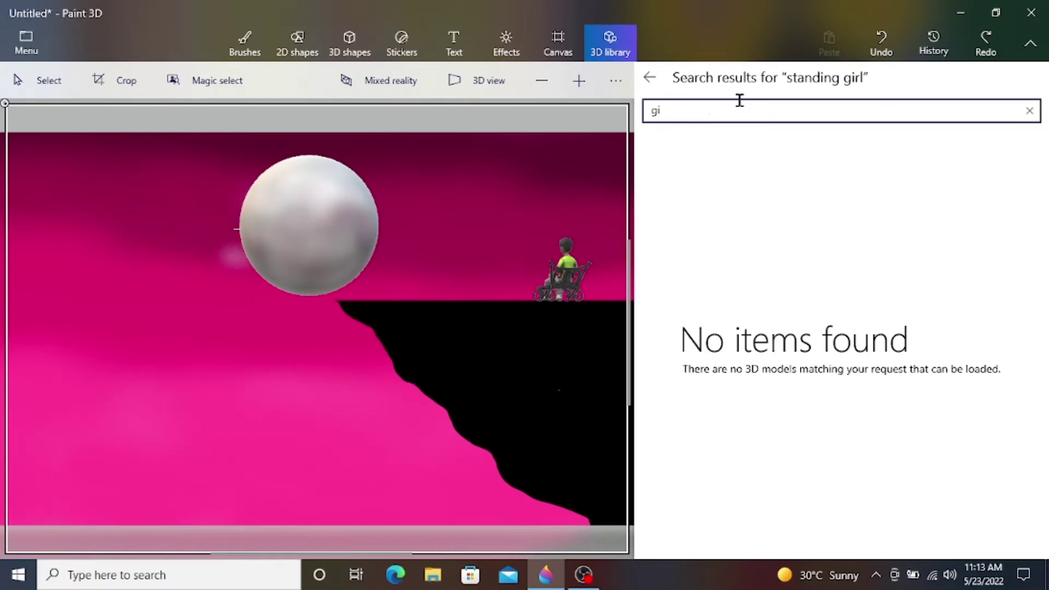
pyautogui.write('rl')
pyautogui.press('Return')
pyautogui.scroll(-2, 855, 293)
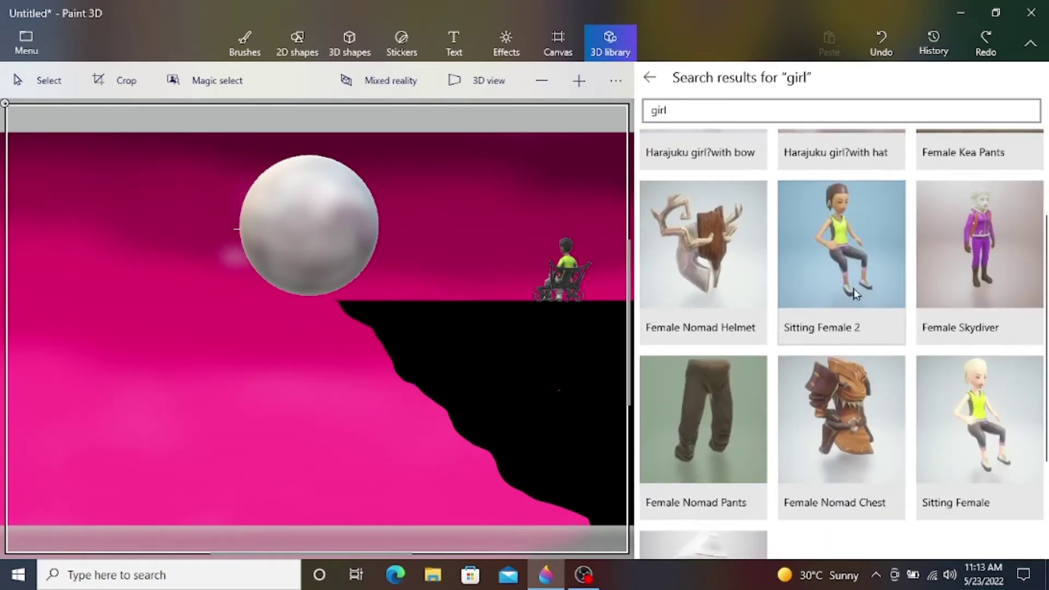
pyautogui.scroll(-2, 855, 293)
pyautogui.scroll(5, 874, 268)
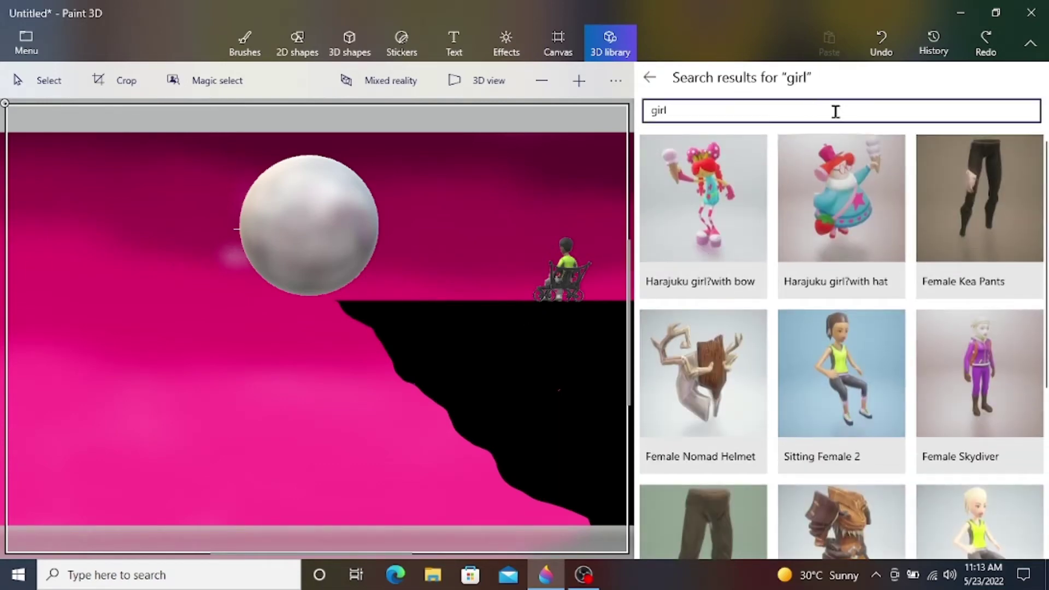
# Try adding the Female 01 Standing model from a "standing female" search, and delete it from the scene
pyautogui.click(812, 119)
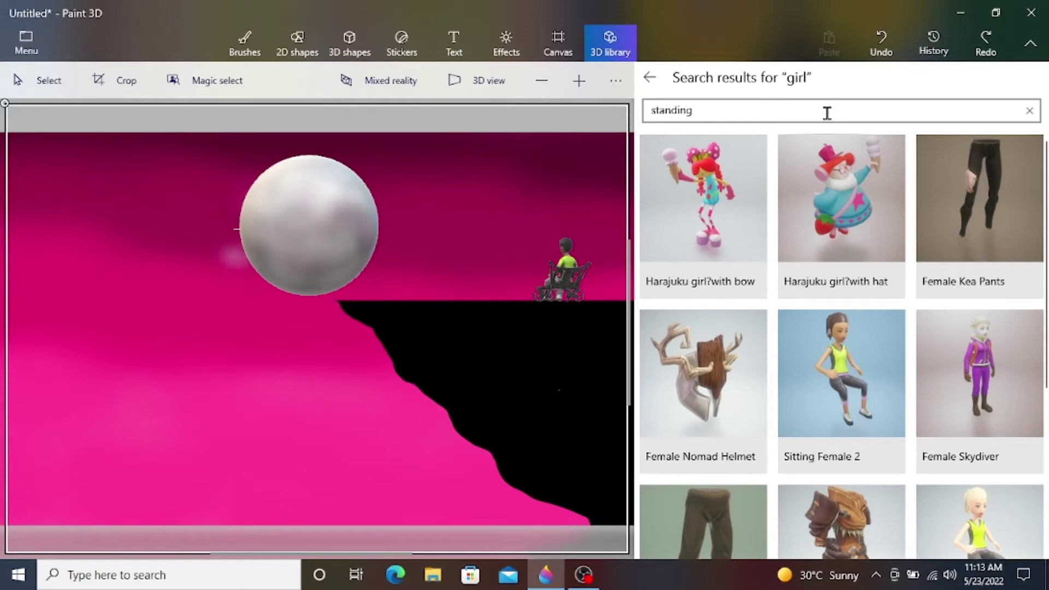
pyautogui.write('standing female')
pyautogui.press('Return')
pyautogui.click(756, 213)
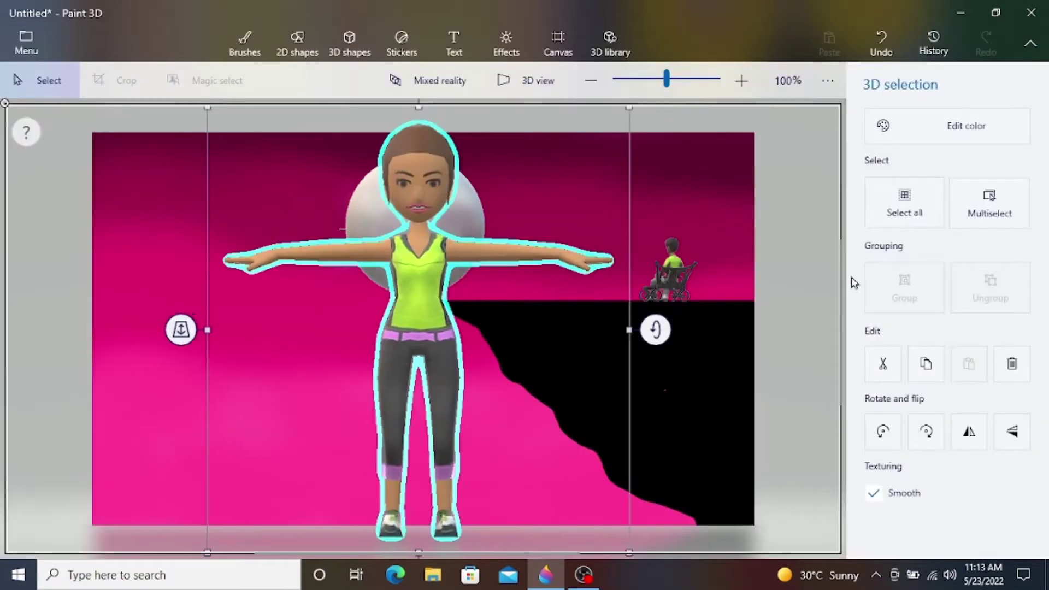
pyautogui.click(1012, 364)
# Replace the 3D library search with "girl"
pyautogui.click(872, 128)
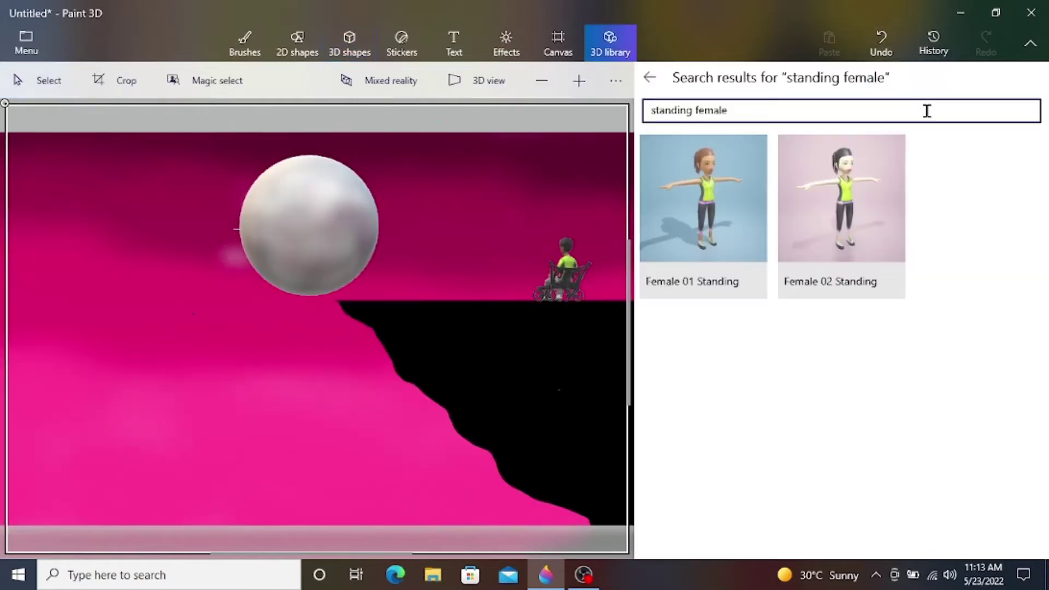
pyautogui.click(924, 110)
pyautogui.press('BackSpace')
pyautogui.press('BackSpace')
pyautogui.press('BackSpace')
pyautogui.press('BackSpace')
pyautogui.press('BackSpace')
pyautogui.press('BackSpace')
pyautogui.press('BackSpace')
pyautogui.press('BackSpace')
pyautogui.press('BackSpace')
pyautogui.press('BackSpace')
pyautogui.press('BackSpace')
pyautogui.press('BackSpace')
pyautogui.press('BackSpace')
pyautogui.press('BackSpace')
pyautogui.press('BackSpace')
pyautogui.write('girl')
pyautogui.press('Return')
pyautogui.click(924, 110)
pyautogui.press('BackSpace')
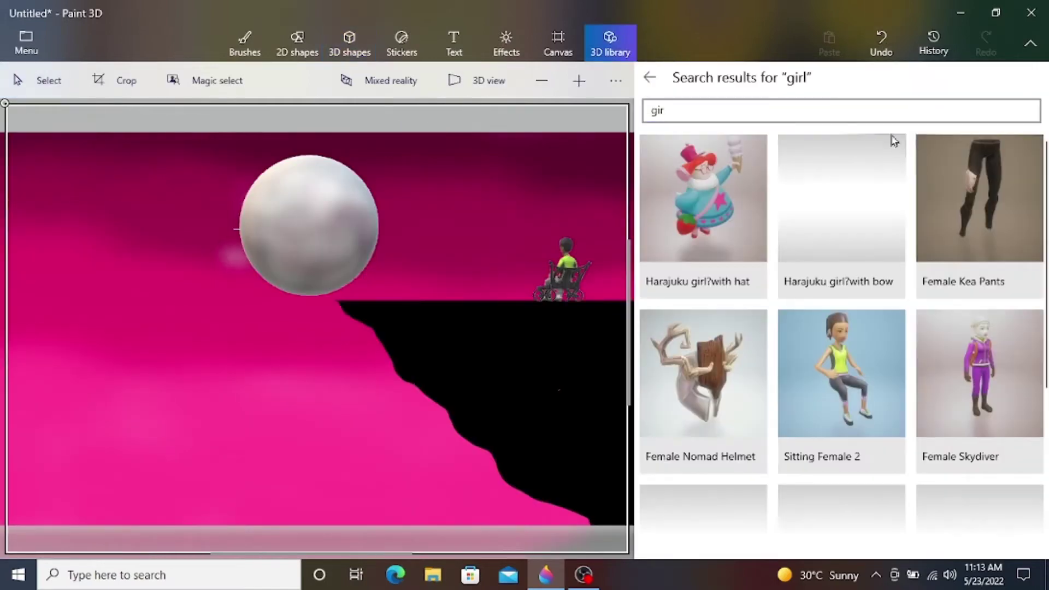
# Search the 3D library for "standing female with support"
pyautogui.click(889, 116)
pyautogui.press('BackSpace')
pyautogui.press('BackSpace')
pyautogui.press('BackSpace')
pyautogui.write('standing fe')
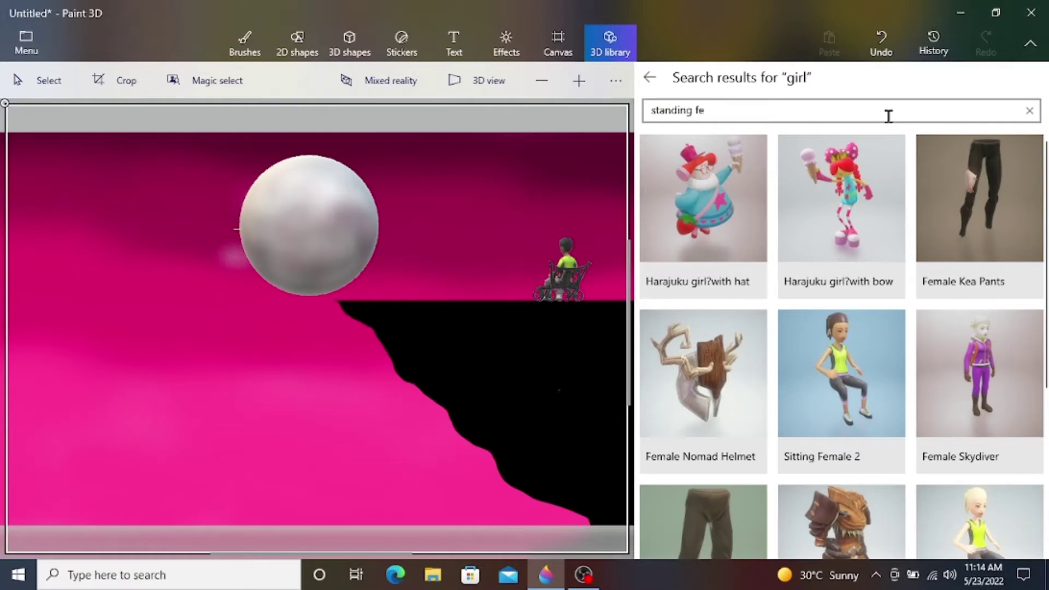
pyautogui.write('male with support')
pyautogui.press('Return')
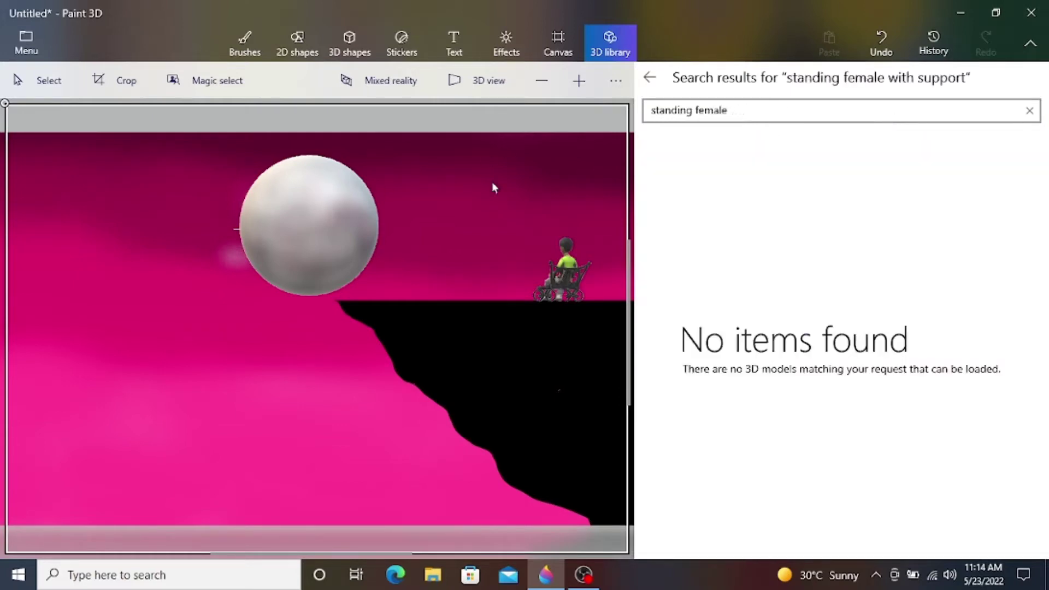
# Search the 3D library for a couple with the phrase "couple male ad female"
pyautogui.press('BackSpace')
pyautogui.press('BackSpace')
pyautogui.press('BackSpace')
pyautogui.write('itt')
pyautogui.press('BackSpace')
pyautogui.press('BackSpace')
pyautogui.press('BackSpace')
pyautogui.press('BackSpace')
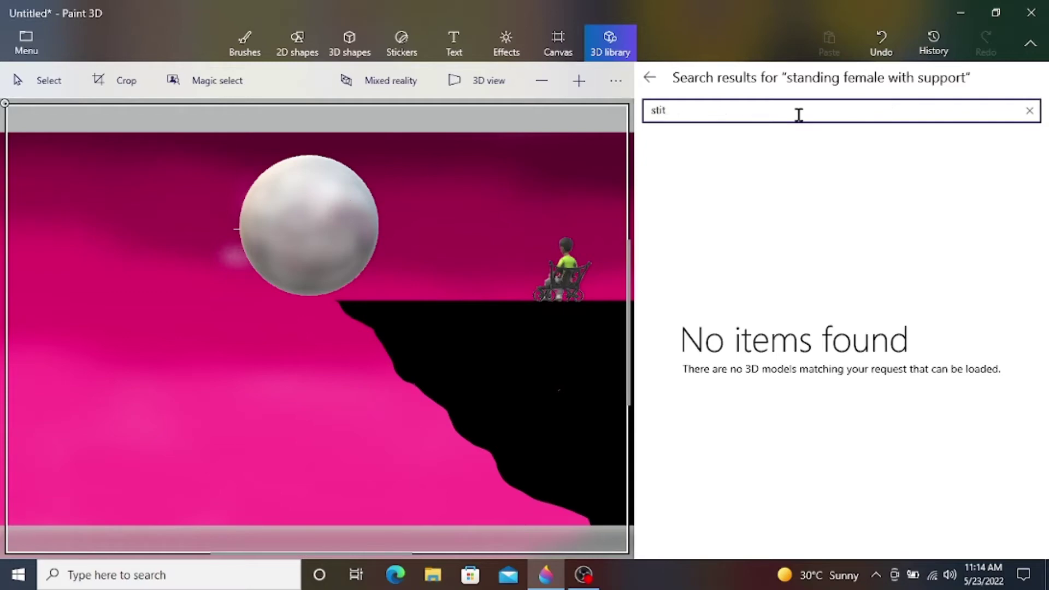
pyautogui.write('itiing')
pyautogui.press('BackSpace')
pyautogui.press('BackSpace')
pyautogui.press('BackSpace')
pyautogui.press('BackSpace')
pyautogui.press('BackSpace')
pyautogui.press('BackSpace')
pyautogui.press('BackSpace')
pyautogui.write('couple')
pyautogui.press('Return')
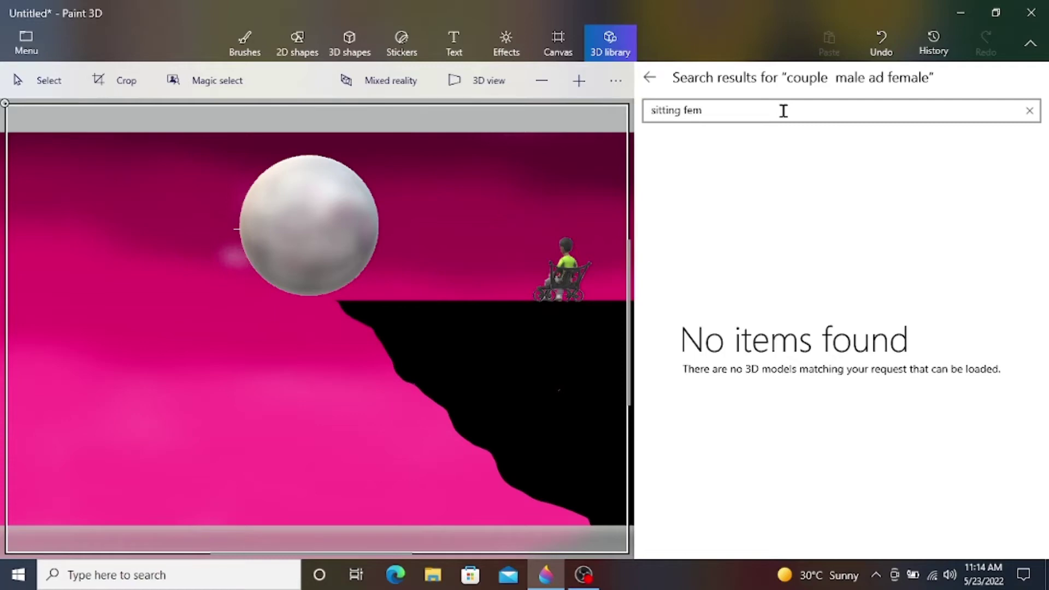
# Search the 3D library for "sitting female"
pyautogui.write('ale')
pyautogui.press('Return')
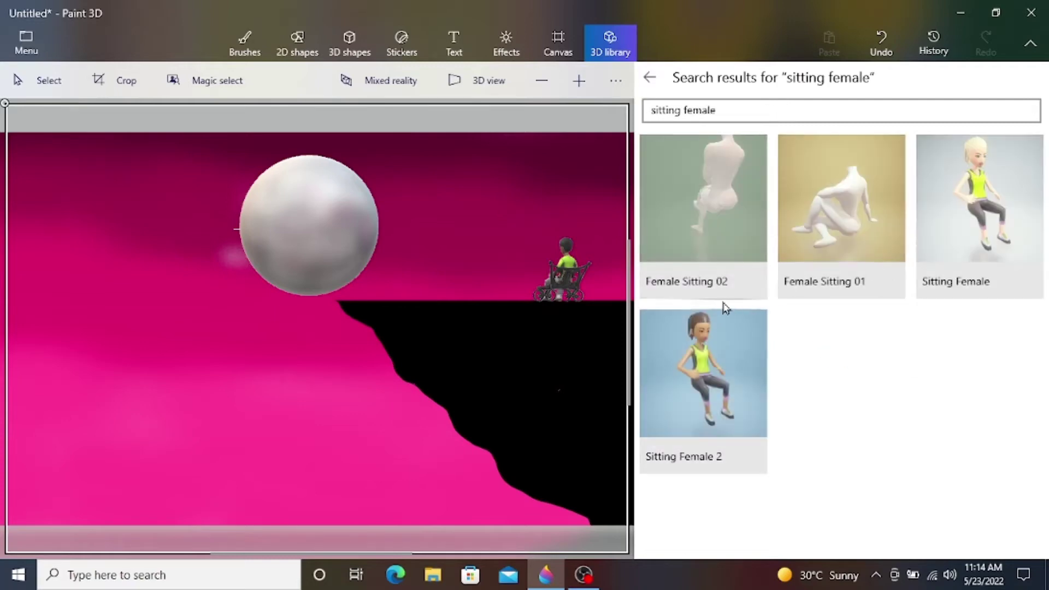
pyautogui.click(726, 248)
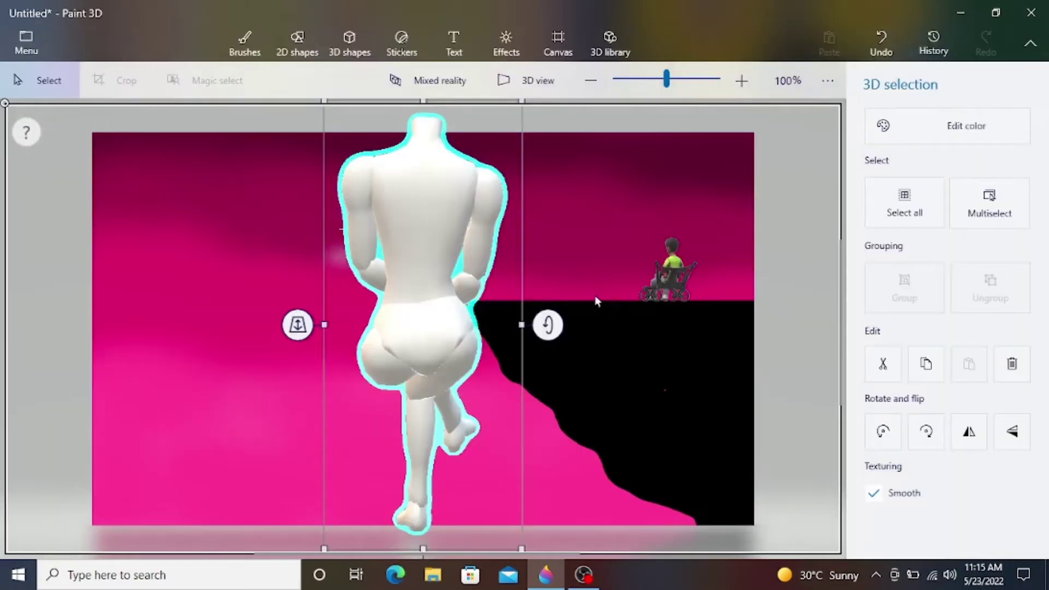
pyautogui.moveTo(426, 307); pyautogui.dragTo(549, 260)
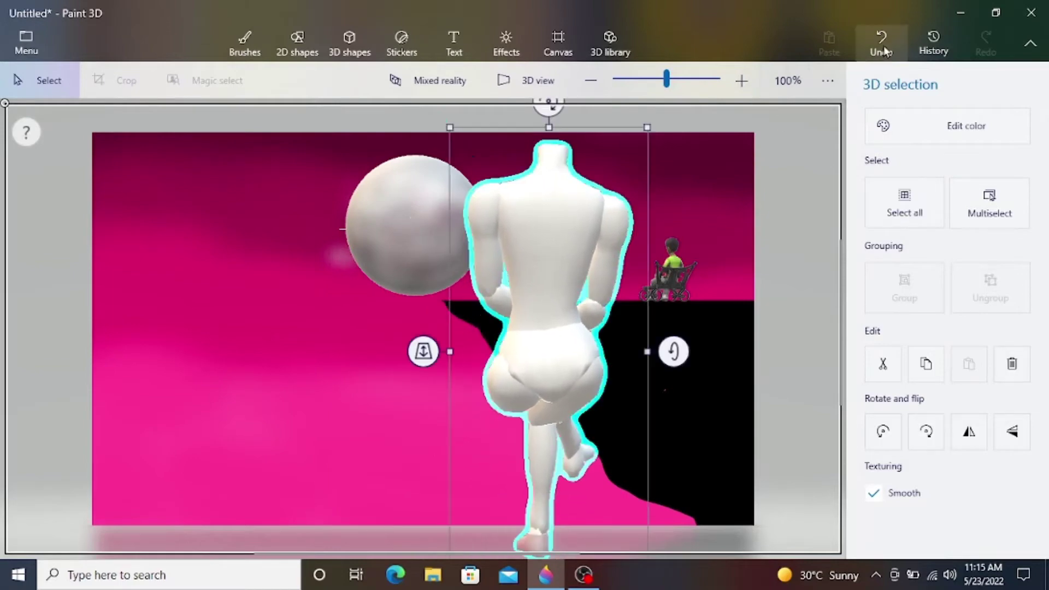
pyautogui.click(881, 43)
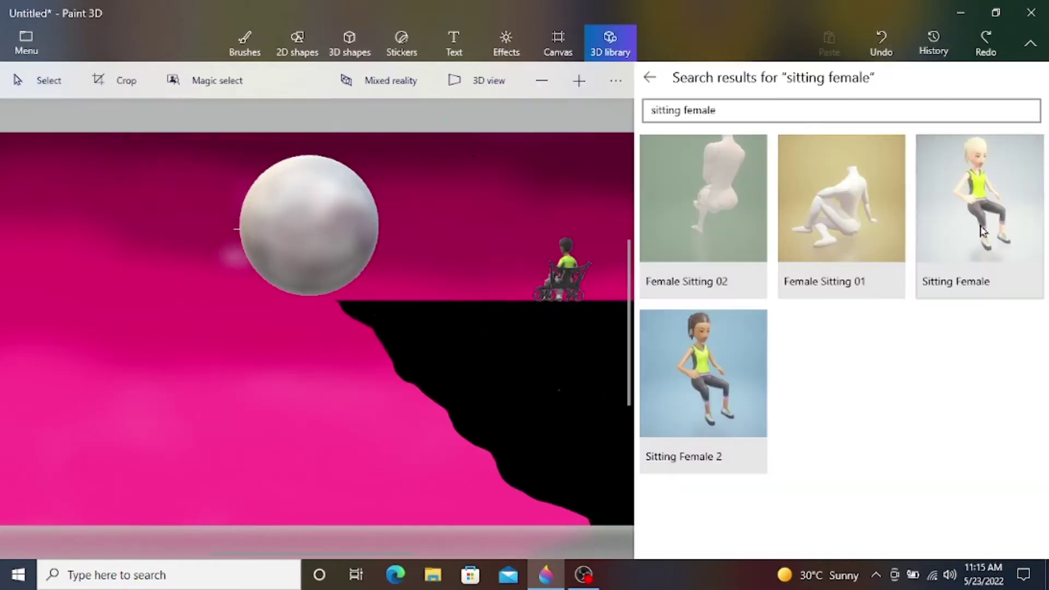
# Insert the Sitting Female 2 model from the search results and move it in front of the cliff
pyautogui.click(677, 339)
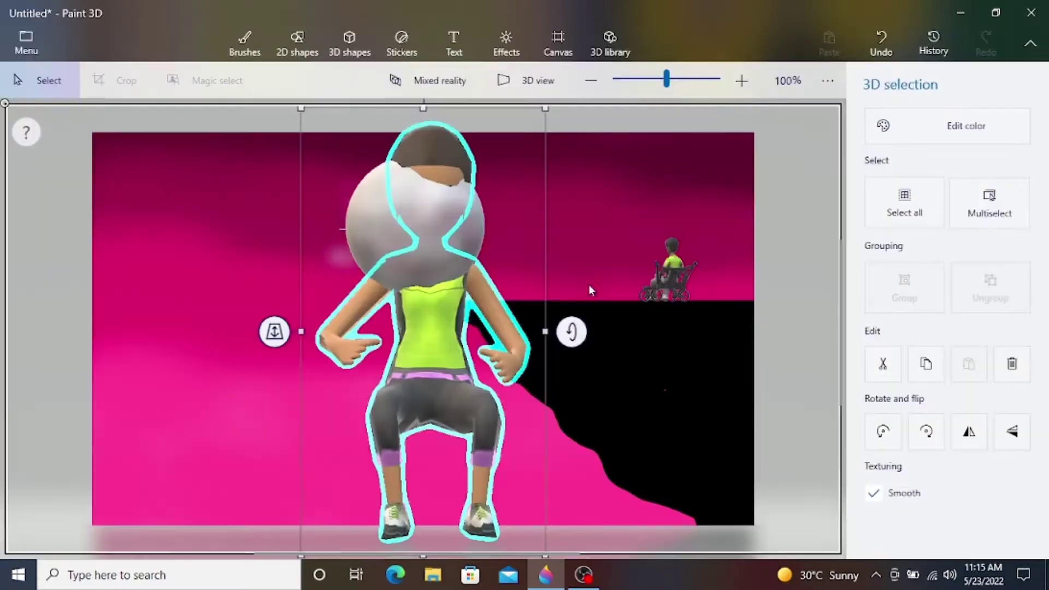
pyautogui.moveTo(476, 286); pyautogui.dragTo(655, 279)
pyautogui.click(977, 217)
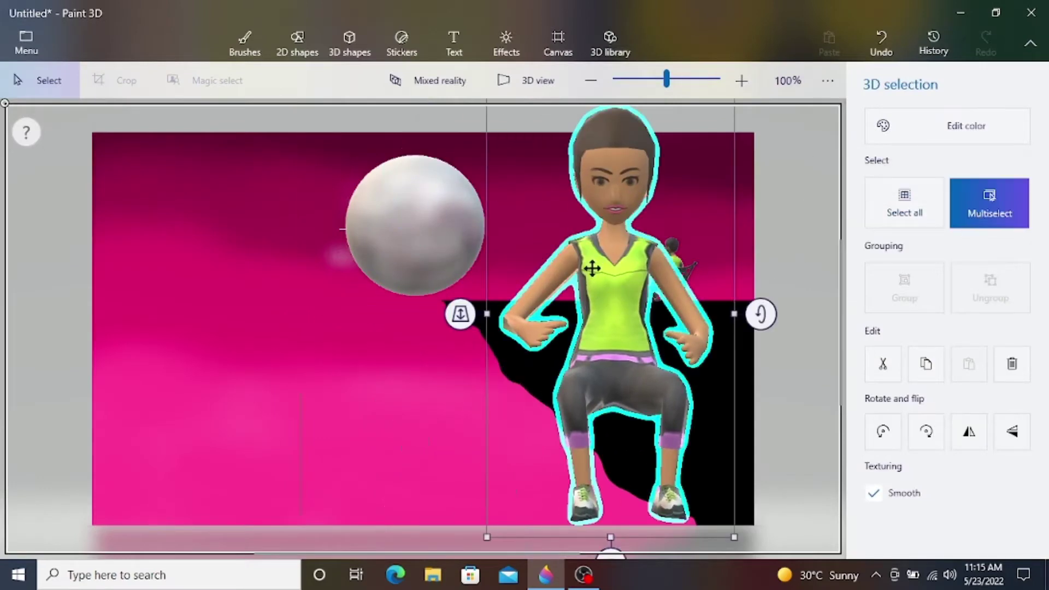
pyautogui.click(590, 266)
pyautogui.click(724, 553)
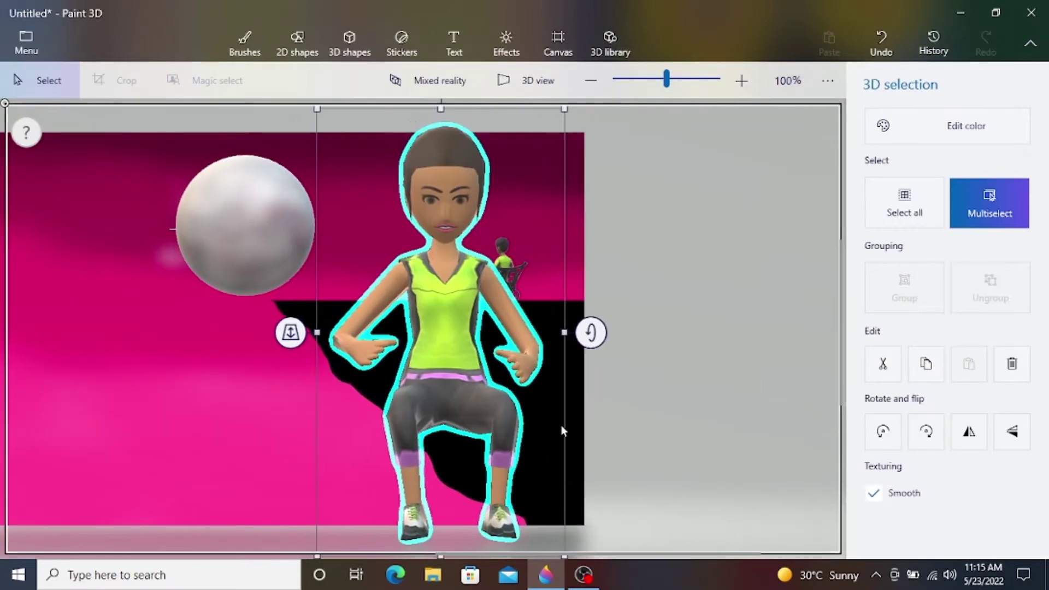
# Shrink the female figure to about the seated man's size, turn her sideways toward the moon and place her between the moon and the bench
pyautogui.moveTo(542, 483); pyautogui.dragTo(437, 272)
pyautogui.moveTo(407, 218); pyautogui.dragTo(417, 271)
pyautogui.moveTo(449, 326); pyautogui.dragTo(394, 285)
pyautogui.click(394, 241)
pyautogui.click(496, 278)
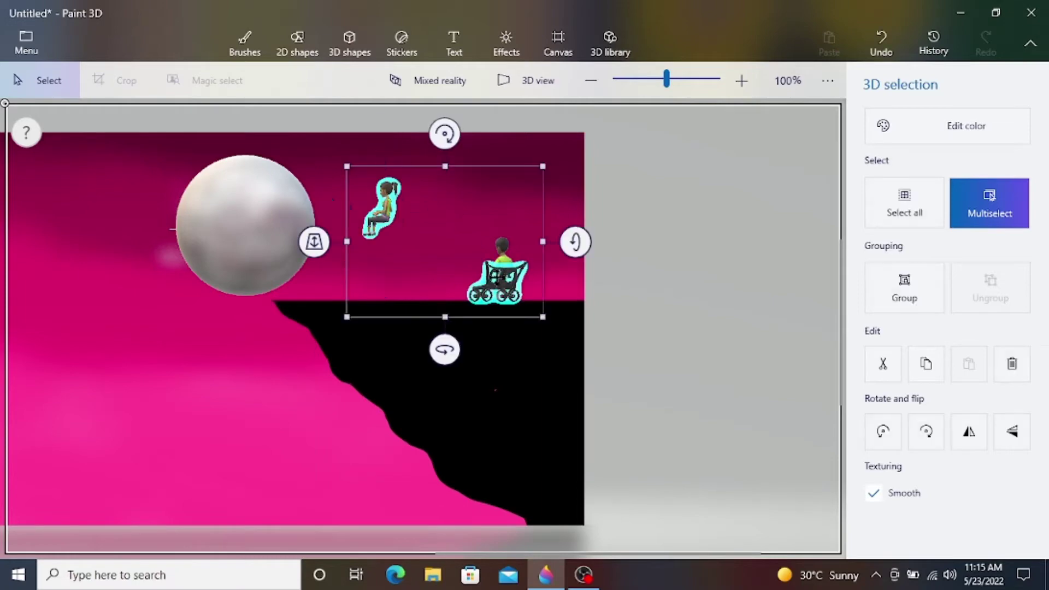
pyautogui.click(571, 341)
pyautogui.moveTo(549, 323); pyautogui.dragTo(550, 322)
pyautogui.moveTo(328, 248); pyautogui.dragTo(369, 183)
pyautogui.click(403, 334)
pyautogui.click(502, 283)
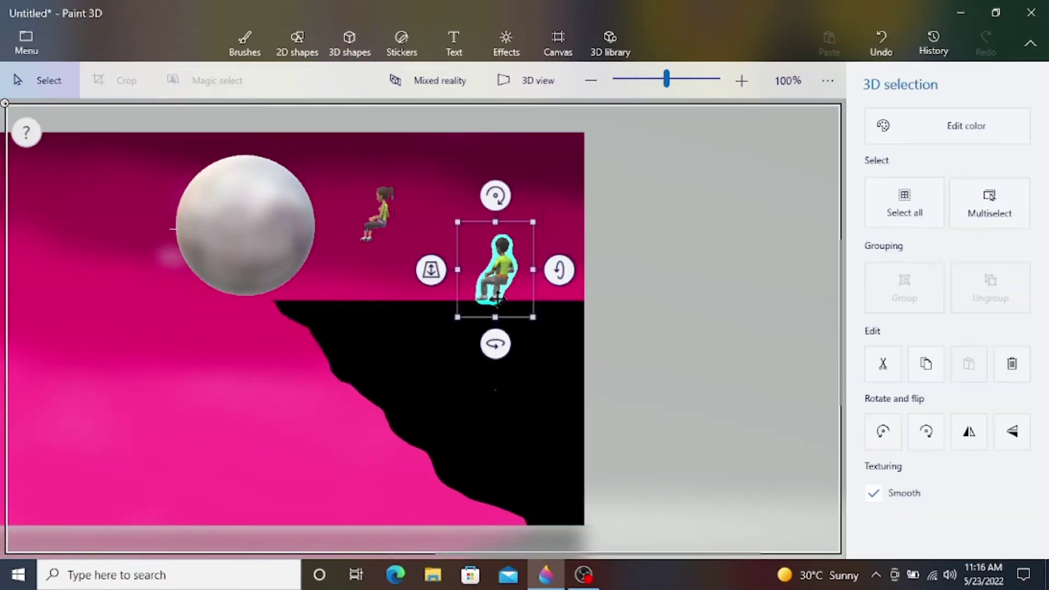
pyautogui.click(879, 40)
pyautogui.click(880, 41)
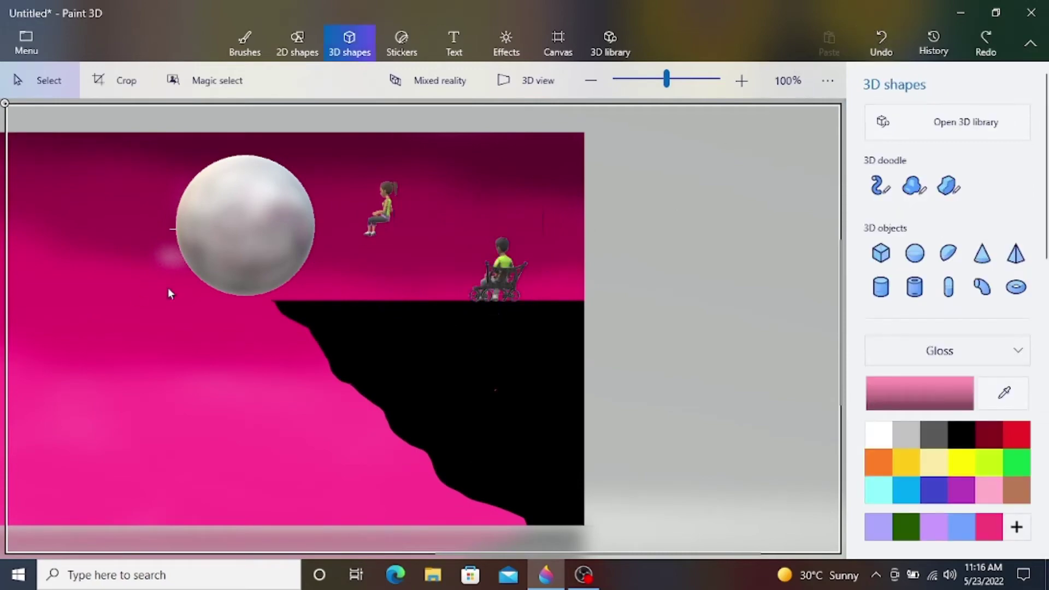
# Adjust the bench's angle and depth around the seated man, and shift the man slightly away from the moon
pyautogui.click(490, 295)
pyautogui.moveTo(490, 296); pyautogui.dragTo(417, 290)
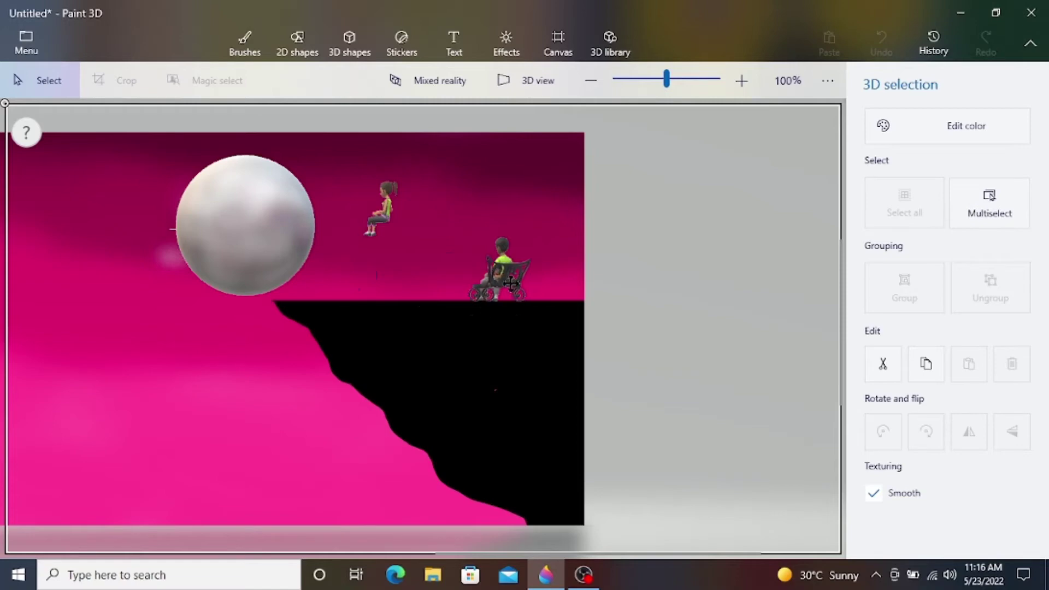
pyautogui.click(503, 283)
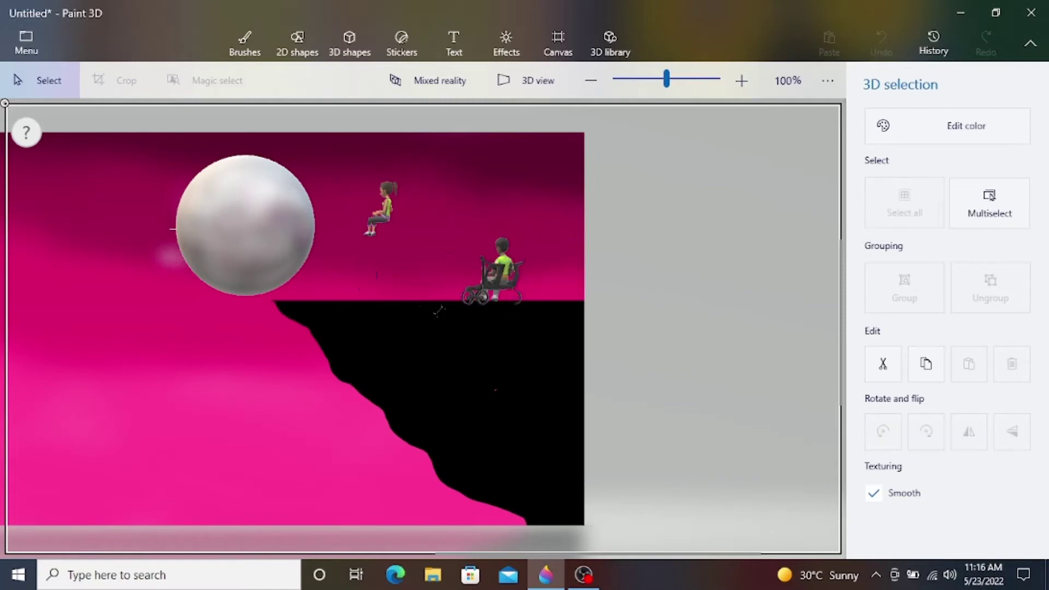
pyautogui.moveTo(412, 279)
pyautogui.mouseDown()
pyautogui.moveTo(410, 305)
pyautogui.moveTo(411, 286)
pyautogui.moveTo(395, 288)
pyautogui.mouseUp()
pyautogui.click(345, 406)
pyautogui.click(502, 256)
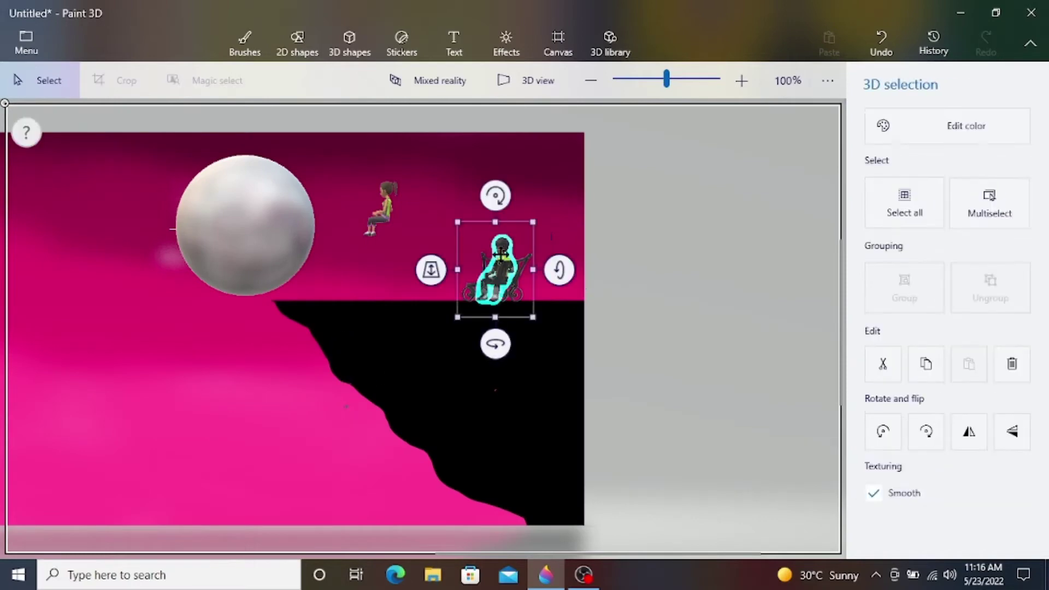
# Seat the female figure on the bench beside the man, adjusting her rotation and making her slightly taller
pyautogui.click(383, 210)
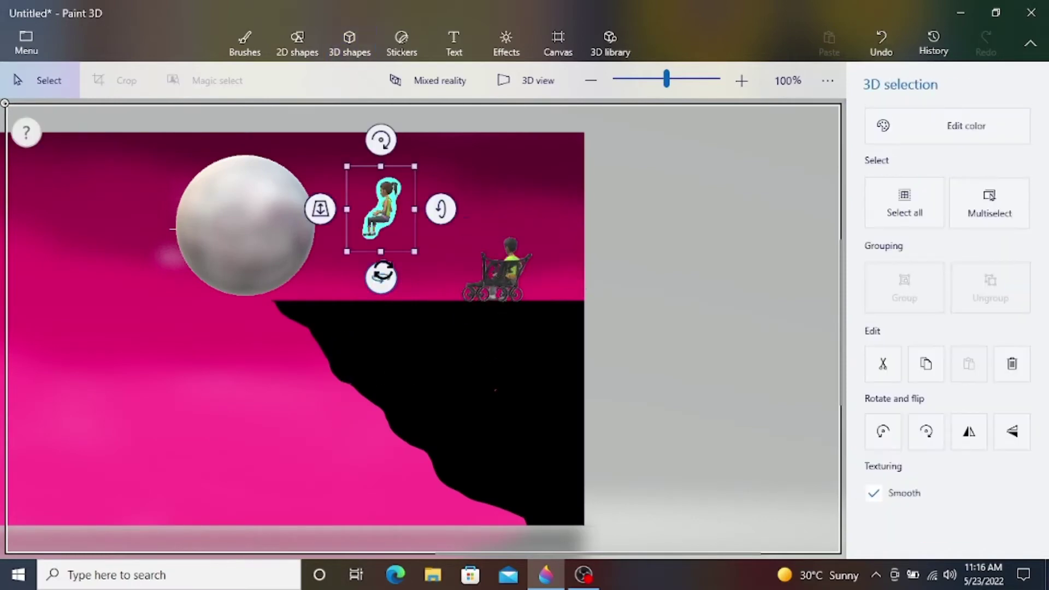
pyautogui.moveTo(379, 277); pyautogui.dragTo(374, 278)
pyautogui.moveTo(381, 211); pyautogui.dragTo(456, 221)
pyautogui.moveTo(469, 272); pyautogui.dragTo(490, 271)
pyautogui.moveTo(483, 343); pyautogui.dragTo(477, 343)
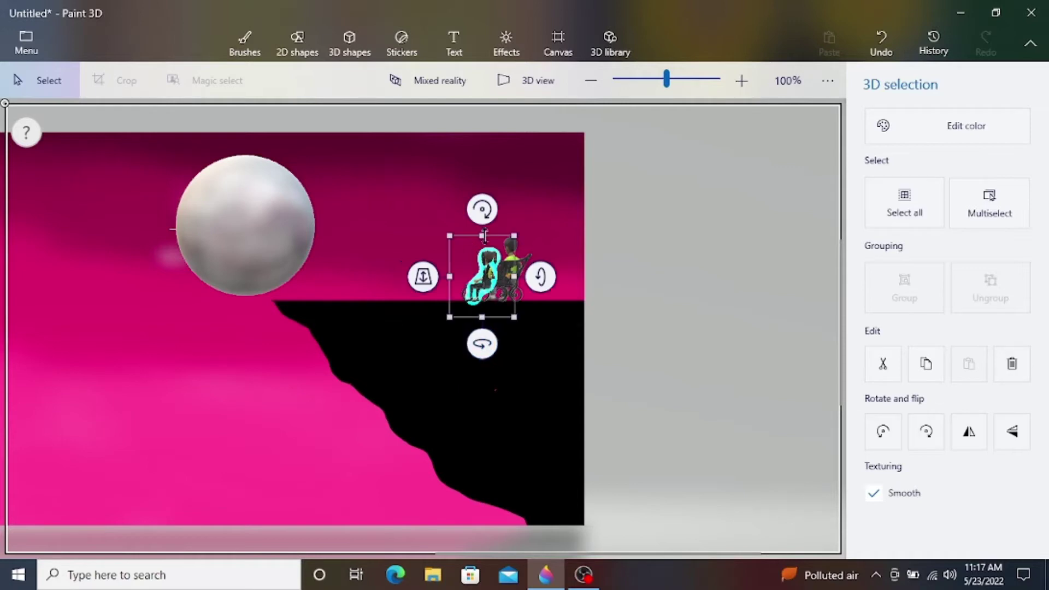
pyautogui.moveTo(483, 236); pyautogui.dragTo(482, 225)
pyautogui.click(317, 382)
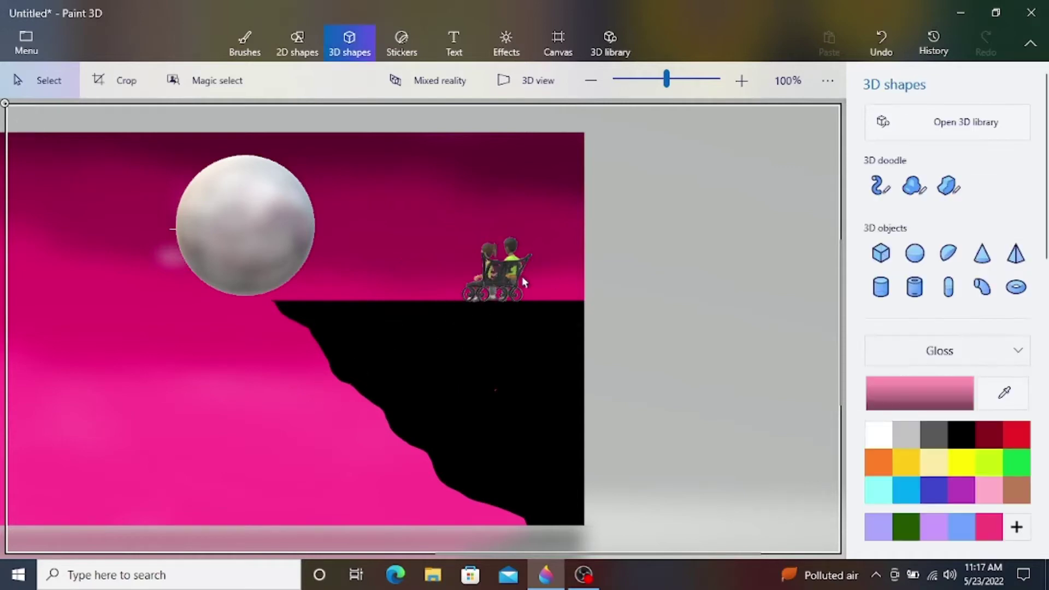
pyautogui.click(512, 266)
pyautogui.moveTo(481, 342); pyautogui.dragTo(485, 345)
pyautogui.click(345, 400)
# Search the 3D library for "trees", insert the upright white Palm tree, and place it at reduced size over the moon and cliff edge
pyautogui.click(896, 122)
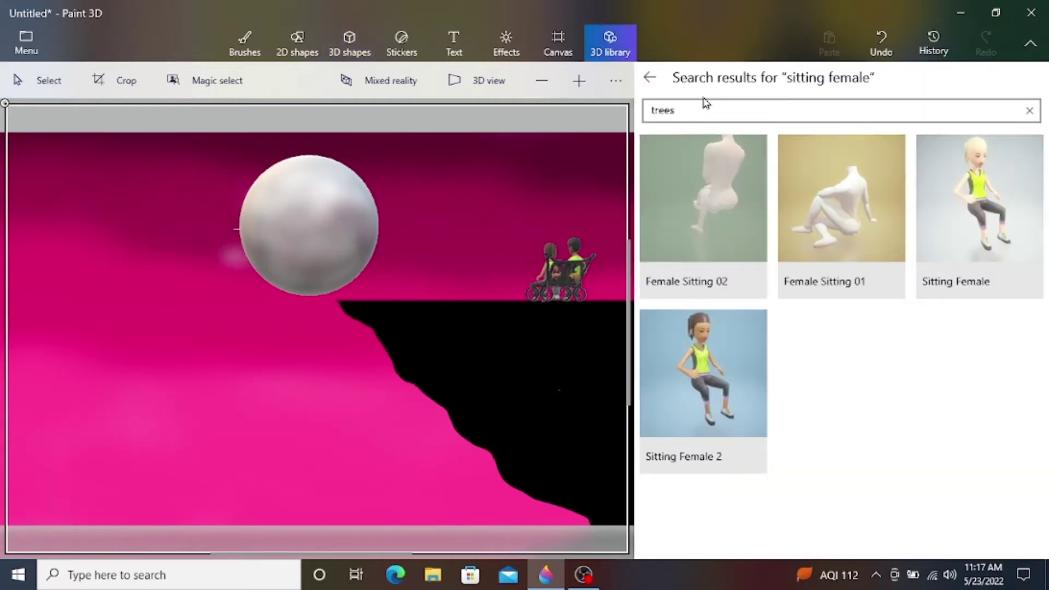
pyautogui.write('trees')
pyautogui.press('Return')
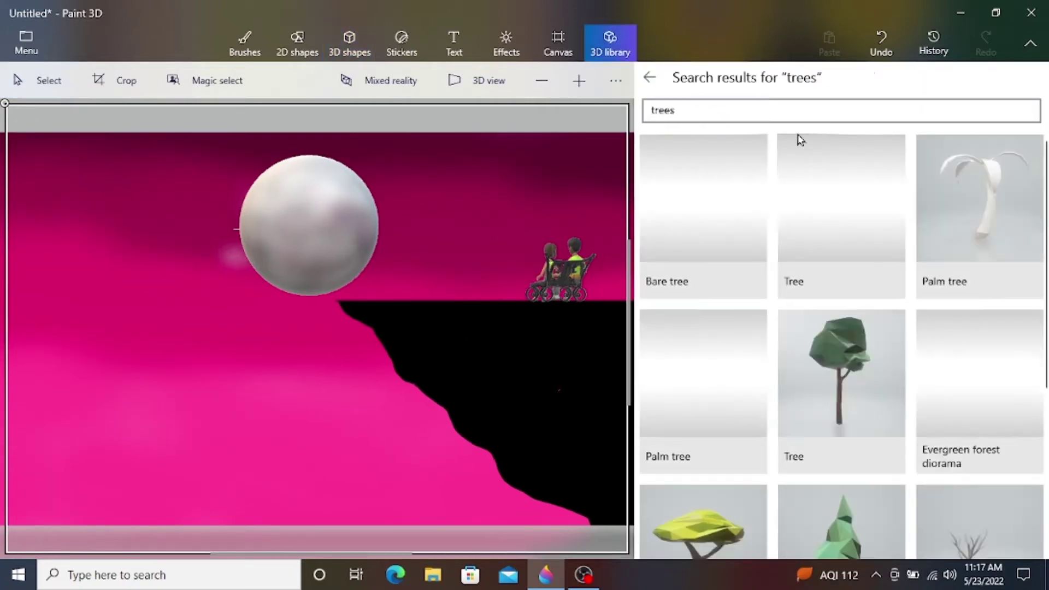
pyautogui.scroll(-5, 799, 141)
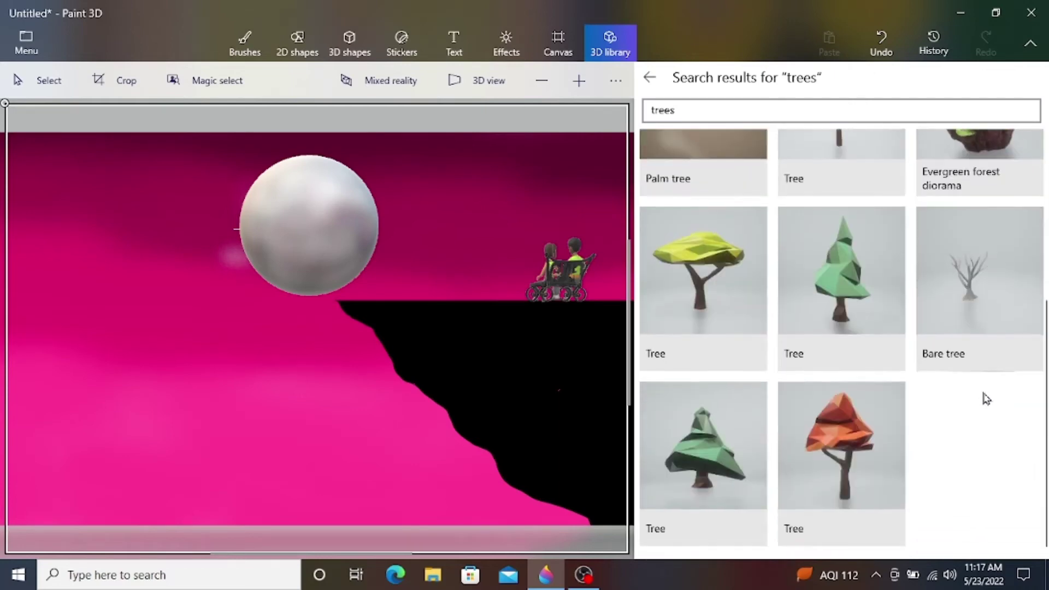
pyautogui.scroll(5, 989, 391)
pyautogui.click(996, 244)
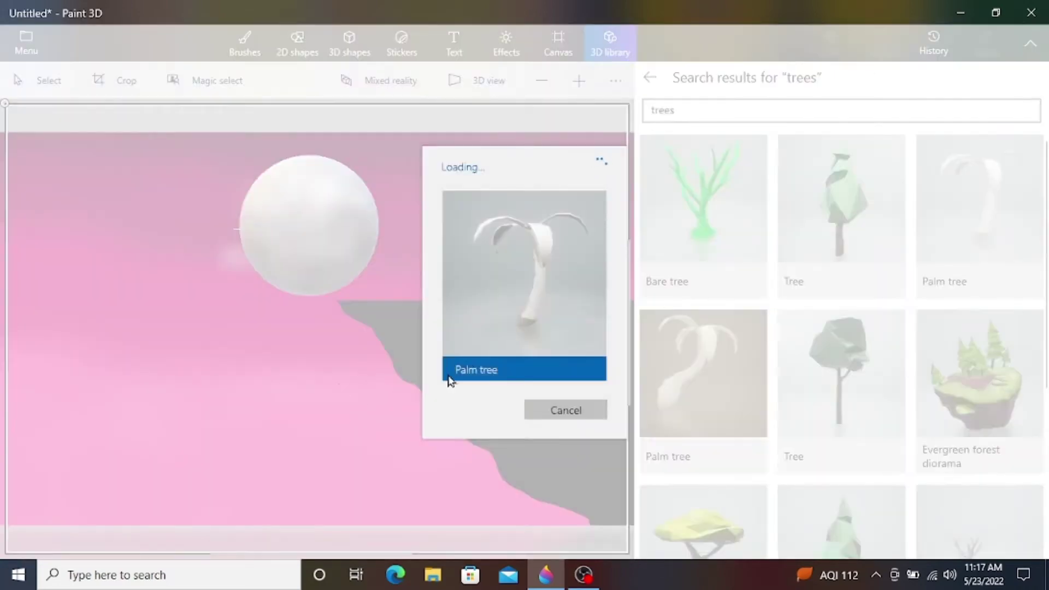
pyautogui.moveTo(632, 544); pyautogui.dragTo(444, 352)
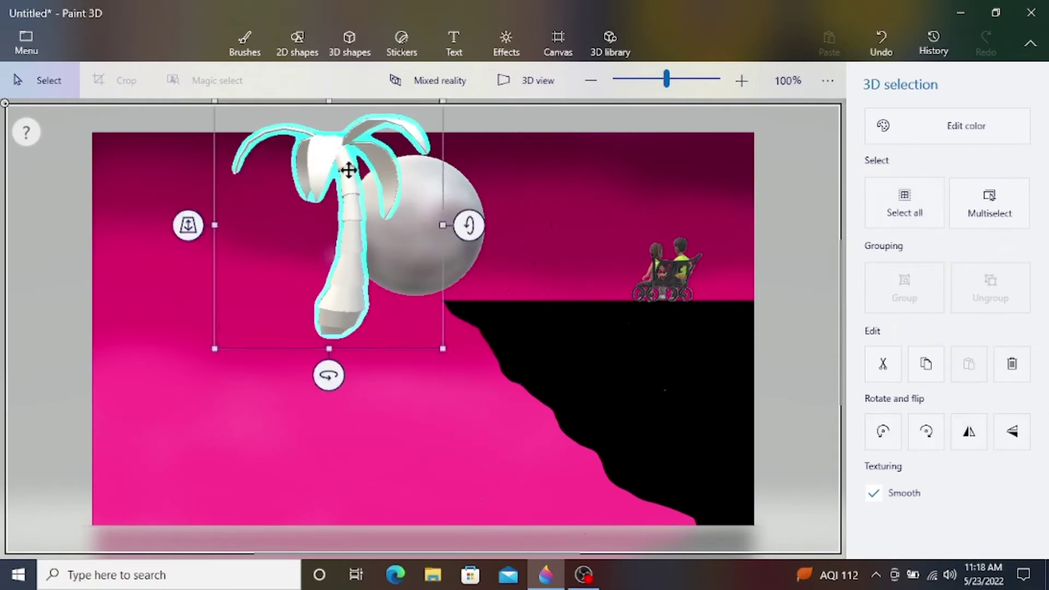
pyautogui.moveTo(346, 169); pyautogui.dragTo(457, 269)
# Recolor the palm tree black (000000) and give it a Matte finish
pyautogui.click(956, 140)
pyautogui.click(726, 195)
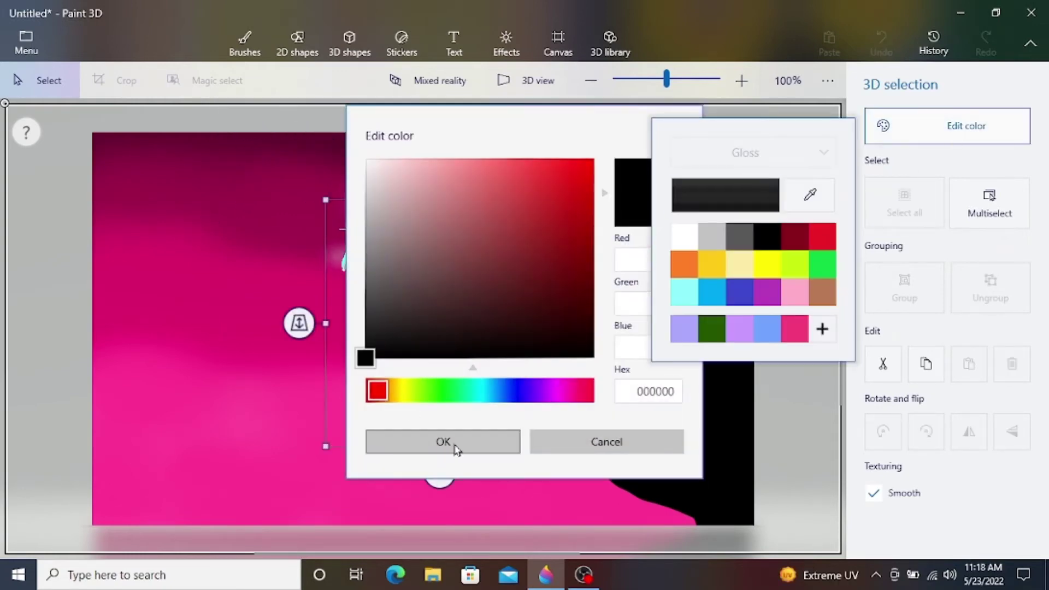
pyautogui.click(455, 448)
pyautogui.click(796, 159)
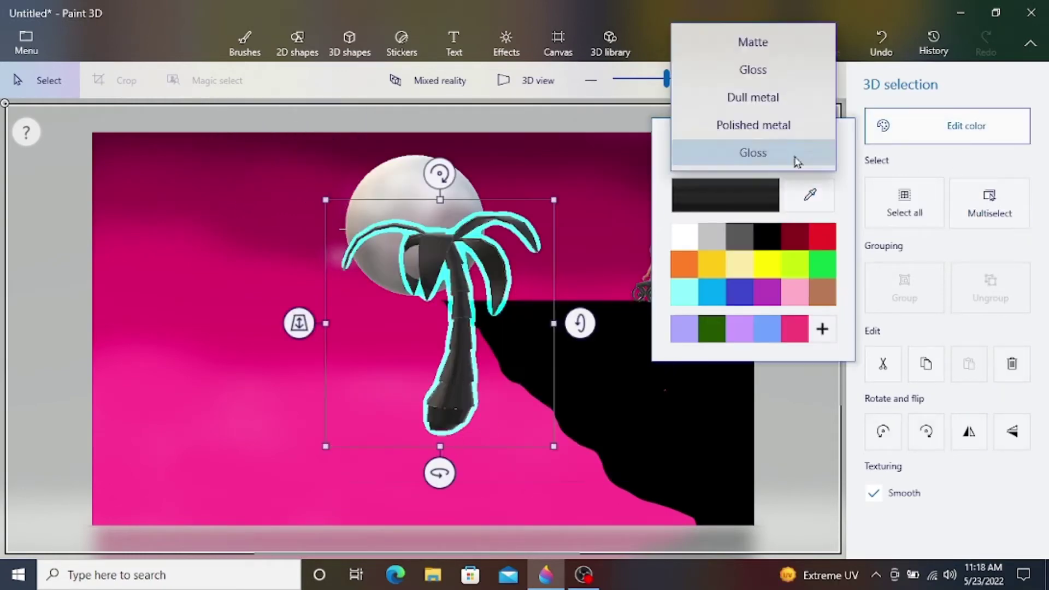
pyautogui.click(813, 43)
pyautogui.click(754, 205)
pyautogui.click(391, 438)
# Try shrinking the palm tree further and placing it on the cliff top beside the bench
pyautogui.moveTo(554, 445); pyautogui.dragTo(501, 304)
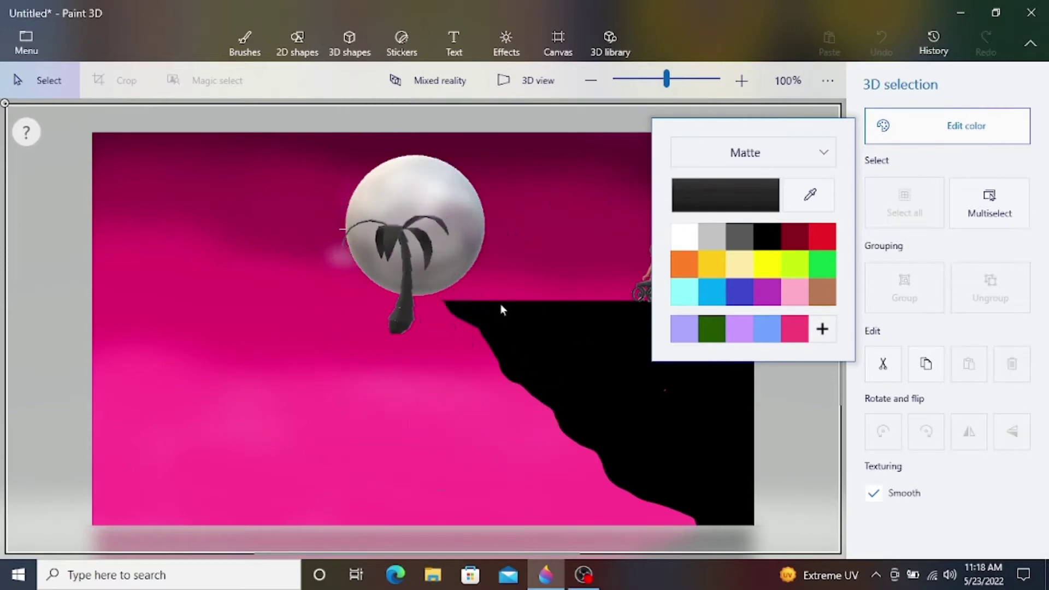
pyautogui.moveTo(399, 295); pyautogui.dragTo(726, 257)
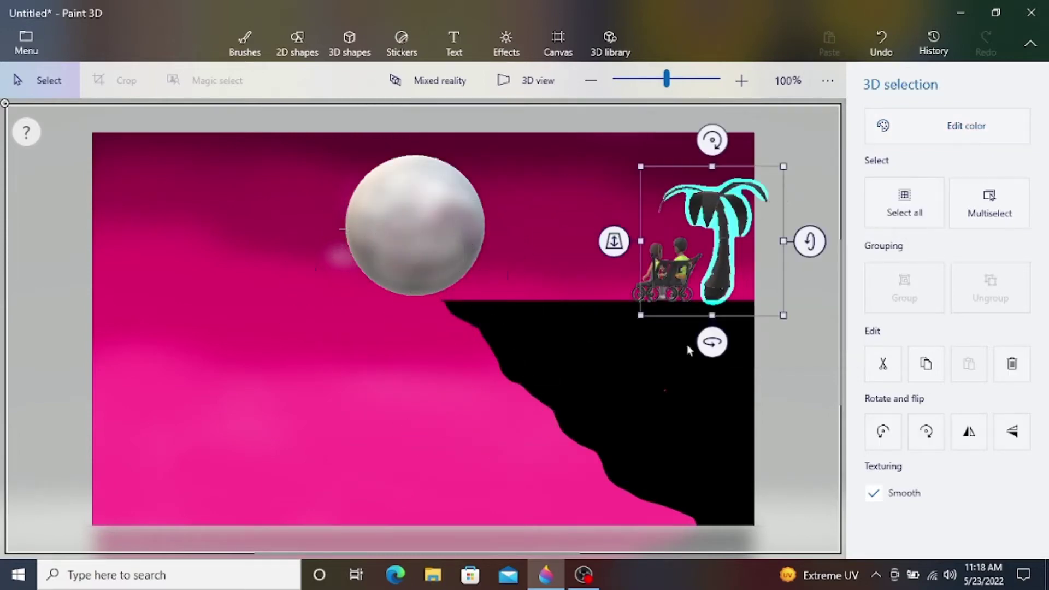
pyautogui.moveTo(614, 241); pyautogui.dragTo(701, 131)
pyautogui.moveTo(706, 257); pyautogui.dragTo(751, 265)
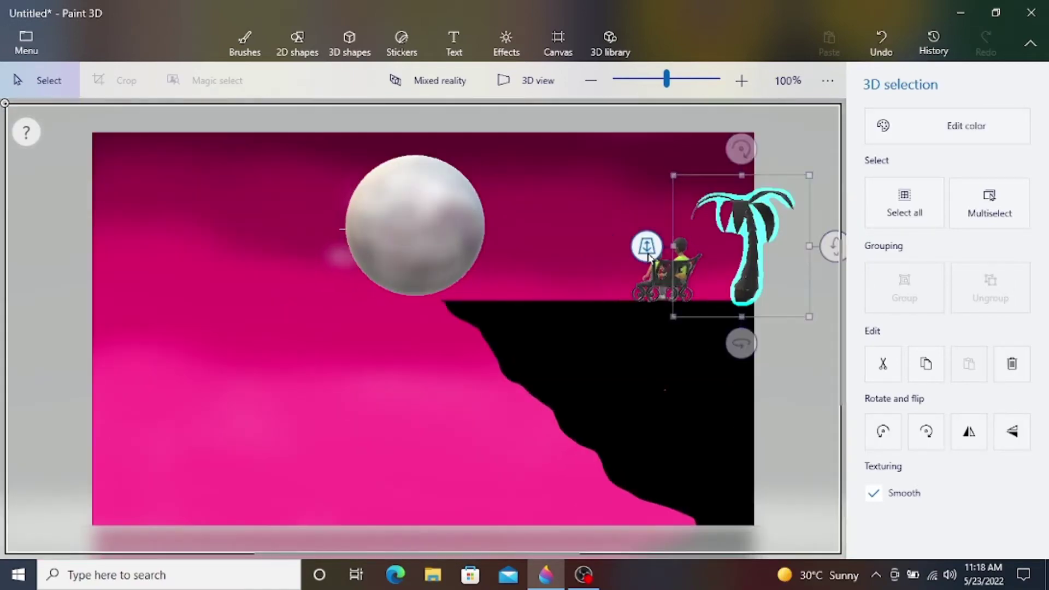
pyautogui.moveTo(644, 245); pyautogui.dragTo(623, 260)
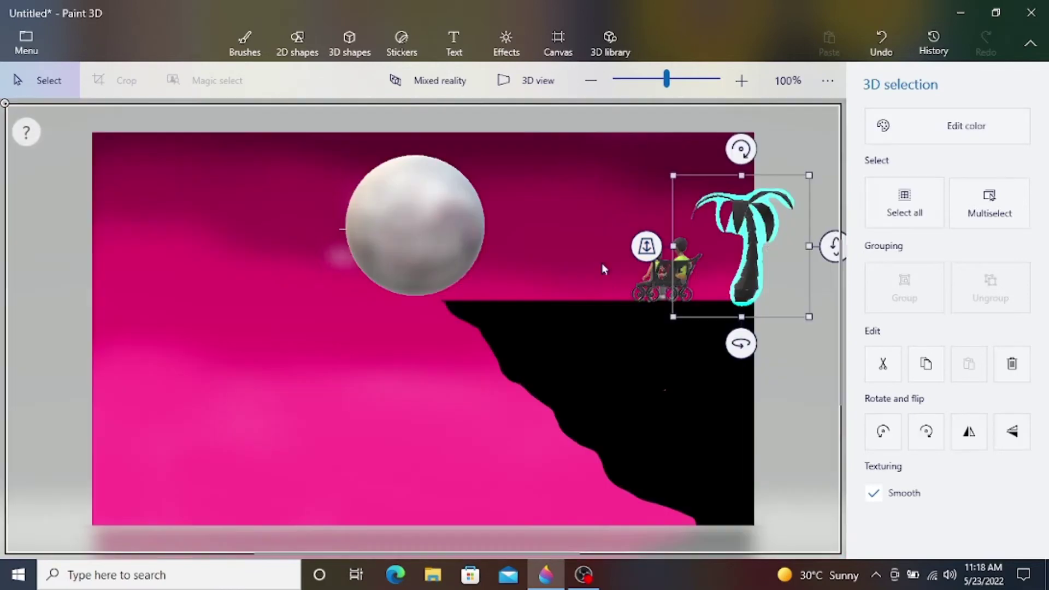
# Try moving the palm tree closer to the bench, and undo its last resizing and placement
pyautogui.click(429, 411)
pyautogui.click(752, 255)
pyautogui.moveTo(752, 254); pyautogui.dragTo(699, 253)
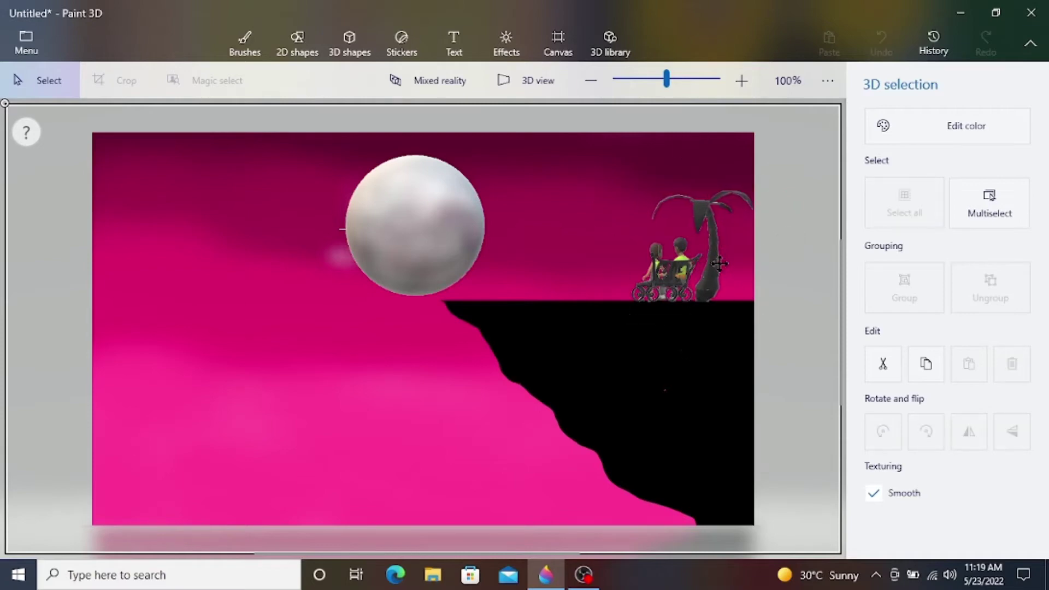
pyautogui.click(881, 44)
# Search the 3D library for "big trees"
pyautogui.click(939, 122)
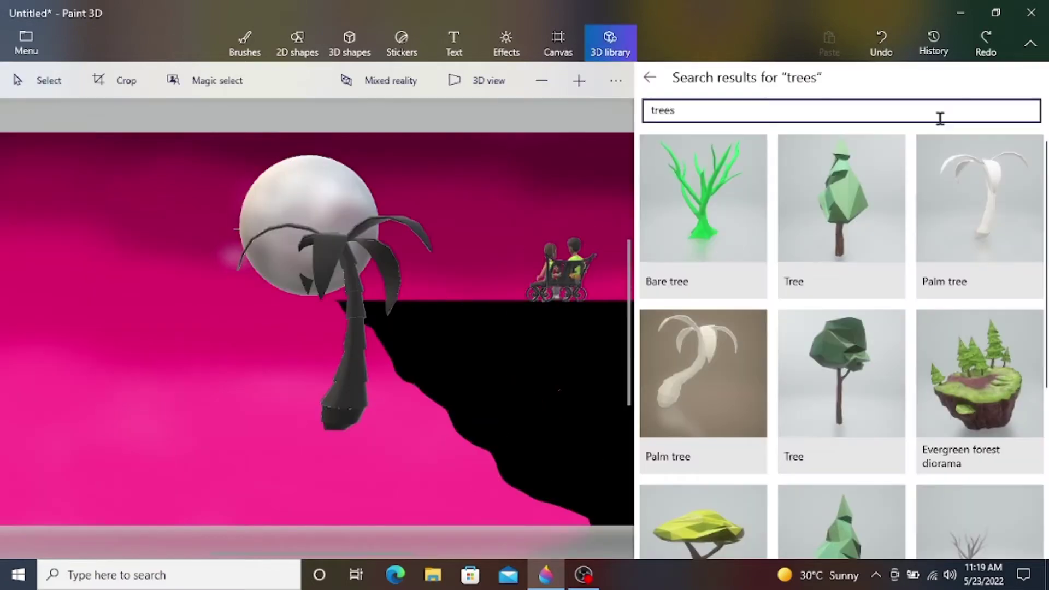
pyautogui.click(729, 109)
pyautogui.press('BackSpace')
pyautogui.press('BackSpace')
pyautogui.press('BackSpace')
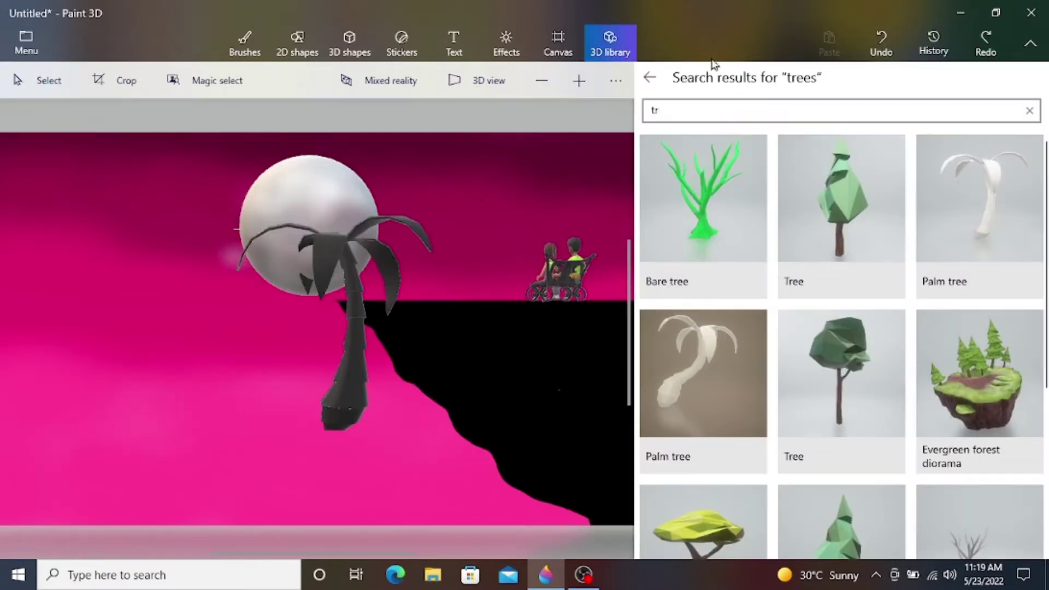
pyautogui.write('ig trees')
pyautogui.press('Return')
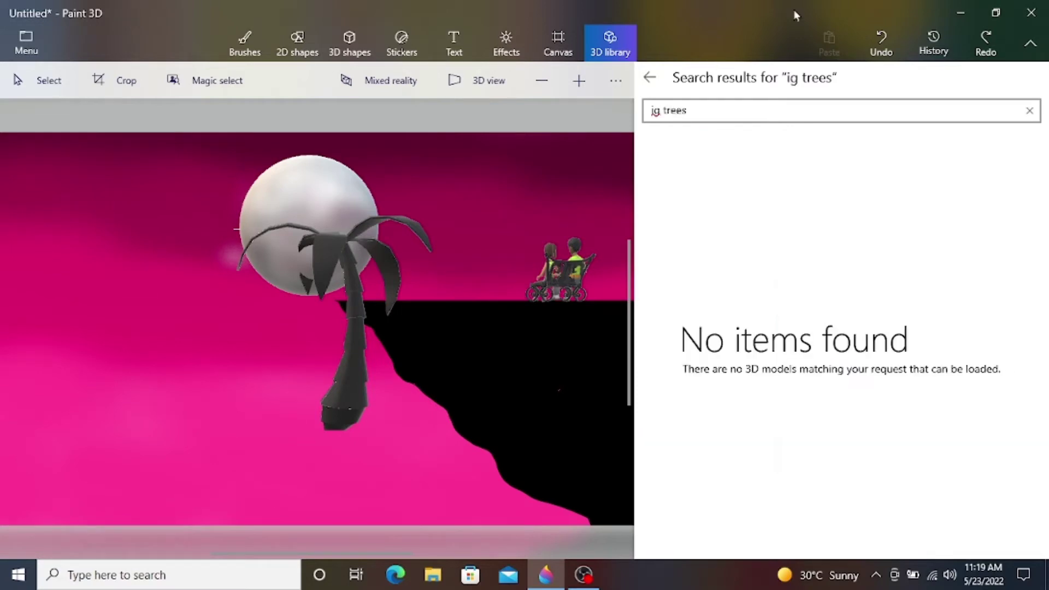
pyautogui.press('Home')
pyautogui.write('b')
pyautogui.press('Return')
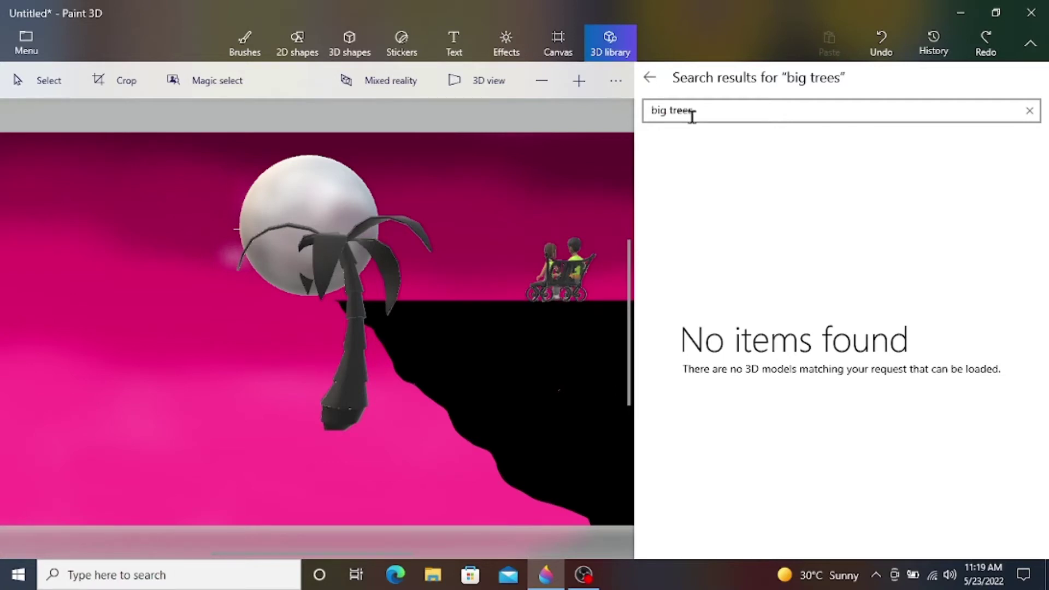
# Search the 3D library for "trees" again and insert the brown Bare tree
pyautogui.press('BackSpace')
pyautogui.press('Return')
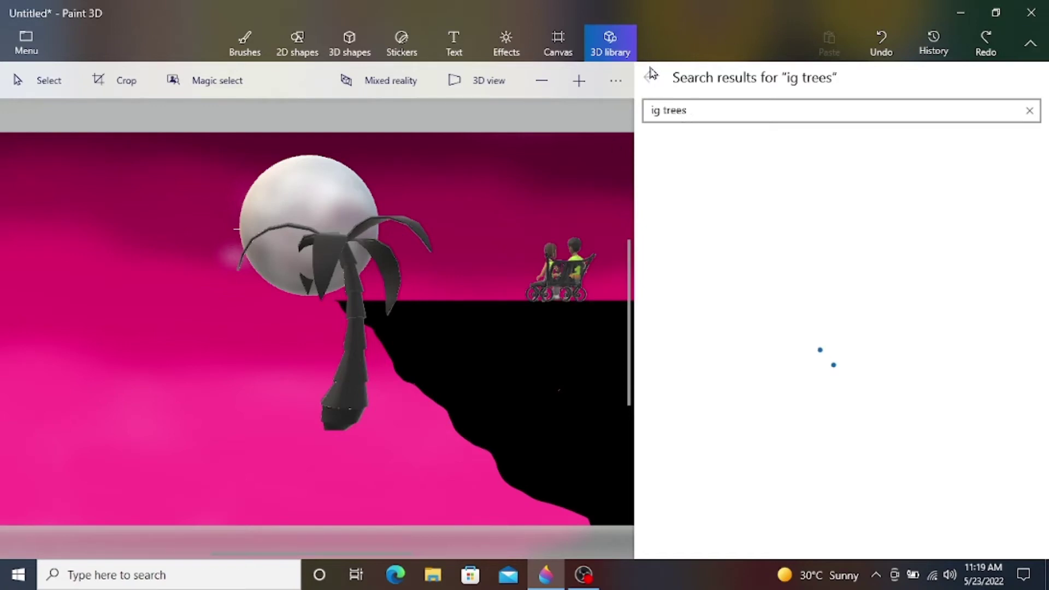
pyautogui.press('Return')
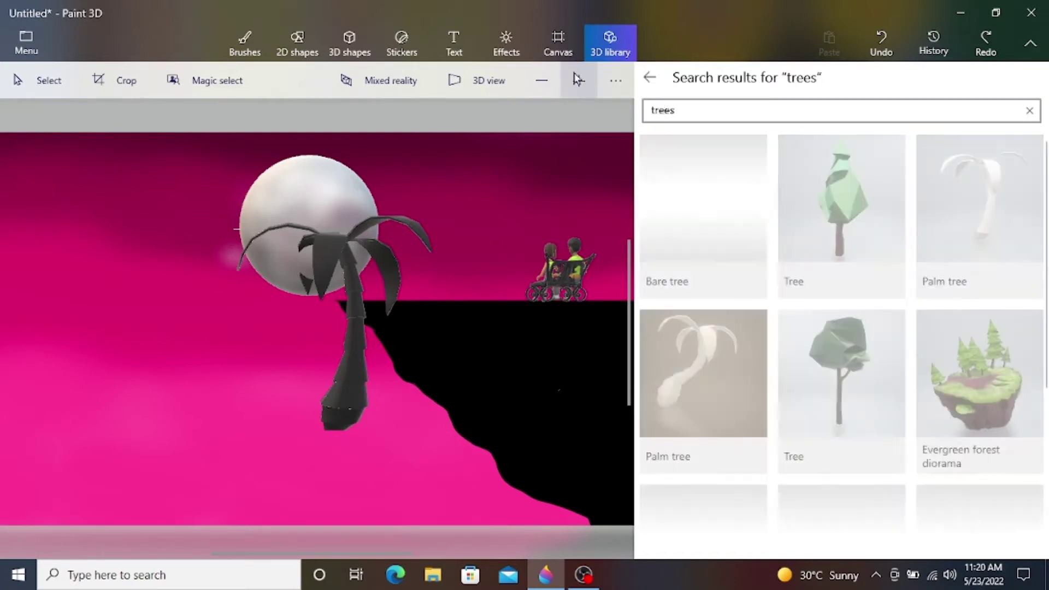
pyautogui.moveTo(1045, 210); pyautogui.dragTo(1041, 295)
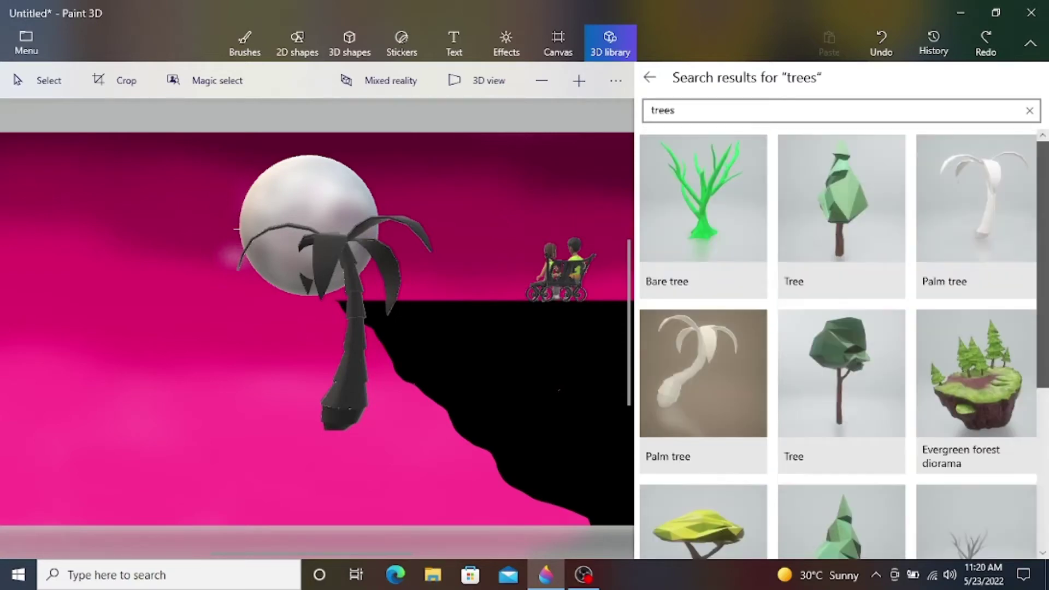
pyautogui.scroll(-2, 908, 221)
pyautogui.click(975, 437)
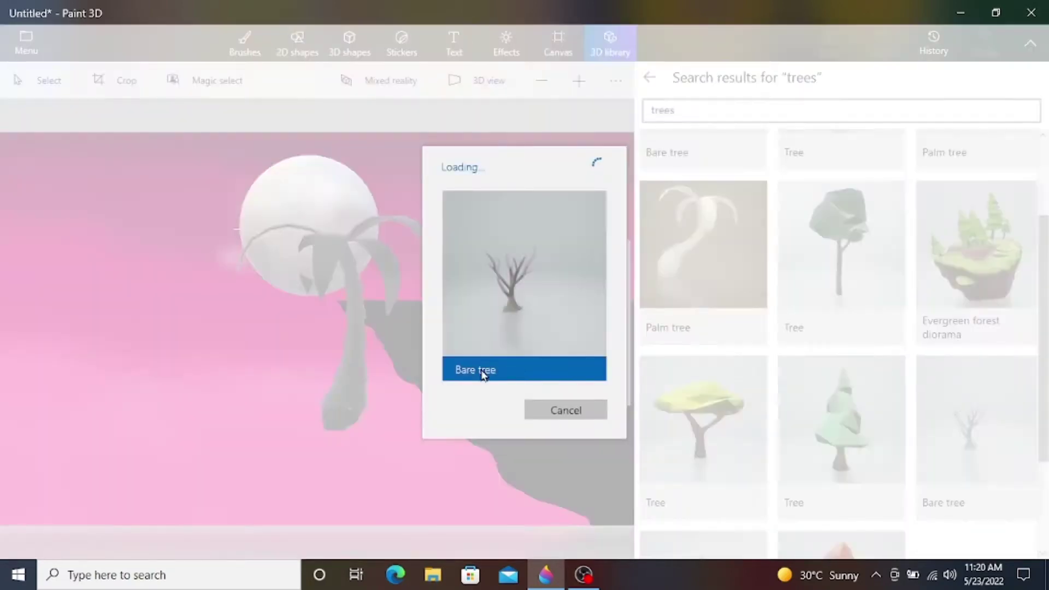
# Delete the palm tree, and shrink the large bare tree to a small size in the sky beside the moon
pyautogui.click(460, 367)
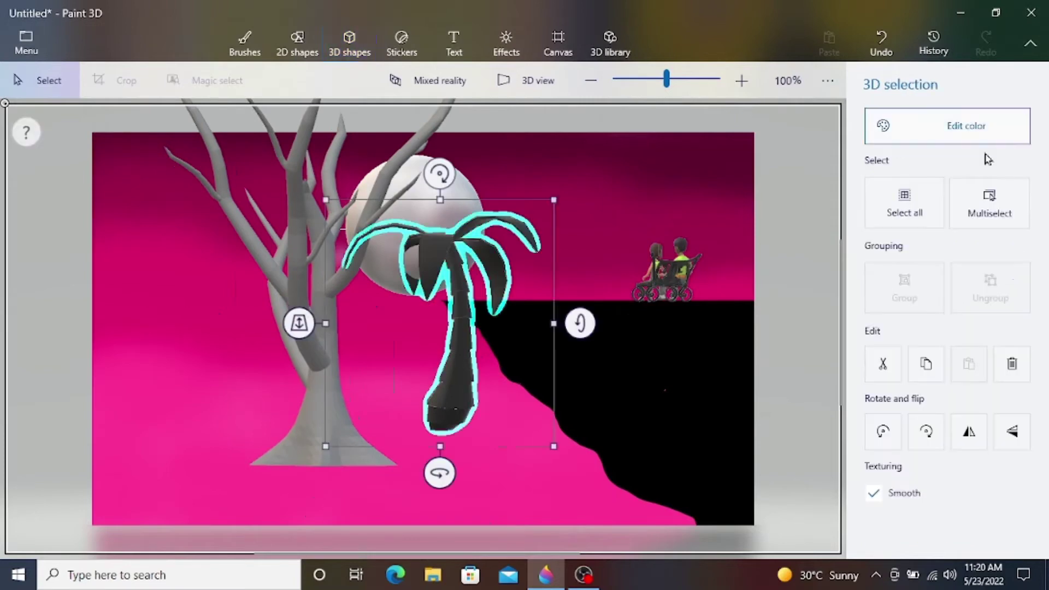
pyautogui.press('Delete')
pyautogui.click(354, 410)
pyautogui.moveTo(508, 486); pyautogui.dragTo(409, 360)
pyautogui.moveTo(263, 245); pyautogui.dragTo(309, 384)
pyautogui.click(410, 421)
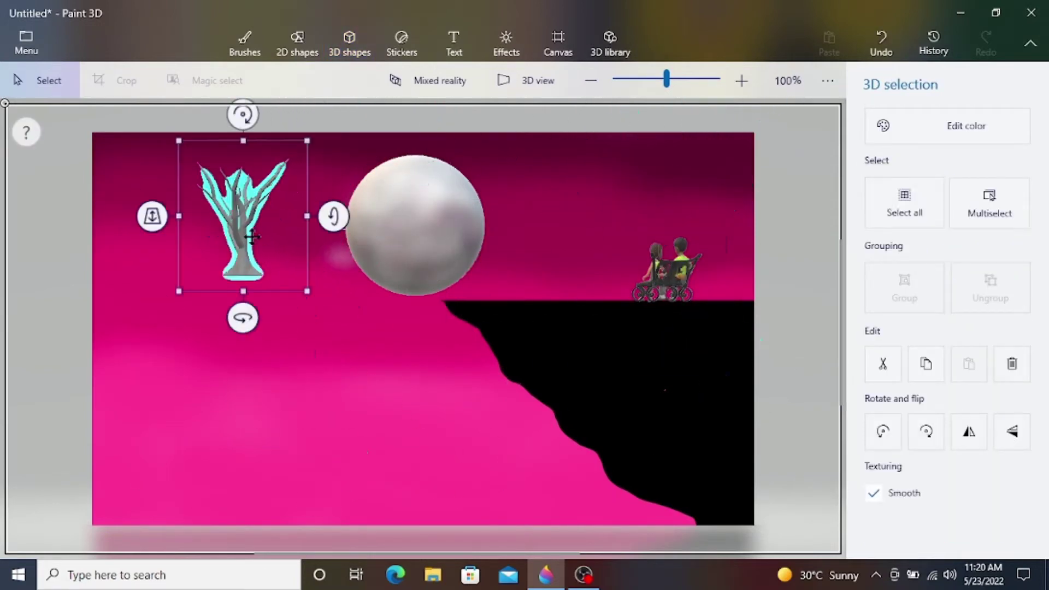
# Move the bare tree onto the cliff top beside the bench and shrink it slightly to fit there
pyautogui.moveTo(235, 224); pyautogui.dragTo(731, 259)
pyautogui.moveTo(798, 316); pyautogui.dragTo(801, 308)
pyautogui.moveTo(730, 252); pyautogui.dragTo(725, 281)
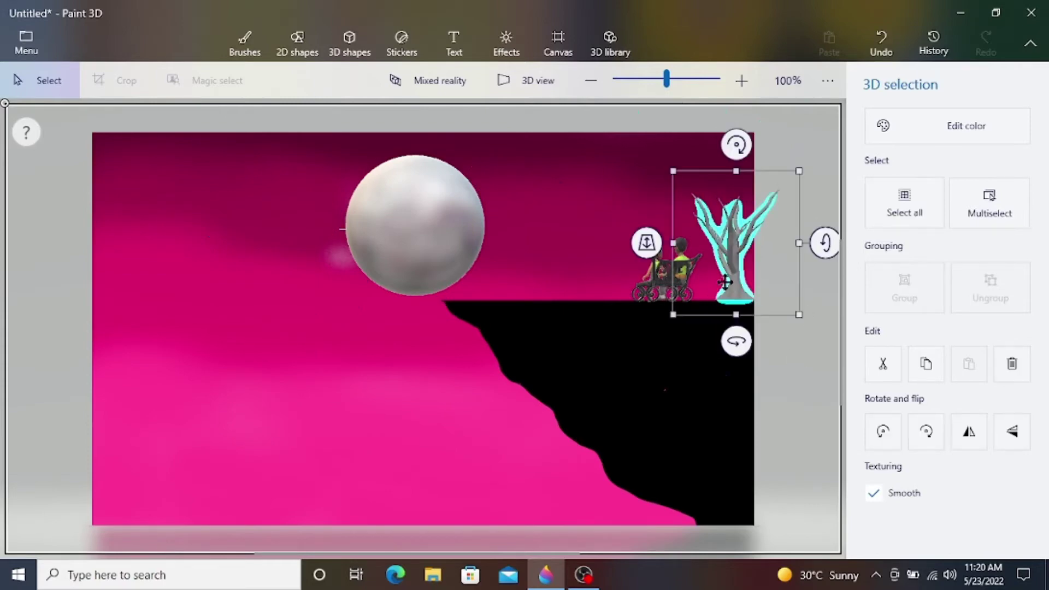
pyautogui.moveTo(648, 242)
pyautogui.mouseDown()
pyautogui.moveTo(647, 111)
pyautogui.moveTo(718, 129)
pyautogui.moveTo(805, 299)
pyautogui.mouseUp()
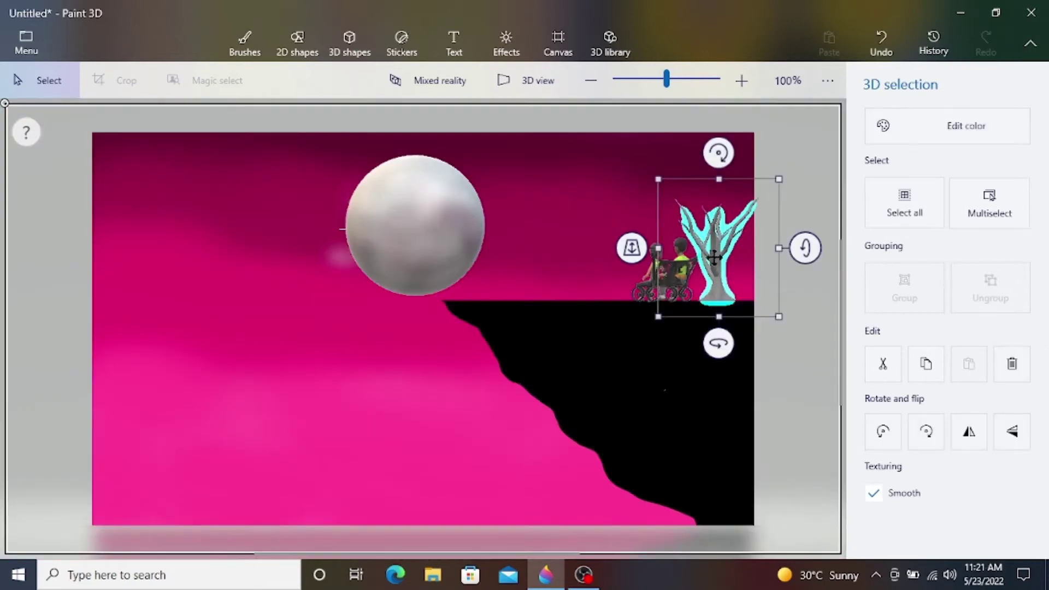
# Fine-tune the bare tree's rotation and depth so it stands upright on the cliff top behind the couple
pyautogui.moveTo(805, 248); pyautogui.dragTo(816, 245)
pyautogui.moveTo(715, 153)
pyautogui.mouseDown()
pyautogui.moveTo(700, 151)
pyautogui.moveTo(726, 155)
pyautogui.moveTo(715, 161)
pyautogui.mouseUp()
pyautogui.moveTo(719, 343); pyautogui.dragTo(731, 341)
pyautogui.moveTo(617, 247)
pyautogui.mouseDown()
pyautogui.moveTo(620, 217)
pyautogui.moveTo(618, 248)
pyautogui.mouseUp()
pyautogui.click(305, 413)
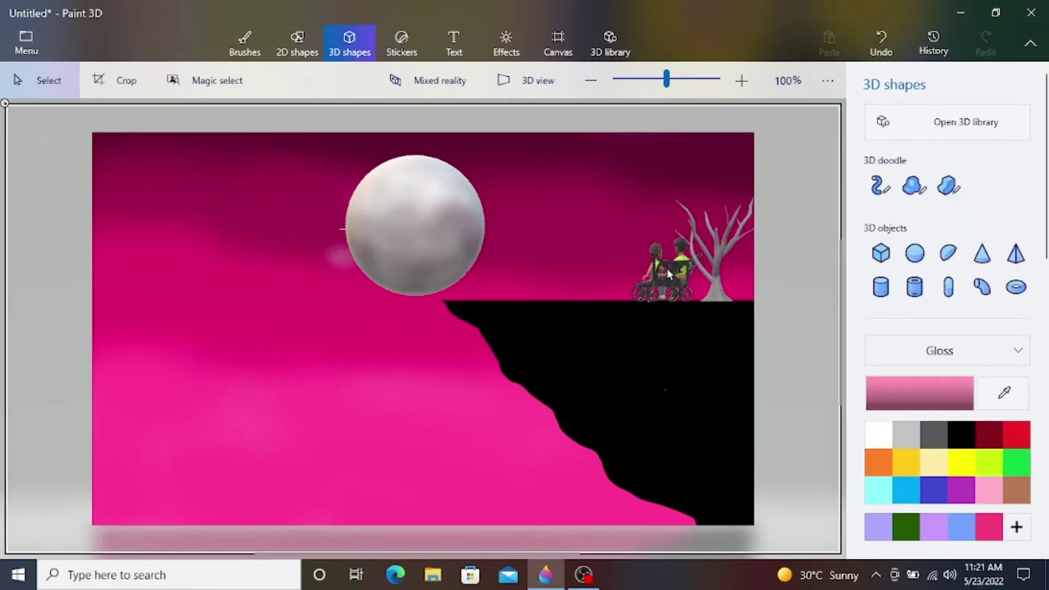
# Move the seated couple with their bench away from the tree, toward the cliff's overhanging edge
pyautogui.click(667, 270)
pyautogui.moveTo(677, 271); pyautogui.dragTo(628, 271)
pyautogui.click(463, 383)
pyautogui.click(656, 271)
pyautogui.click(488, 334)
pyautogui.click(607, 332)
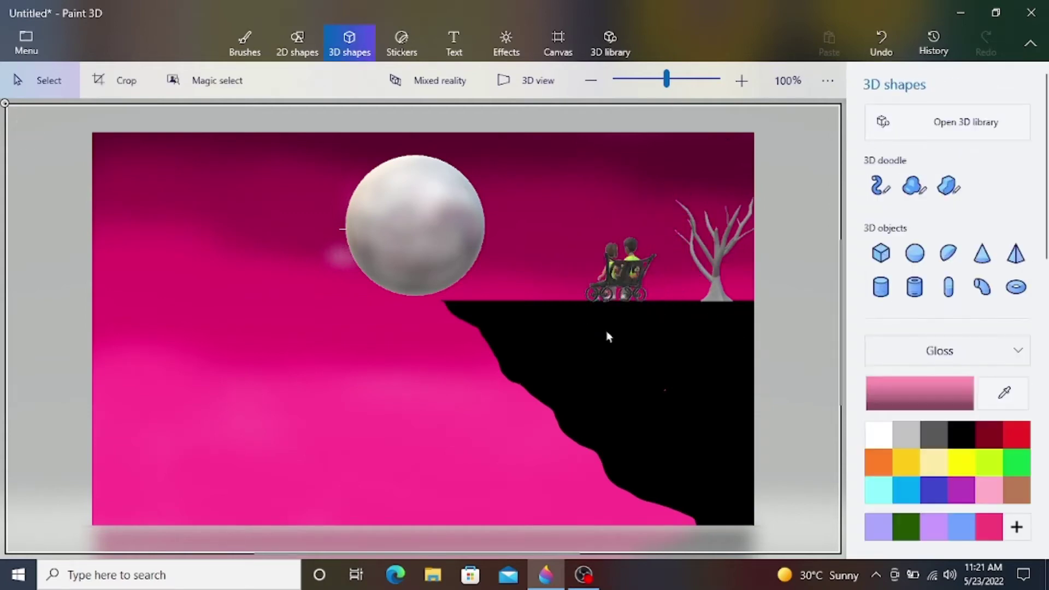
# Recolor the bare tree dark red with the hex value 600013
pyautogui.click(717, 273)
pyautogui.click(942, 122)
pyautogui.click(802, 238)
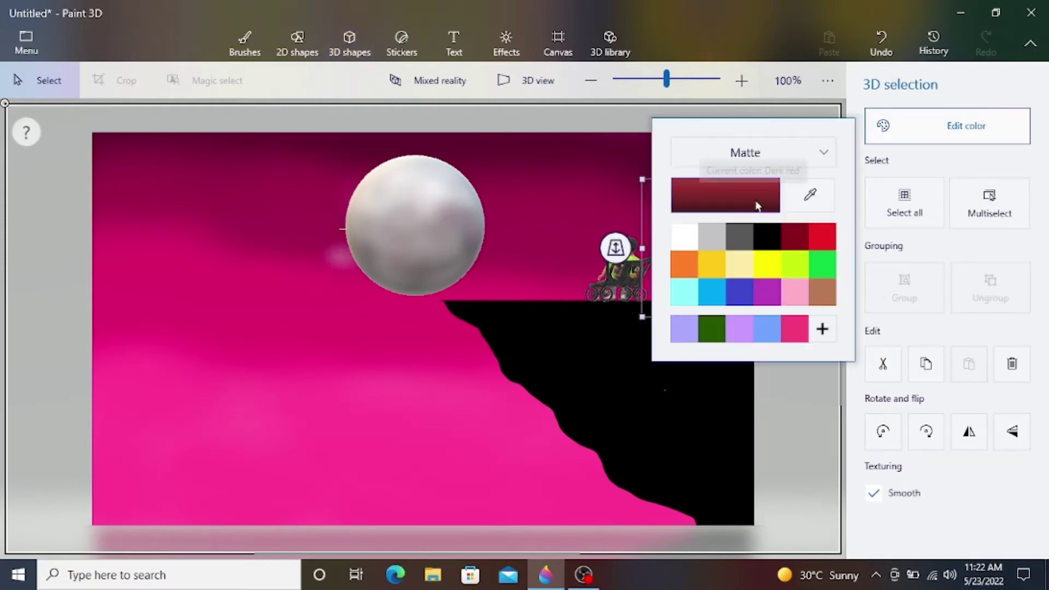
pyautogui.click(758, 206)
pyautogui.moveTo(596, 251); pyautogui.dragTo(601, 290)
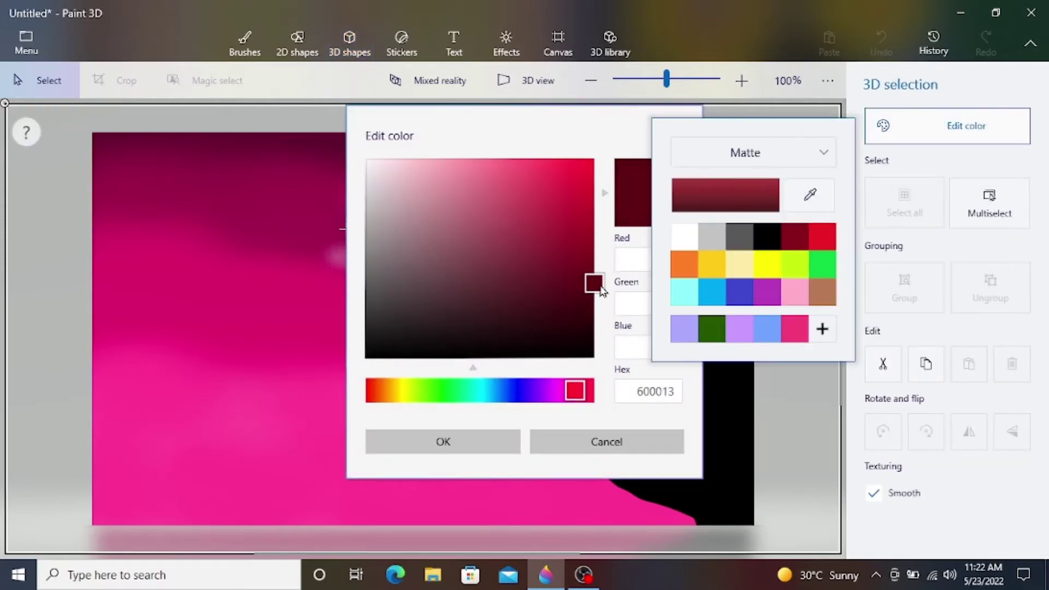
pyautogui.click(464, 437)
pyautogui.click(413, 392)
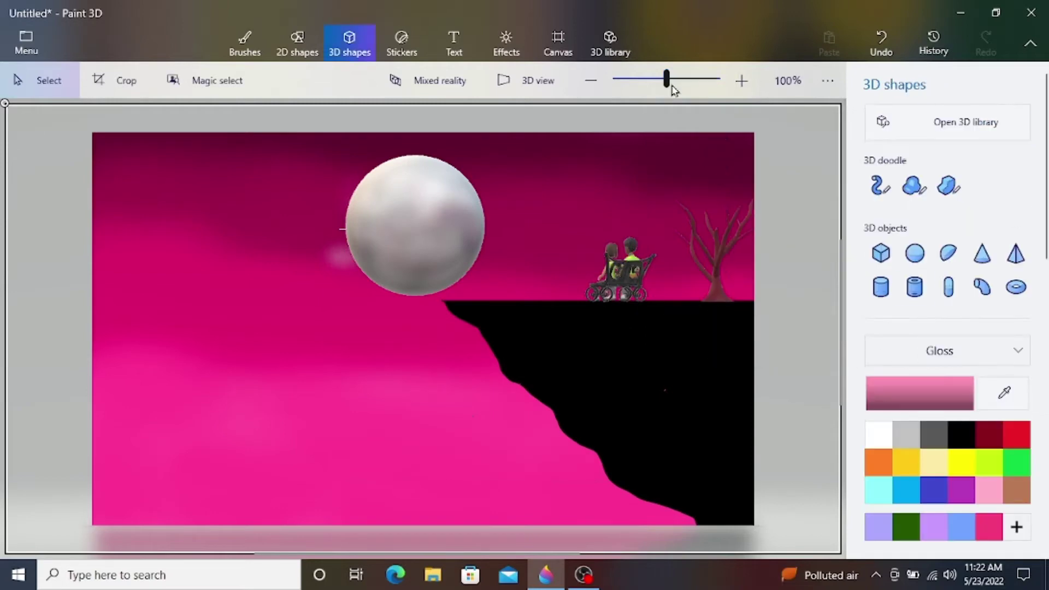
# Paint black foliage around the bare tree's branches with the Spray can at 57 px thickness and 88% opacity
pyautogui.click(245, 44)
pyautogui.click(1015, 167)
pyautogui.click(982, 166)
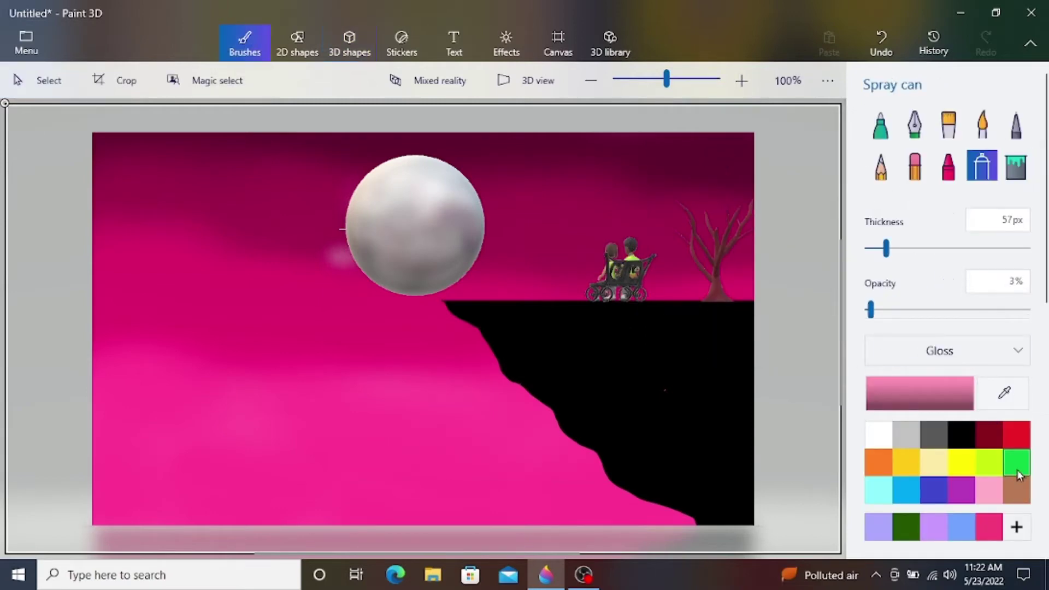
pyautogui.click(1017, 474)
pyautogui.click(961, 434)
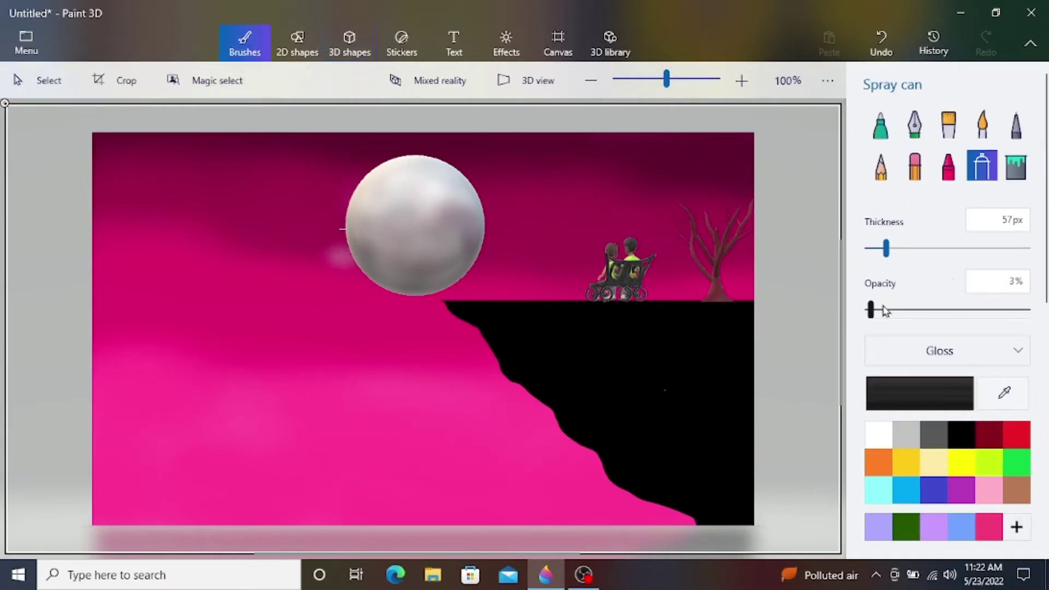
pyautogui.moveTo(680, 239)
pyautogui.mouseDown()
pyautogui.moveTo(701, 207)
pyautogui.moveTo(671, 215)
pyautogui.moveTo(683, 235)
pyautogui.moveTo(758, 237)
pyautogui.mouseUp()
pyautogui.moveTo(670, 176); pyautogui.dragTo(682, 180)
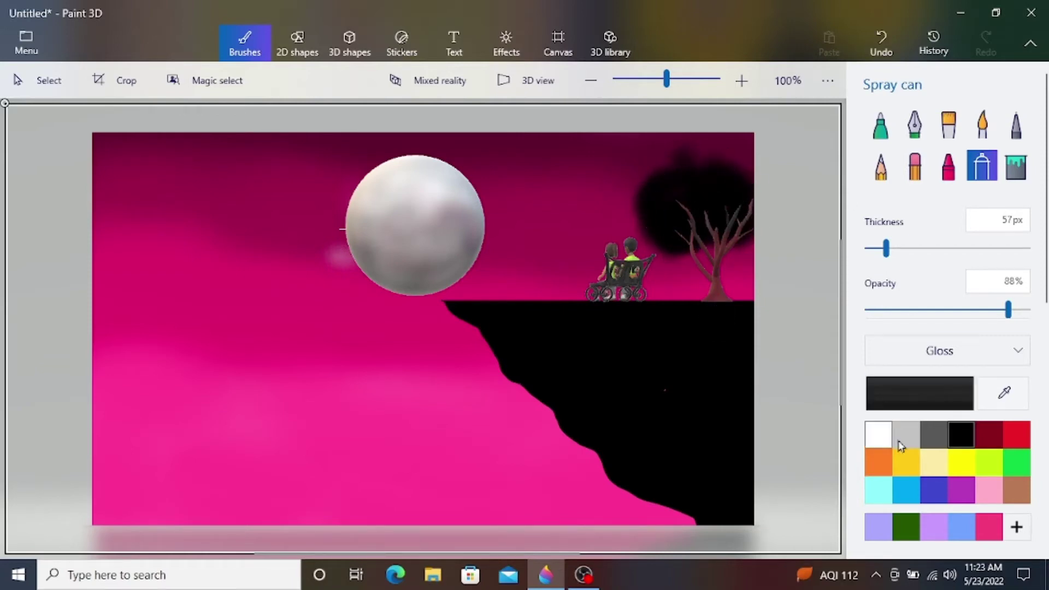
# Try spraying light pink (ff82aa) highlights on the black foliage at 41 px thickness
pyautogui.click(989, 527)
pyautogui.click(929, 394)
pyautogui.moveTo(537, 164); pyautogui.dragTo(476, 158)
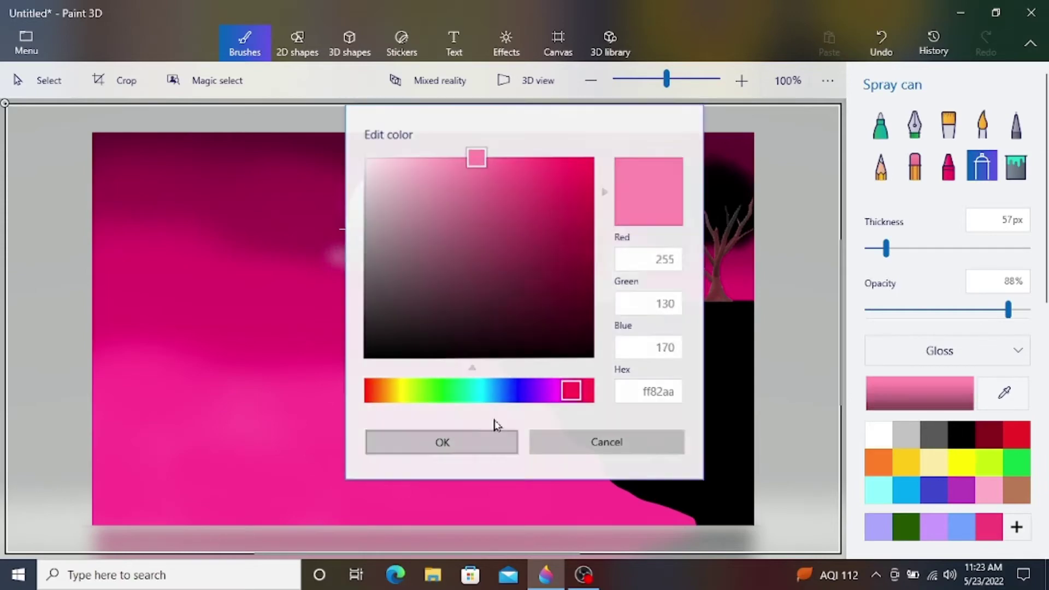
pyautogui.click(492, 440)
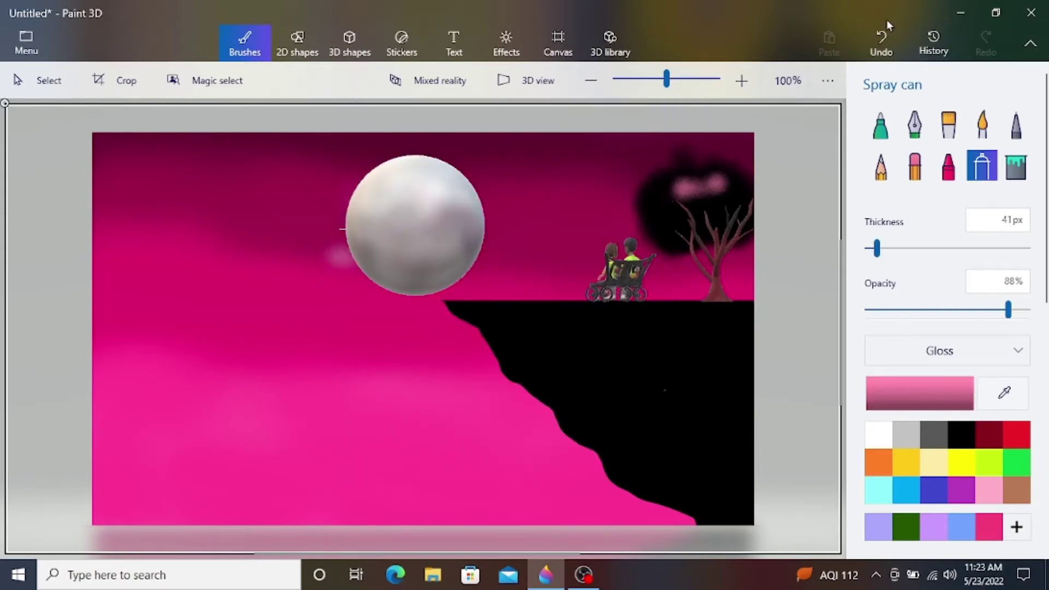
# Undo the strong pink highlights and spray fainter ones on the foliage at 4% opacity
pyautogui.click(882, 41)
pyautogui.click(881, 41)
pyautogui.click(881, 41)
pyautogui.moveTo(1008, 310); pyautogui.dragTo(868, 310)
pyautogui.click(872, 309)
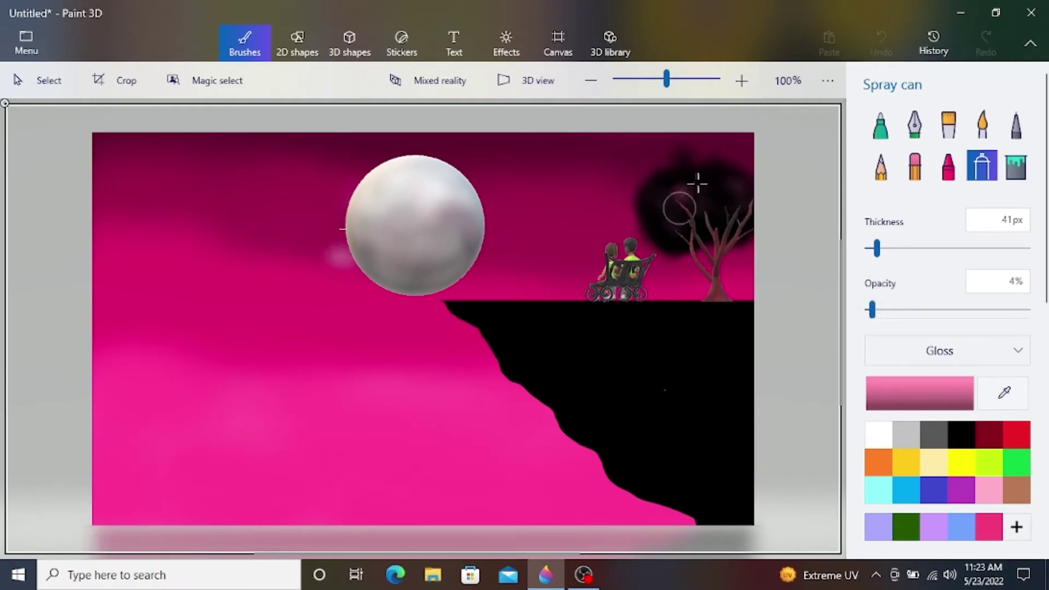
# Shift the bare tree slightly in depth against the sprayed foliage
pyautogui.click(358, 41)
pyautogui.click(711, 272)
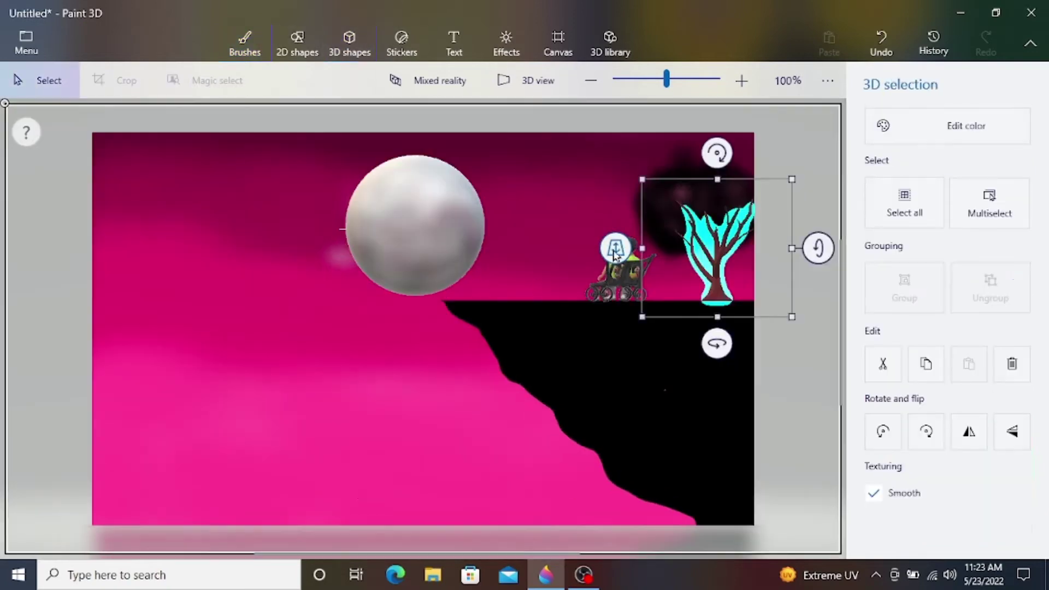
pyautogui.moveTo(614, 249); pyautogui.dragTo(612, 245)
pyautogui.click(415, 333)
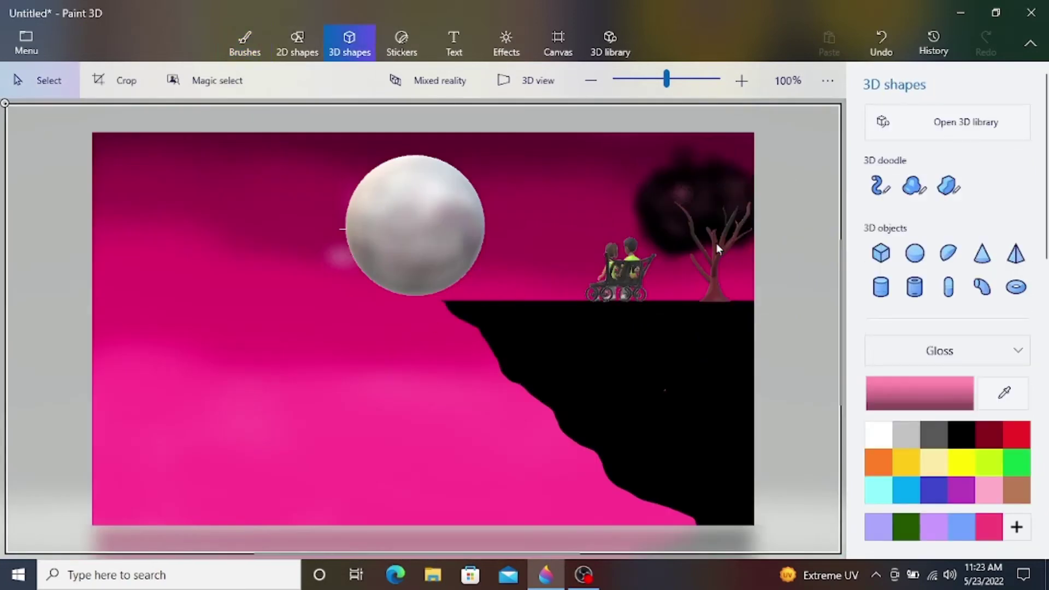
# Spray over the tree's foliage in solid black at 103 px thickness and 84% opacity
pyautogui.click(245, 44)
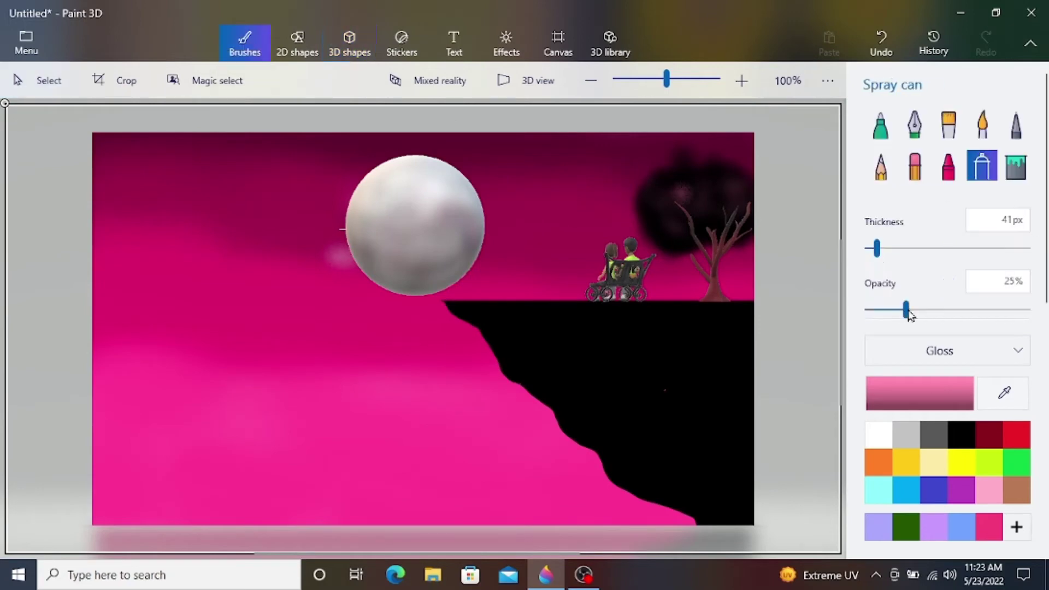
pyautogui.click(962, 434)
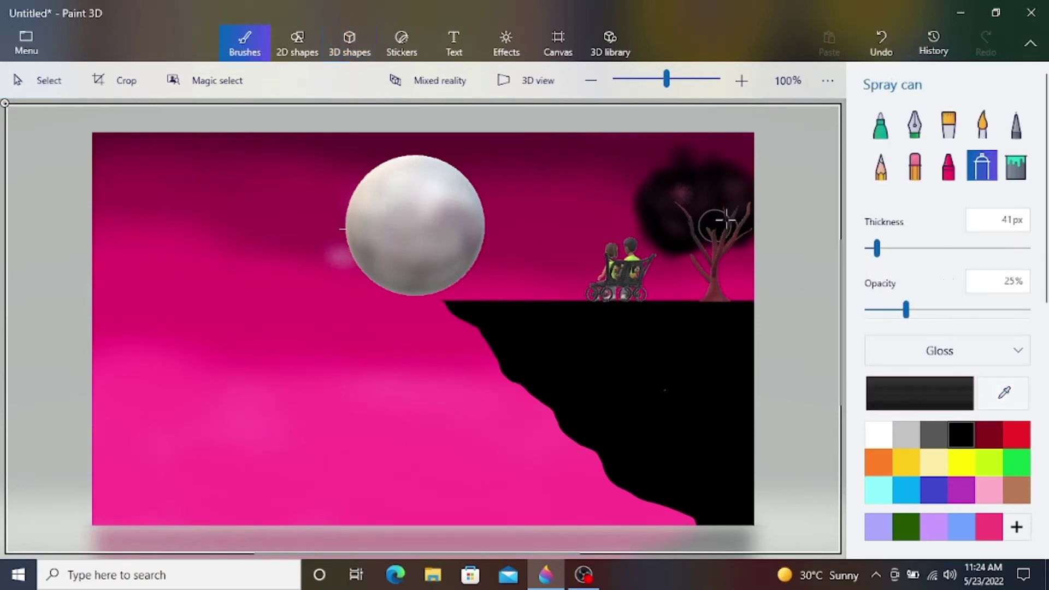
pyautogui.moveTo(876, 249); pyautogui.dragTo(880, 248)
pyautogui.moveTo(905, 316); pyautogui.dragTo(1001, 310)
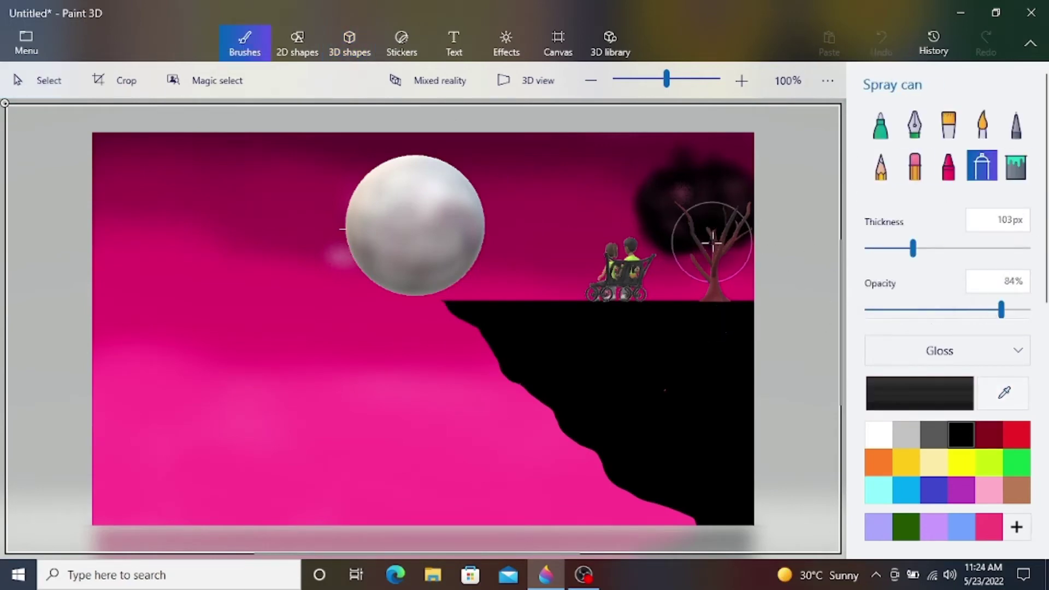
pyautogui.moveTo(718, 197)
pyautogui.mouseDown()
pyautogui.moveTo(761, 173)
pyautogui.moveTo(737, 154)
pyautogui.moveTo(674, 182)
pyautogui.moveTo(758, 116)
pyautogui.mouseUp()
# Undo the black overspray above the foliage and the stray black dab on the sky beside the cliff
pyautogui.click(879, 47)
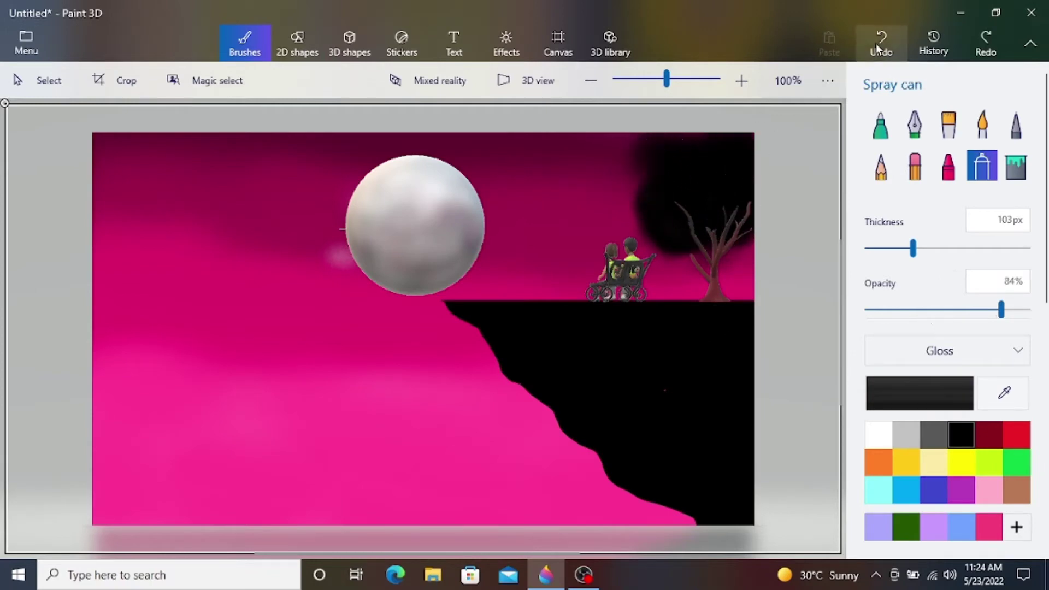
pyautogui.click(879, 48)
pyautogui.click(879, 48)
pyautogui.moveTo(481, 409); pyautogui.dragTo(494, 395)
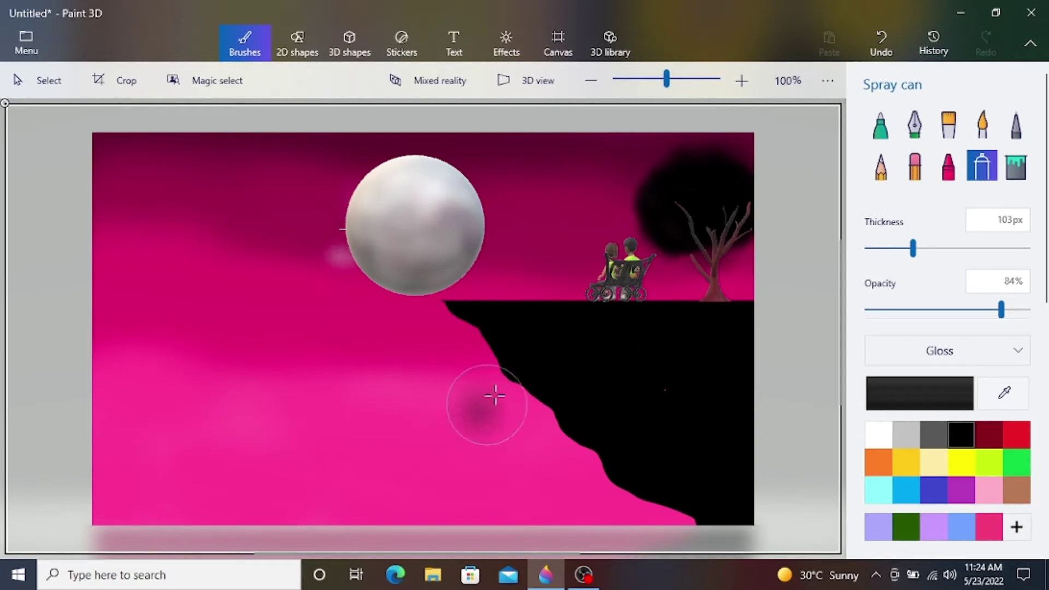
pyautogui.click(881, 43)
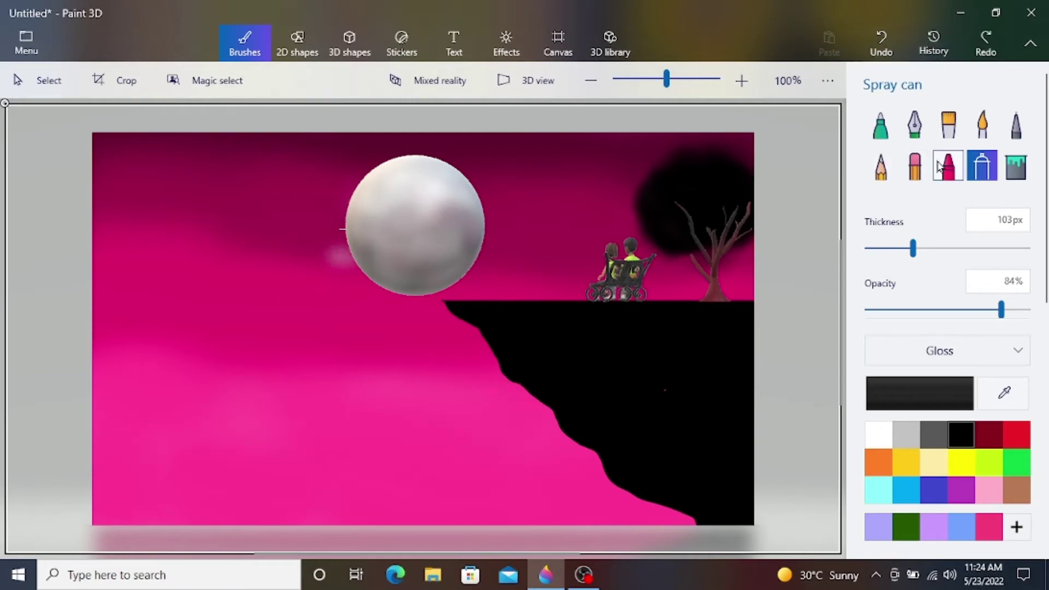
# Paint faint light pink rock streaks over the black cliff with the Watercolor brush at 10% opacity, up to 15 px thick
pyautogui.click(981, 124)
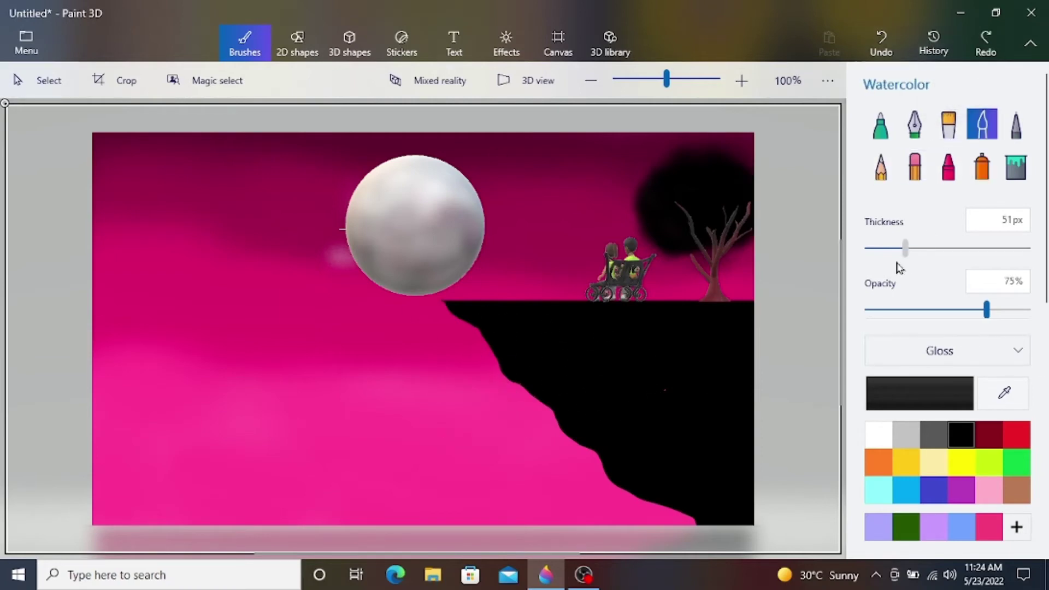
pyautogui.click(990, 532)
pyautogui.click(920, 394)
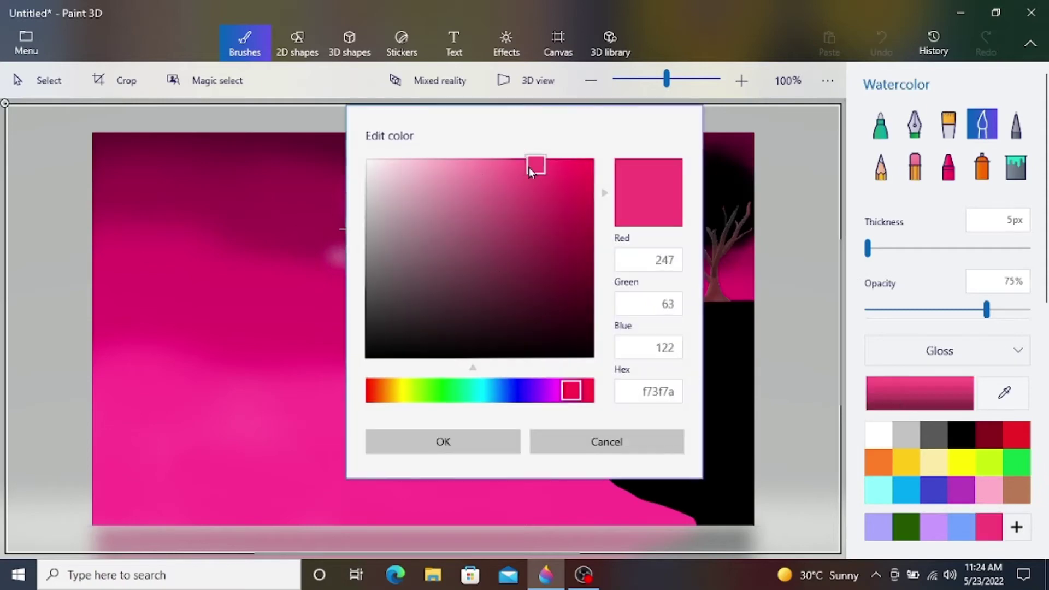
pyautogui.moveTo(530, 171); pyautogui.dragTo(467, 158)
pyautogui.click(494, 451)
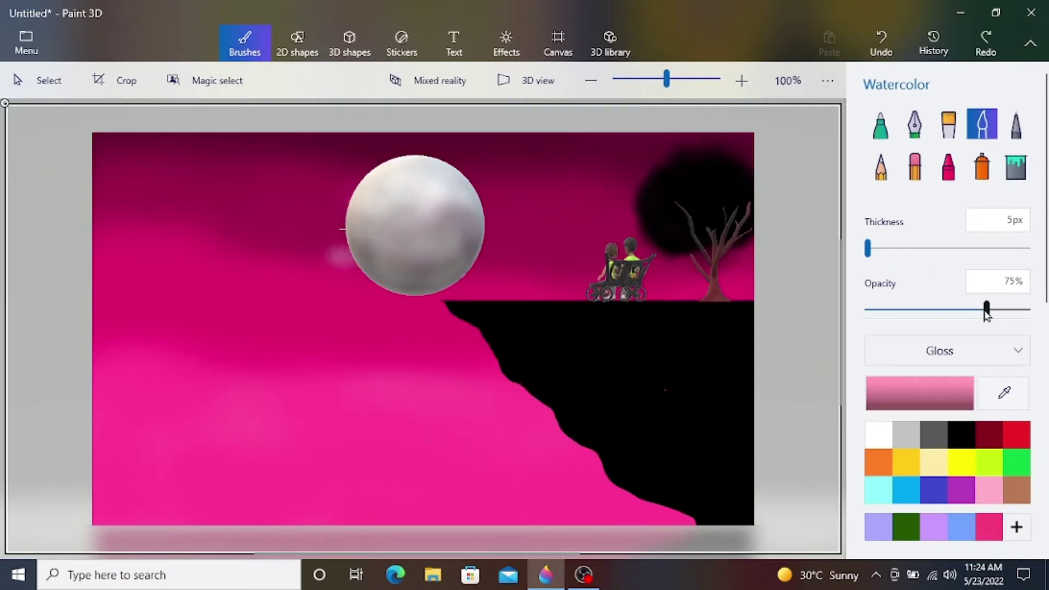
pyautogui.moveTo(986, 310); pyautogui.dragTo(870, 309)
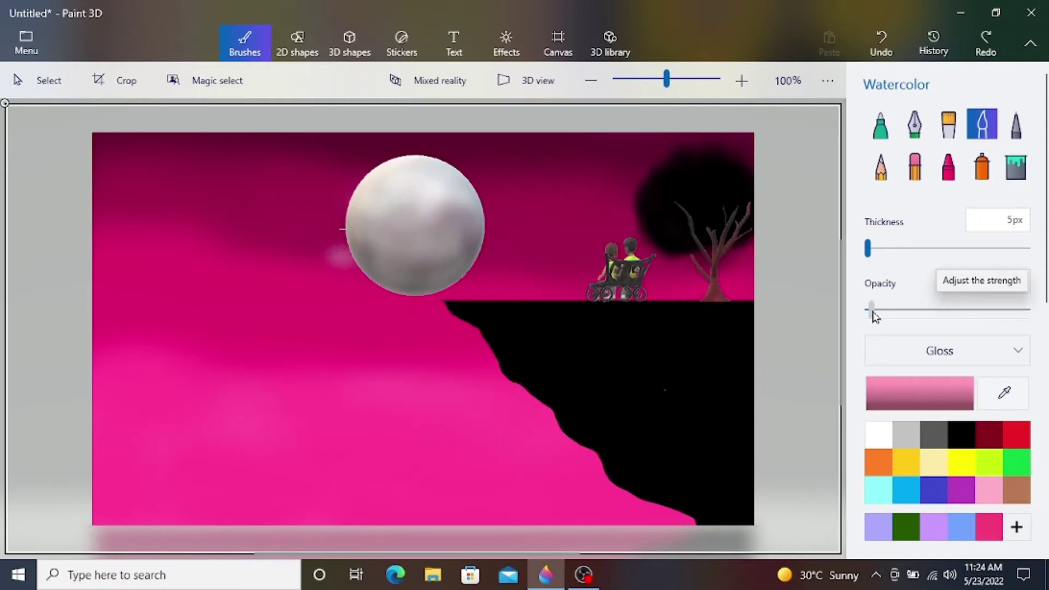
pyautogui.click(567, 311)
pyautogui.moveTo(867, 248); pyautogui.dragTo(877, 249)
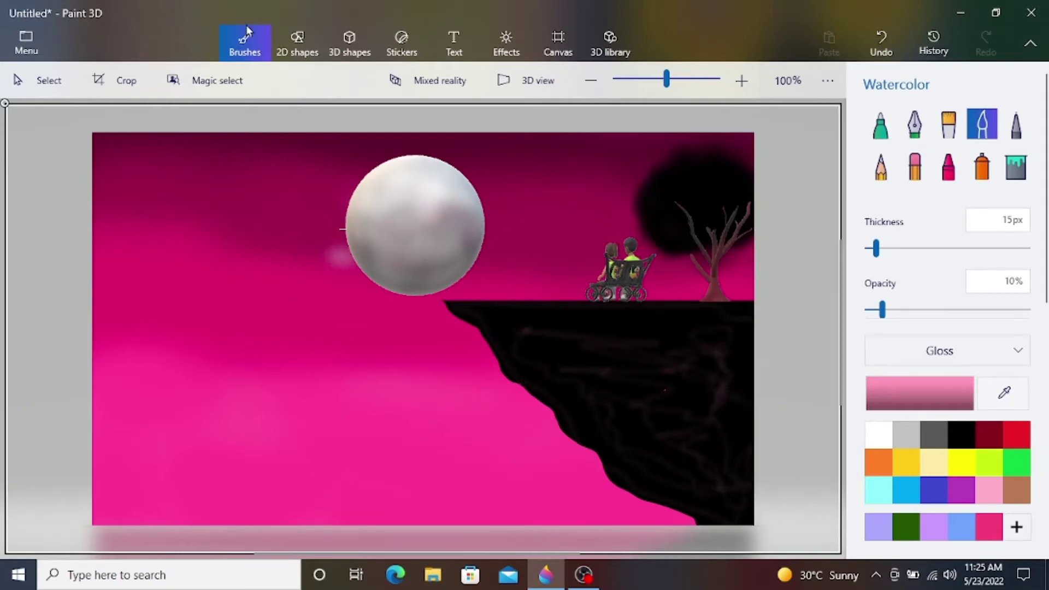
# Select the textured cliff with a frame of about 418 × 290 px, and copy and paste it
pyautogui.click(36, 82)
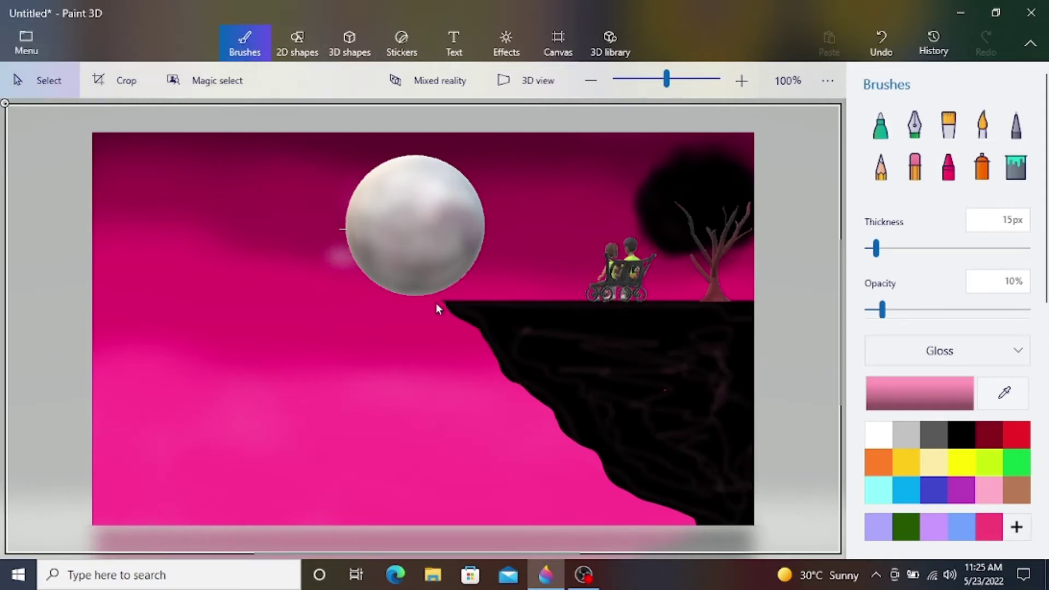
pyautogui.moveTo(435, 303); pyautogui.dragTo(753, 525)
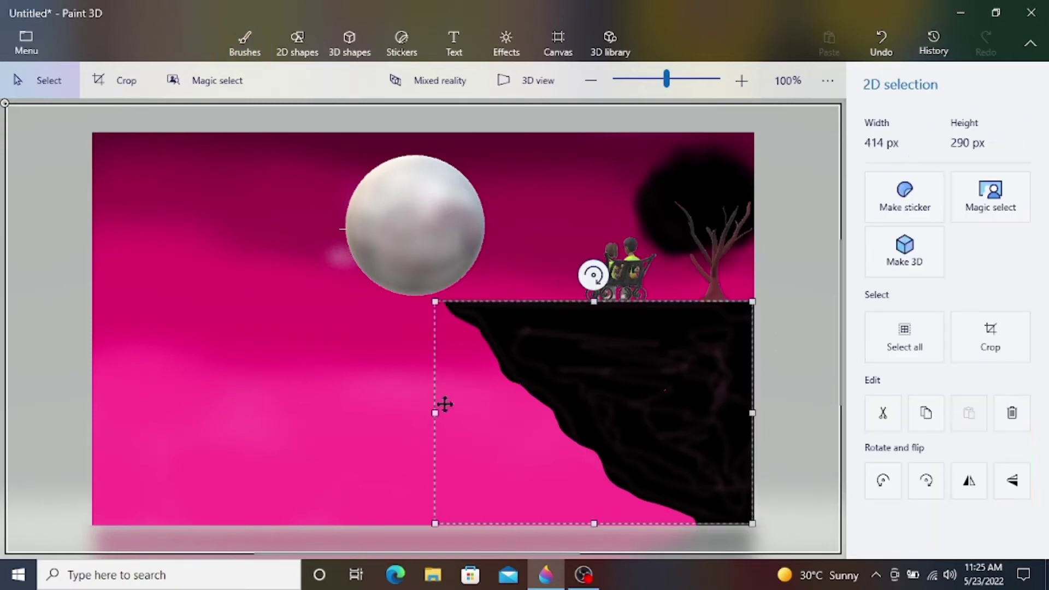
pyautogui.moveTo(435, 413); pyautogui.dragTo(431, 414)
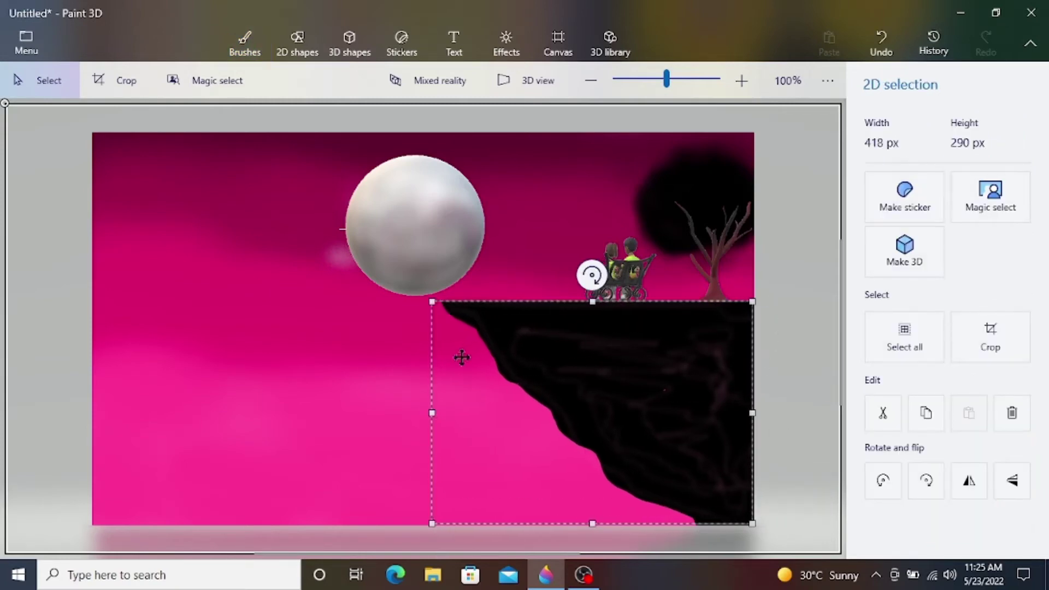
pyautogui.hotkey('ctrl', 'c')
pyautogui.click(389, 401)
pyautogui.hotkey('ctrl', 'v')
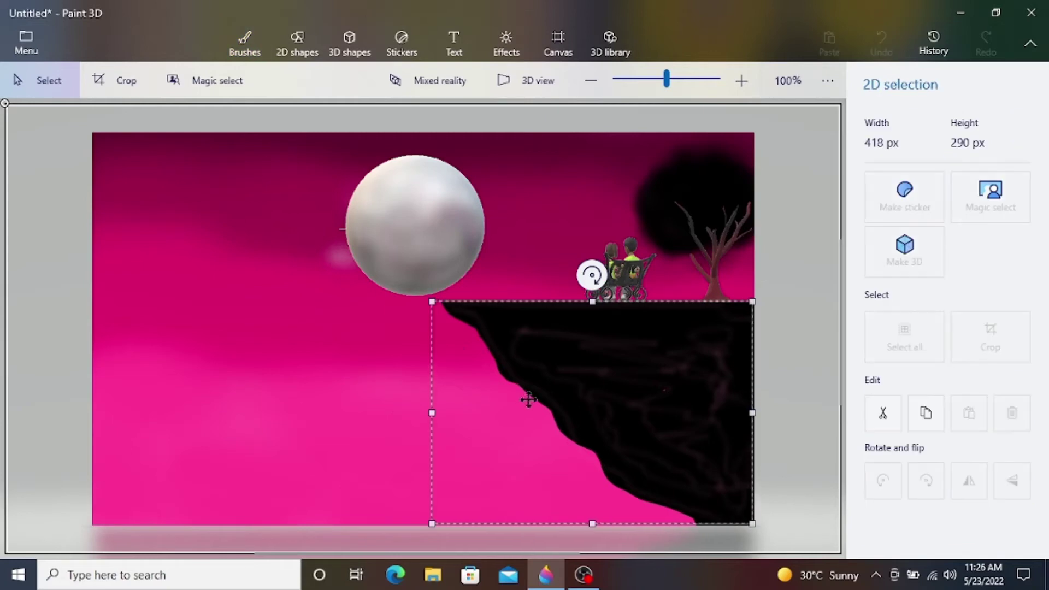
# Place the cliff copy in the lower left sky and shrink it to about 301 × 132 px with a slight tilt
pyautogui.moveTo(529, 400); pyautogui.dragTo(202, 398)
pyautogui.moveTo(266, 275); pyautogui.dragTo(247, 293)
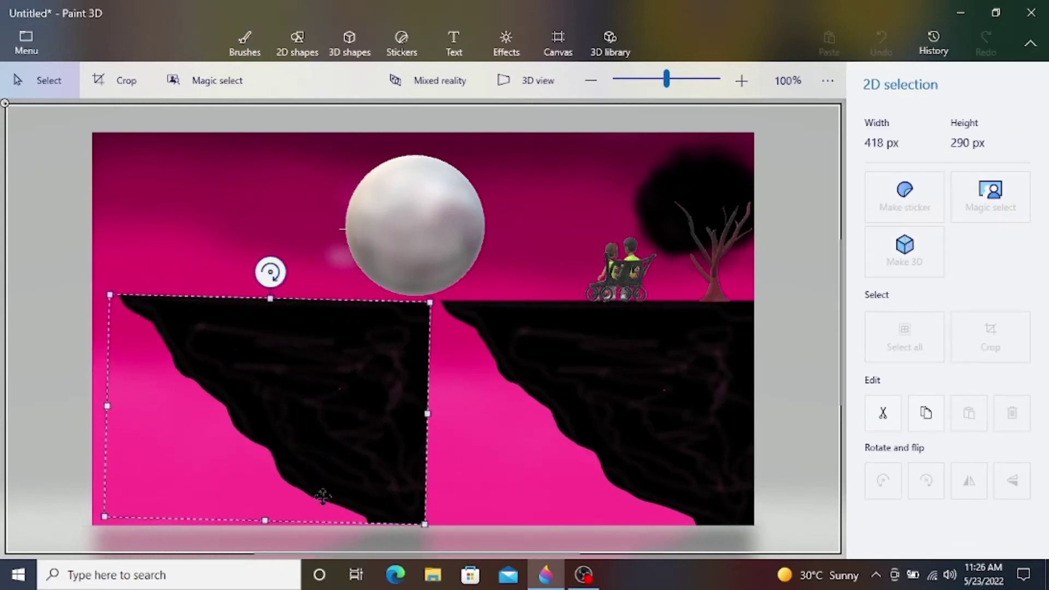
pyautogui.moveTo(322, 496); pyautogui.dragTo(297, 483)
pyautogui.moveTo(401, 399); pyautogui.dragTo(319, 385)
pyautogui.moveTo(242, 371); pyautogui.dragTo(283, 383)
pyautogui.moveTo(245, 299); pyautogui.dragTo(237, 390)
pyautogui.moveTo(360, 514); pyautogui.dragTo(352, 492)
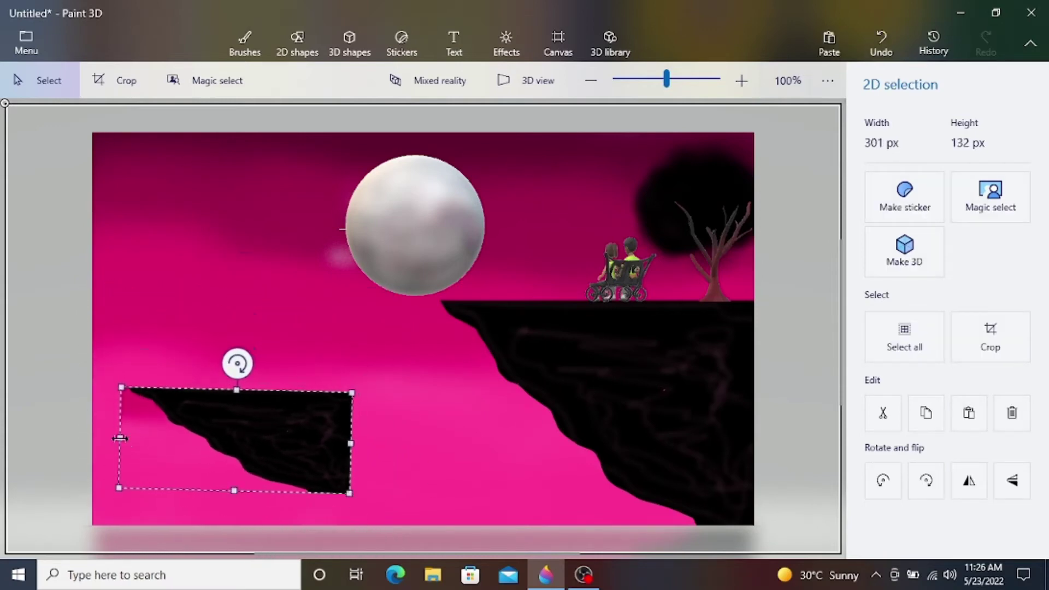
# Narrow the cliff copy to about 270 px and flip it horizontally so its tip faces the main cliff
pyautogui.moveTo(120, 439); pyautogui.dragTo(144, 428)
pyautogui.moveTo(203, 411); pyautogui.dragTo(251, 391)
pyautogui.moveTo(295, 346)
pyautogui.mouseDown()
pyautogui.moveTo(307, 355)
pyautogui.moveTo(285, 465)
pyautogui.moveTo(301, 471)
pyautogui.moveTo(213, 428)
pyautogui.moveTo(274, 354)
pyautogui.moveTo(293, 347)
pyautogui.mouseUp()
pyautogui.click(983, 494)
pyautogui.click(982, 497)
pyautogui.click(982, 497)
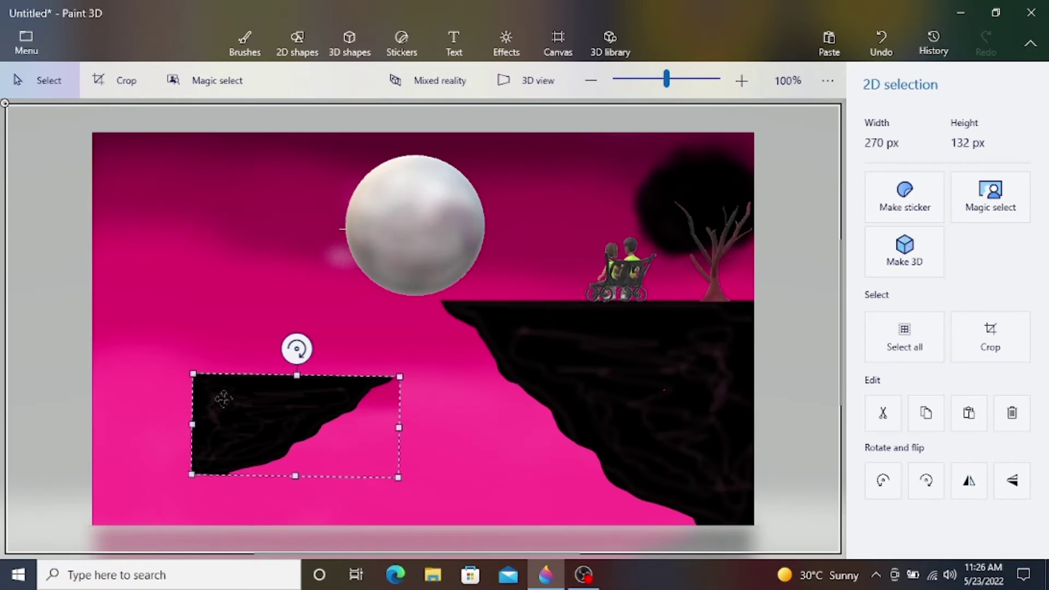
# Move the flipped cliff copy to the canvas's left edge and stretch it taller downward
pyautogui.moveTo(226, 397); pyautogui.dragTo(121, 366)
pyautogui.moveTo(192, 318); pyautogui.dragTo(193, 316)
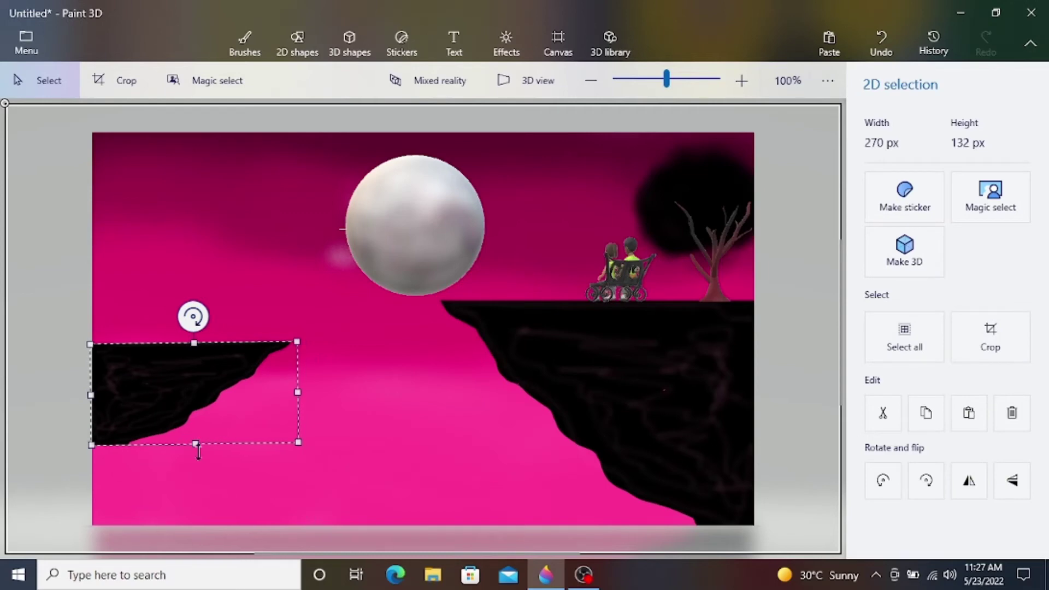
pyautogui.moveTo(198, 451); pyautogui.dragTo(195, 490)
pyautogui.click(245, 44)
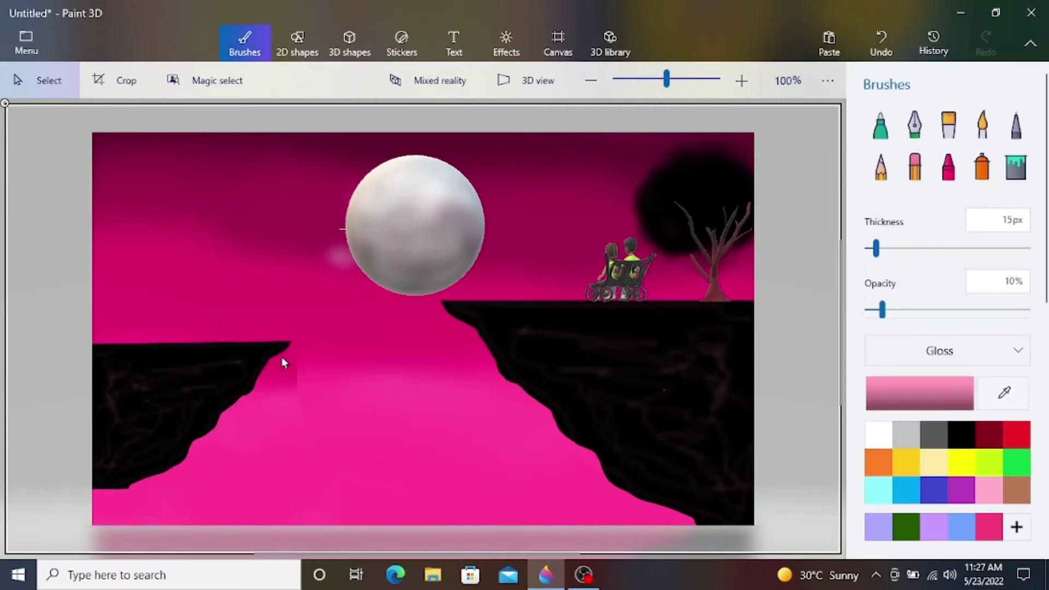
# Undo the placement of the stretched cliff copy, clearing the sky opposite the main cliff
pyautogui.click(885, 37)
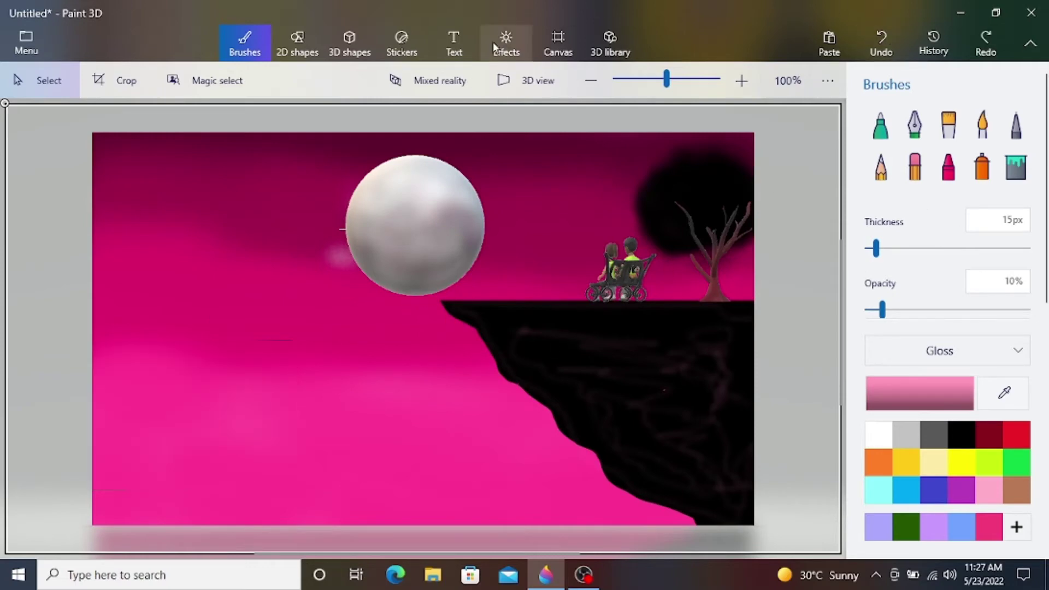
pyautogui.moveTo(429, 294)
pyautogui.mouseDown()
pyautogui.moveTo(490, 306)
pyautogui.moveTo(765, 510)
pyautogui.moveTo(759, 528)
pyautogui.moveTo(426, 291)
pyautogui.mouseUp()
pyautogui.moveTo(591, 294); pyautogui.dragTo(590, 290)
pyautogui.click(885, 42)
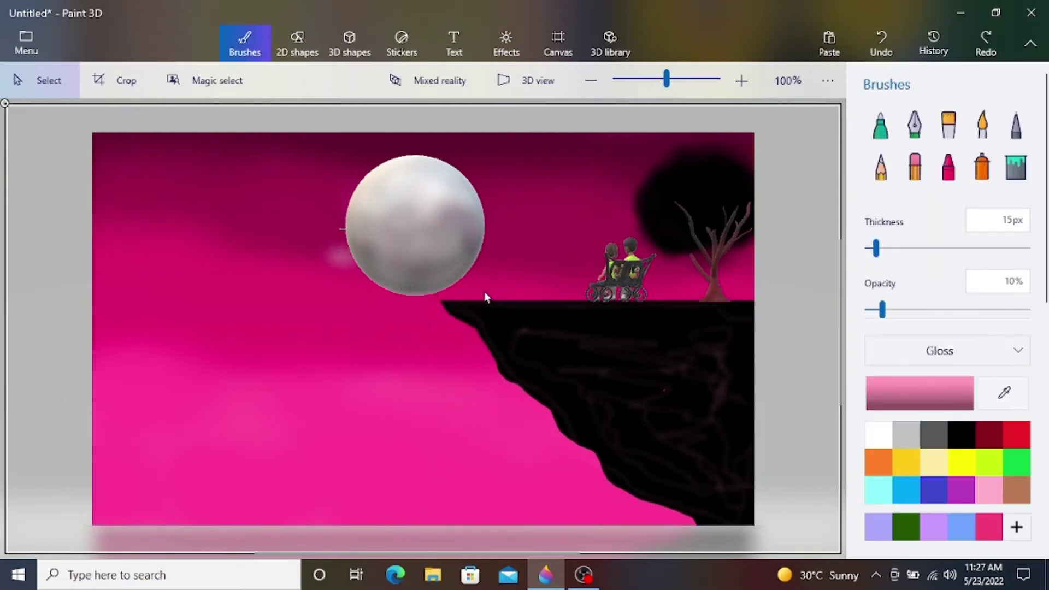
# Select the main cliff with a frame of about 411 × 294 px, and copy and paste it
pyautogui.moveTo(438, 300); pyautogui.dragTo(753, 525)
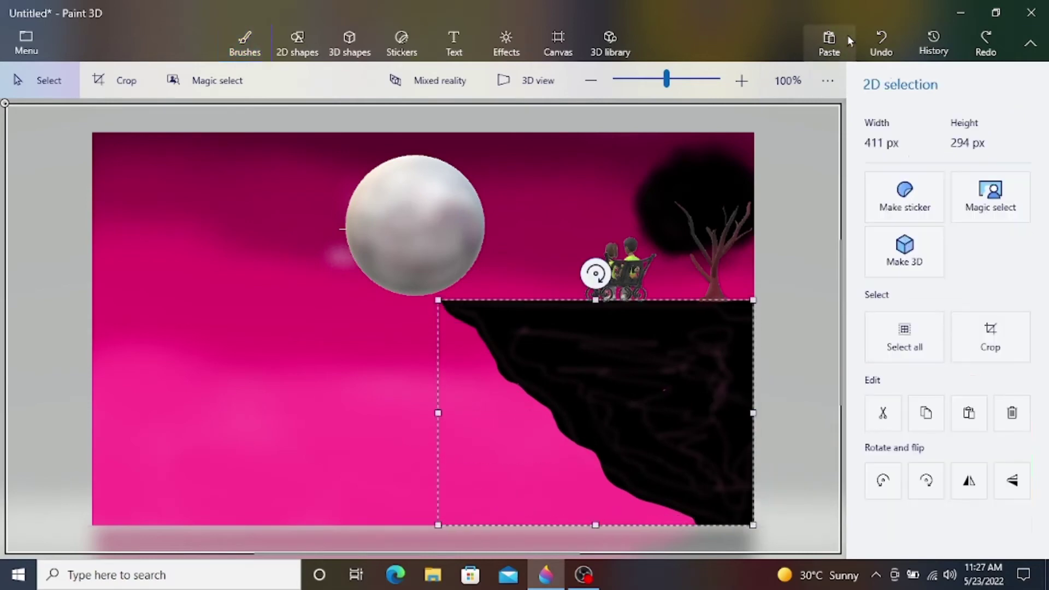
pyautogui.click(45, 297)
pyautogui.hotkey('ctrl', 'v')
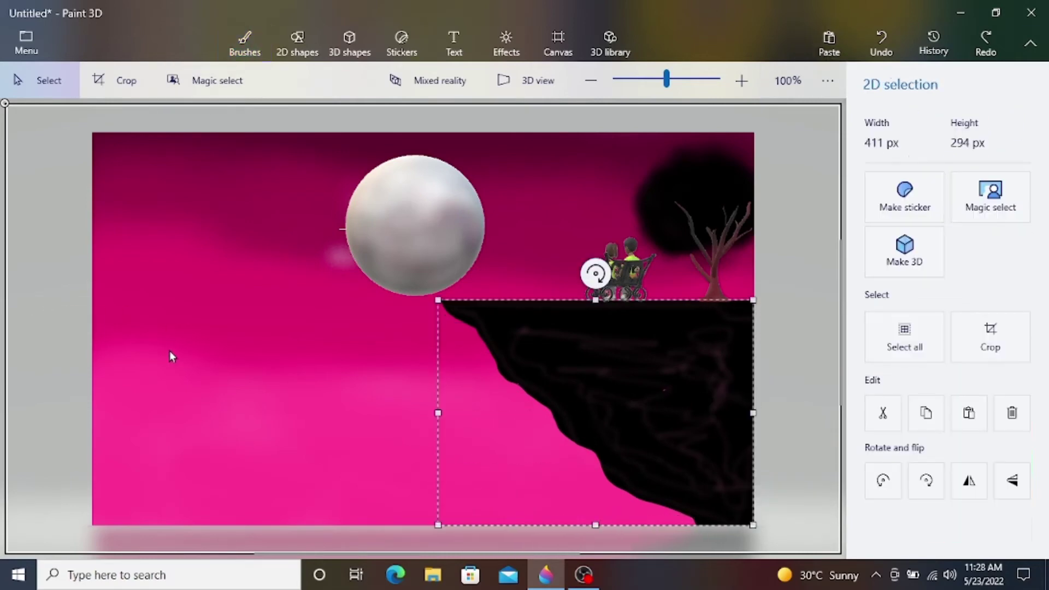
# Place the pasted cliff partly beyond the canvas's left edge and flip it horizontally so its tip faces the main cliff
pyautogui.moveTo(535, 381); pyautogui.dragTo(11, 388)
pyautogui.click(964, 492)
pyautogui.click(380, 455)
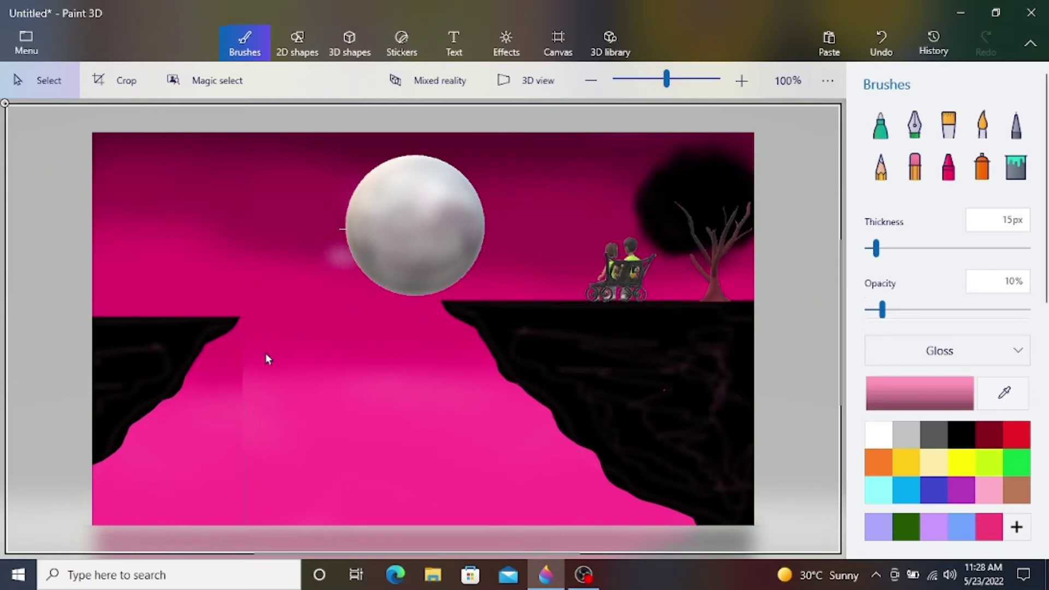
# Try adding a second, horizontally flipped cliff copy slightly lower over the left cliff, and undo it
pyautogui.hotkey('ctrl', 'v')
pyautogui.moveTo(462, 383); pyautogui.dragTo(277, 382)
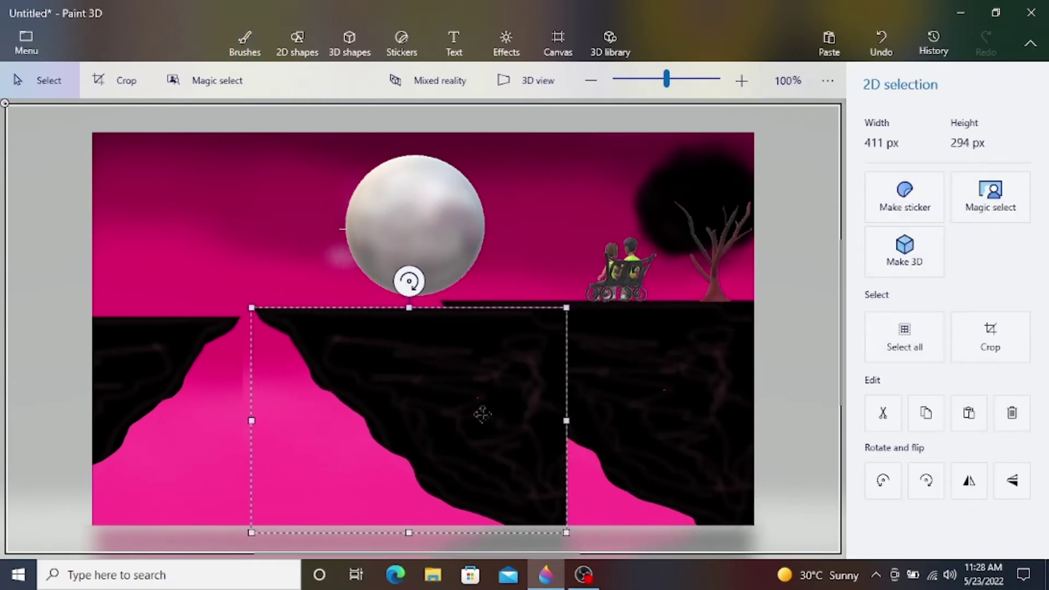
pyautogui.click(969, 480)
pyautogui.moveTo(359, 386); pyautogui.dragTo(103, 424)
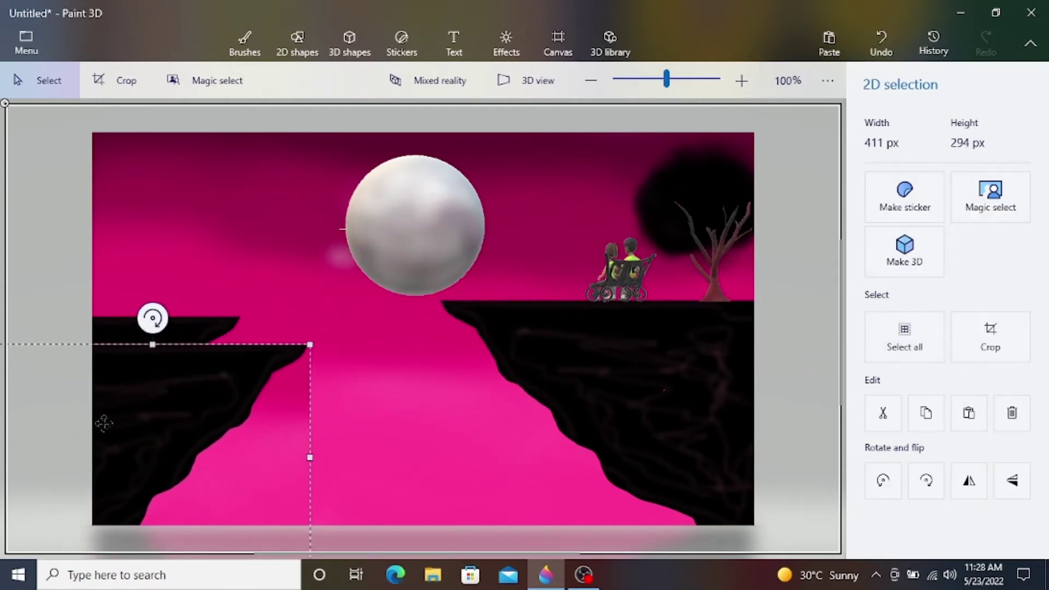
pyautogui.click(874, 42)
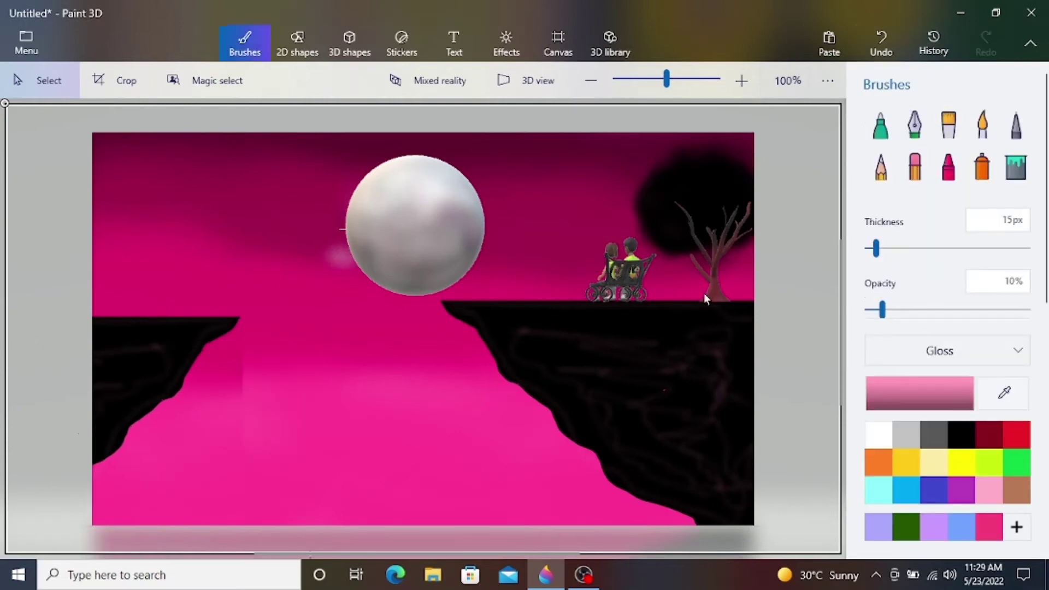
# Search the 3D library for "romantic climate"
pyautogui.click(615, 50)
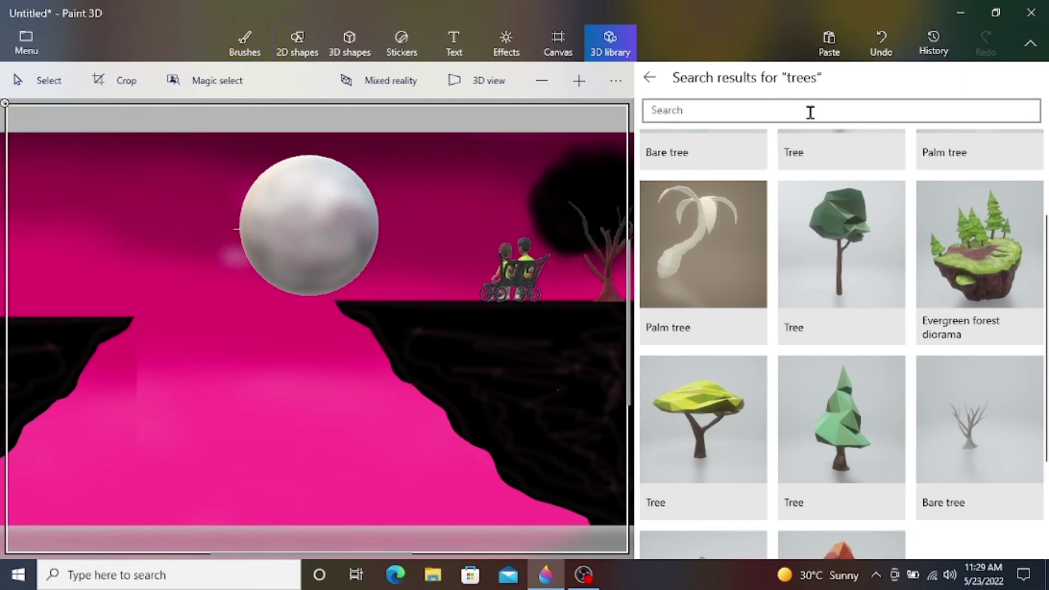
pyautogui.scroll(-2, 841, 191)
pyautogui.scroll(4, 874, 181)
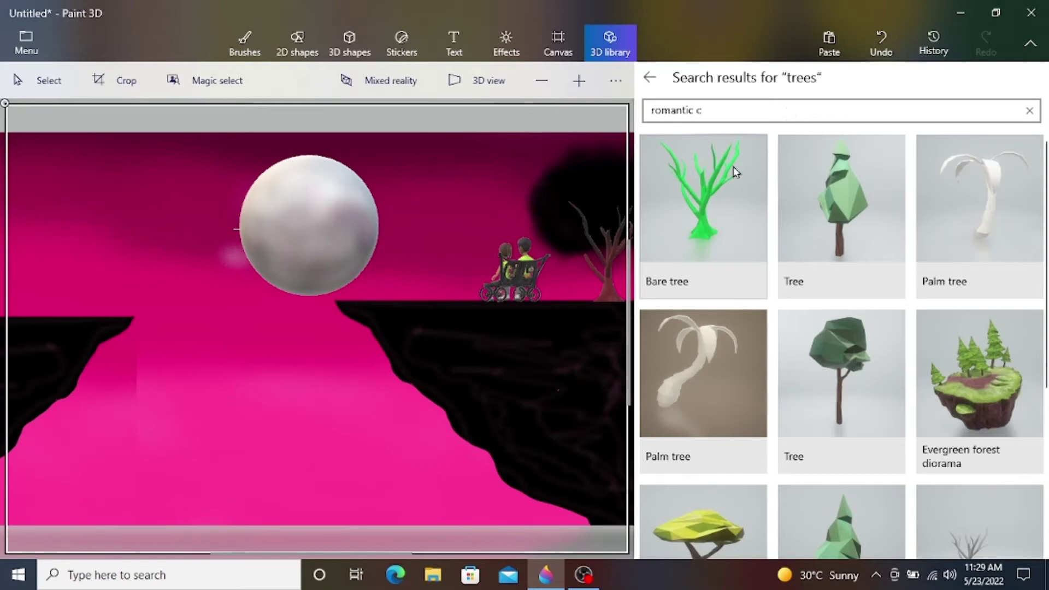
pyautogui.press('Return')
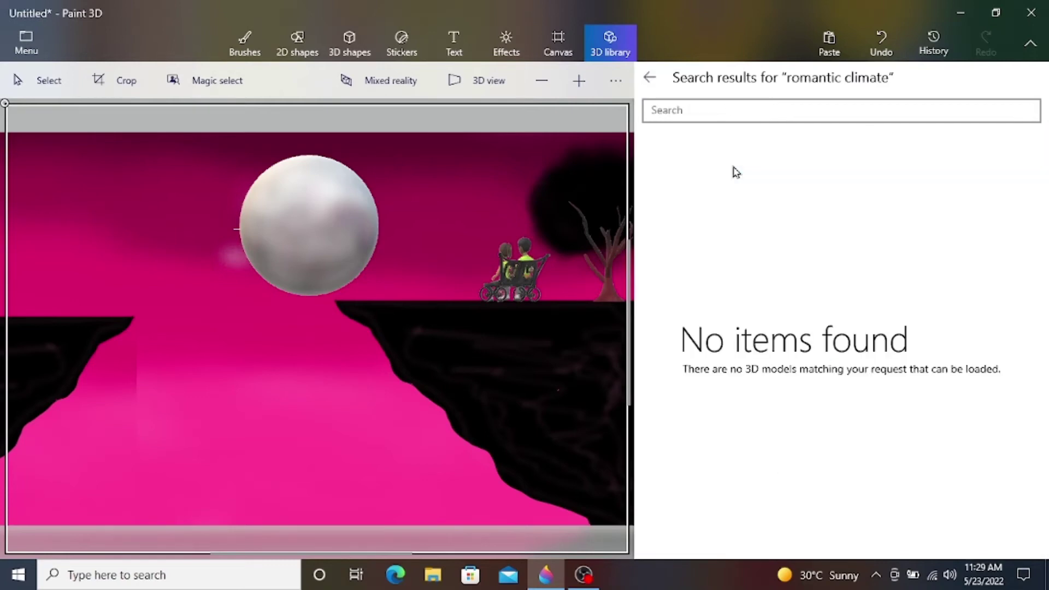
# Search the 3D library for "tree" and insert the Bonsai Tree model into the scene
pyautogui.write('tree')
pyautogui.press('Return')
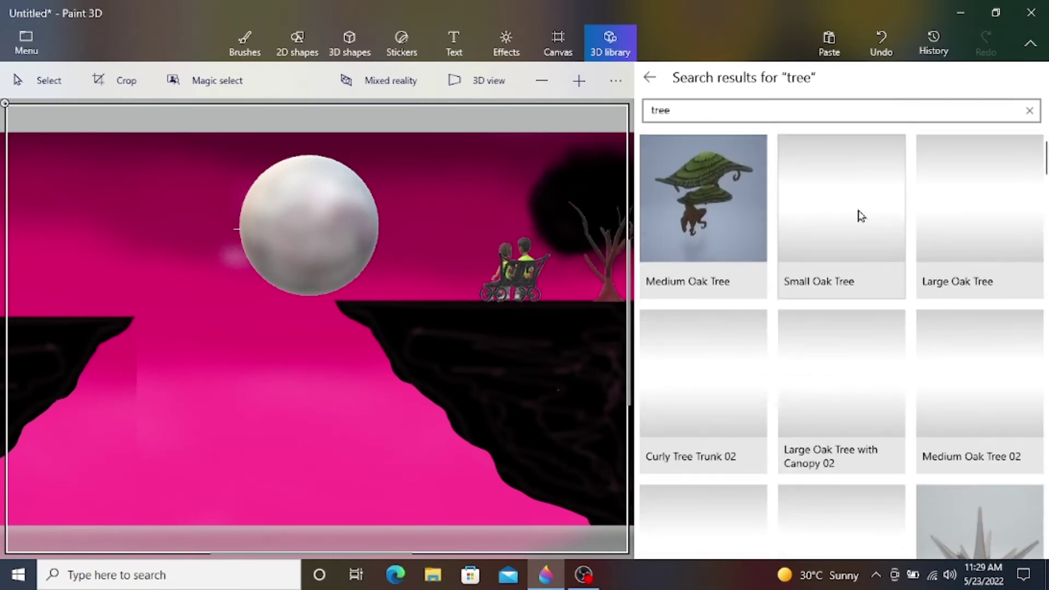
pyautogui.scroll(-5, 860, 214)
pyautogui.scroll(1, 862, 214)
pyautogui.scroll(-3, 862, 214)
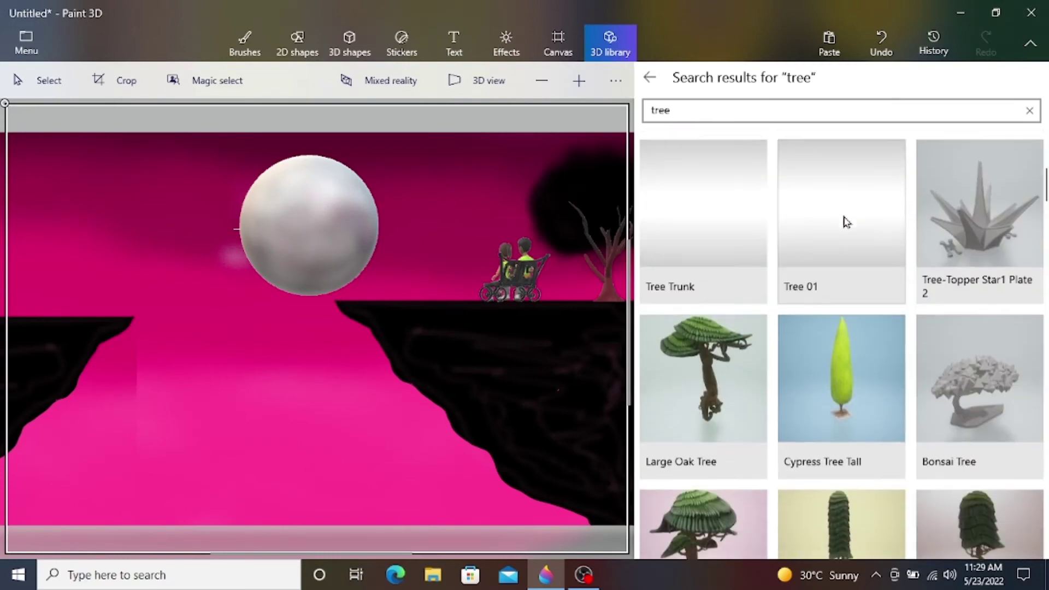
pyautogui.scroll(-3, 863, 216)
pyautogui.scroll(-5, 862, 216)
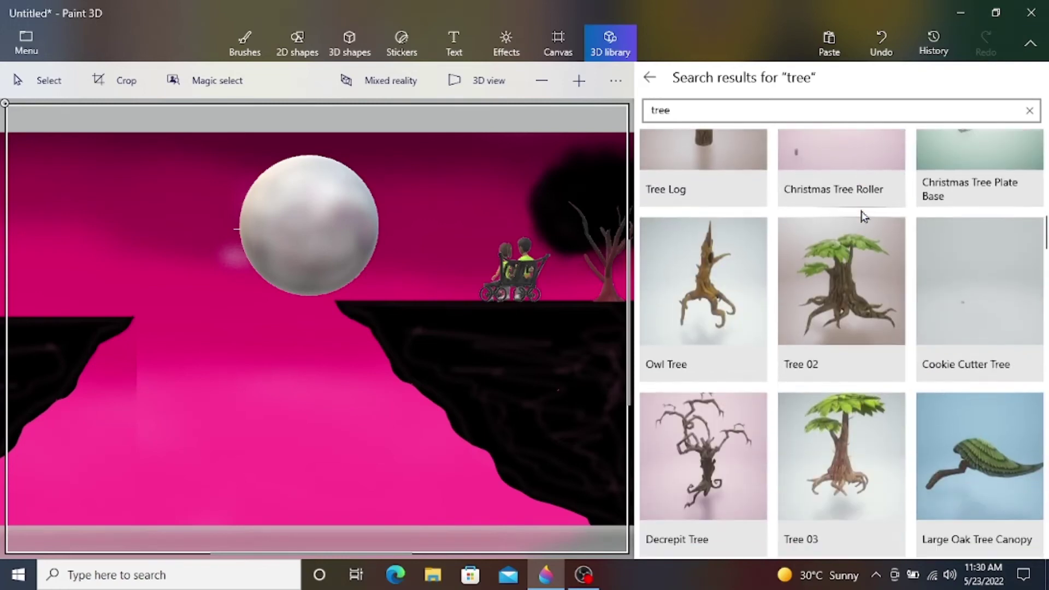
pyautogui.scroll(10, 869, 206)
pyautogui.click(955, 393)
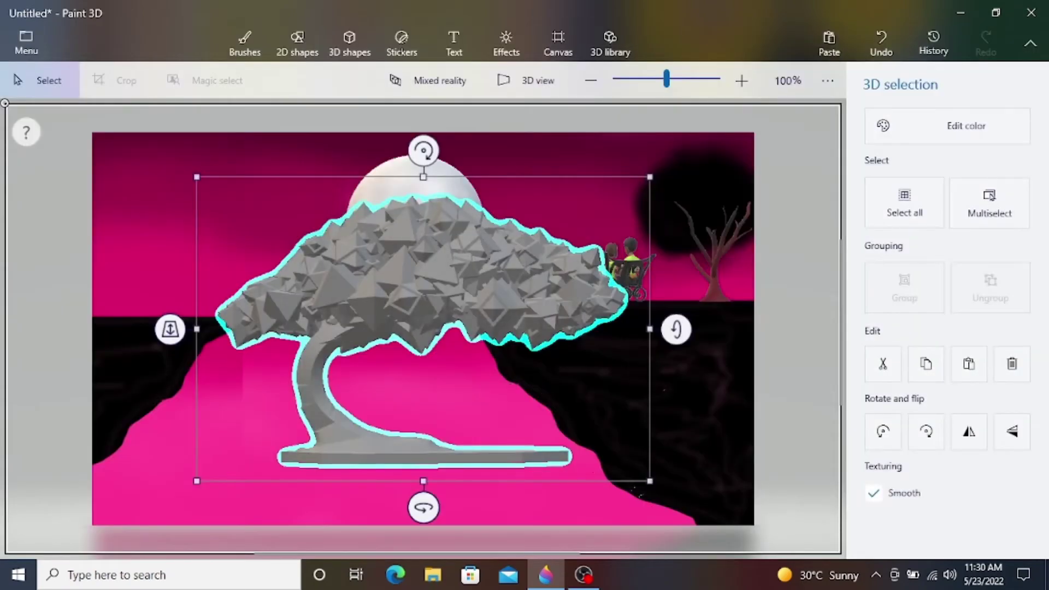
# Shrink the bonsai tree to roughly a third of its size, stand it on the left cliff and recolor it black
pyautogui.moveTo(650, 481); pyautogui.dragTo(368, 278)
pyautogui.moveTo(253, 215); pyautogui.dragTo(164, 266)
pyautogui.click(896, 127)
pyautogui.click(760, 230)
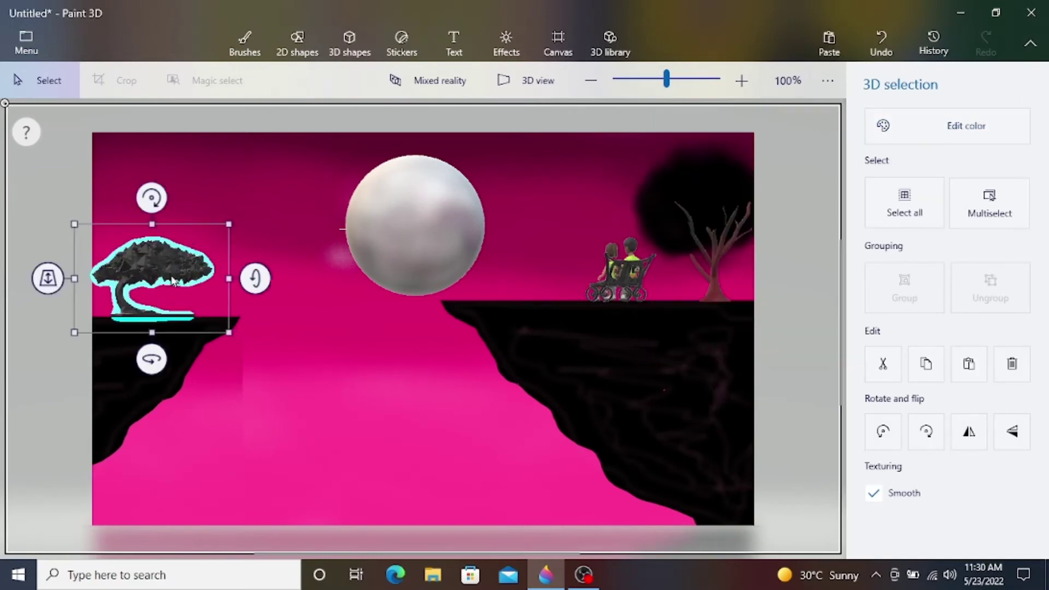
# Push the bonsai tree back in depth, shift it toward the canvas's left edge and turn it slightly about its vertical axis
pyautogui.moveTo(46, 280); pyautogui.dragTo(120, 187)
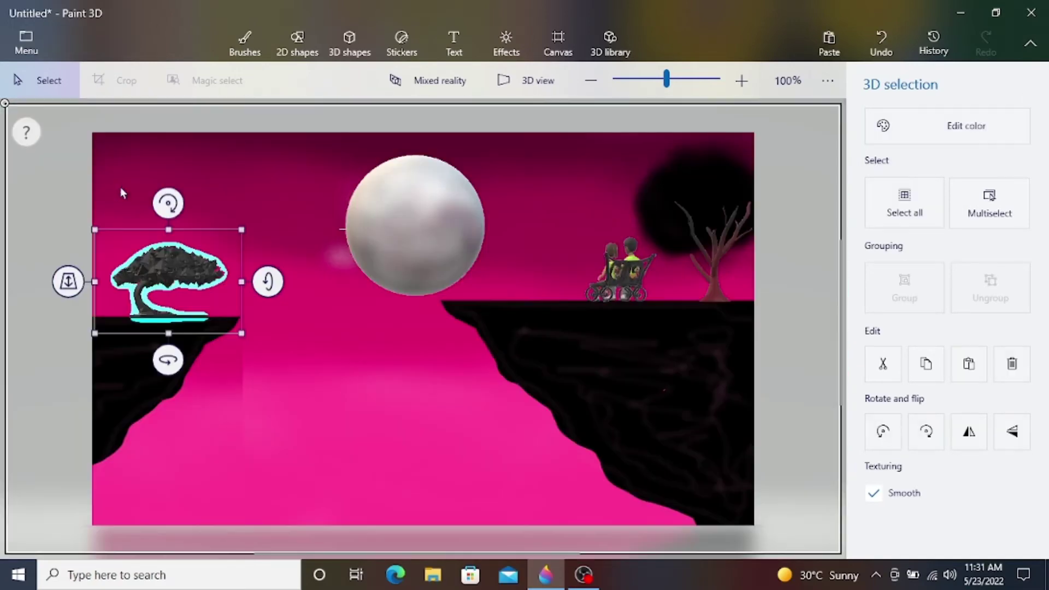
pyautogui.moveTo(167, 276); pyautogui.dragTo(149, 276)
pyautogui.moveTo(148, 358); pyautogui.dragTo(152, 359)
pyautogui.moveTo(44, 276); pyautogui.dragTo(46, 276)
pyautogui.click(238, 375)
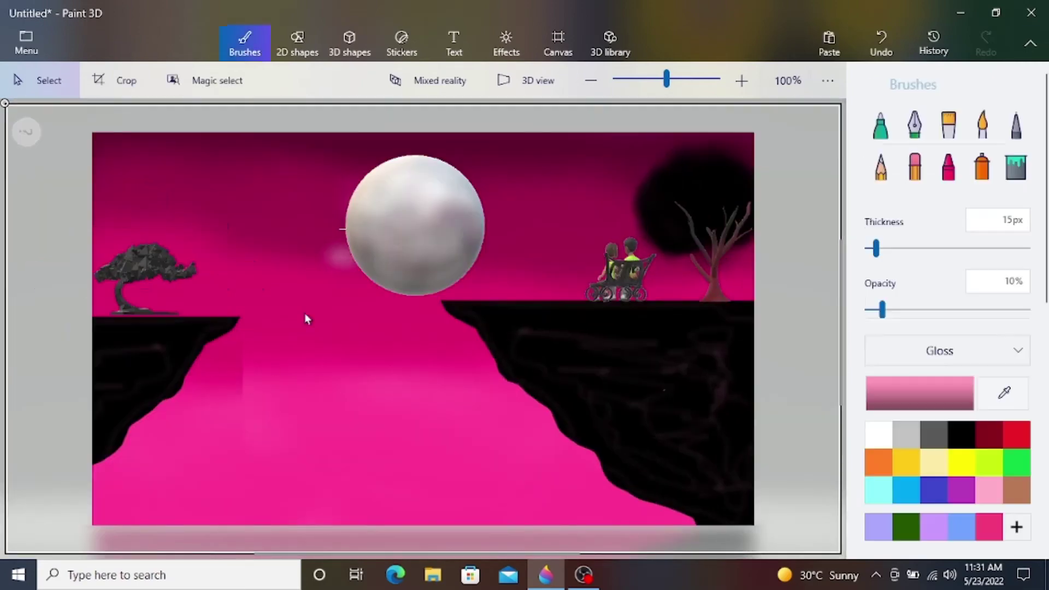
pyautogui.click(156, 266)
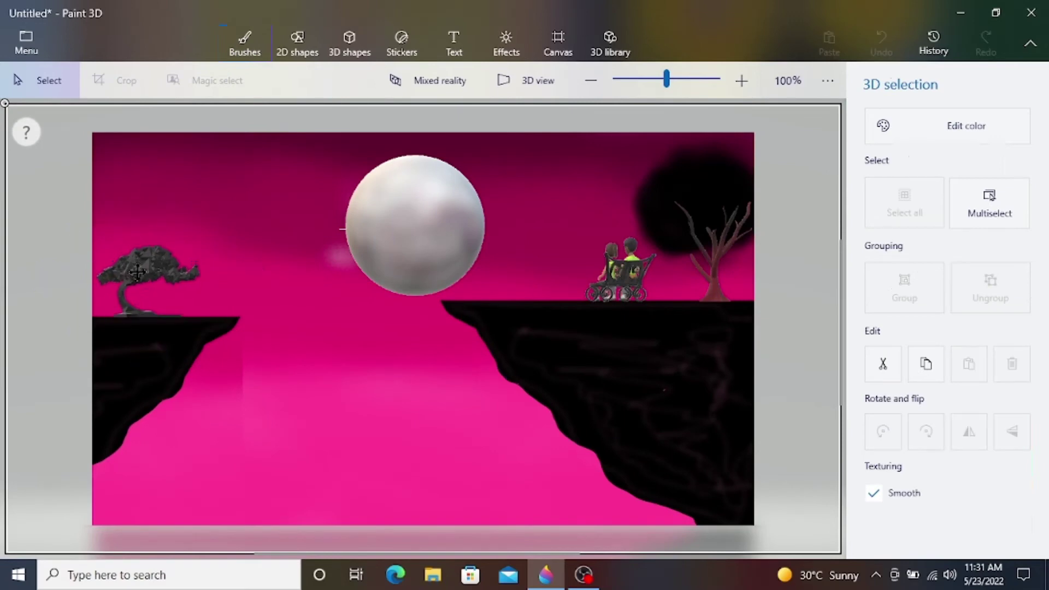